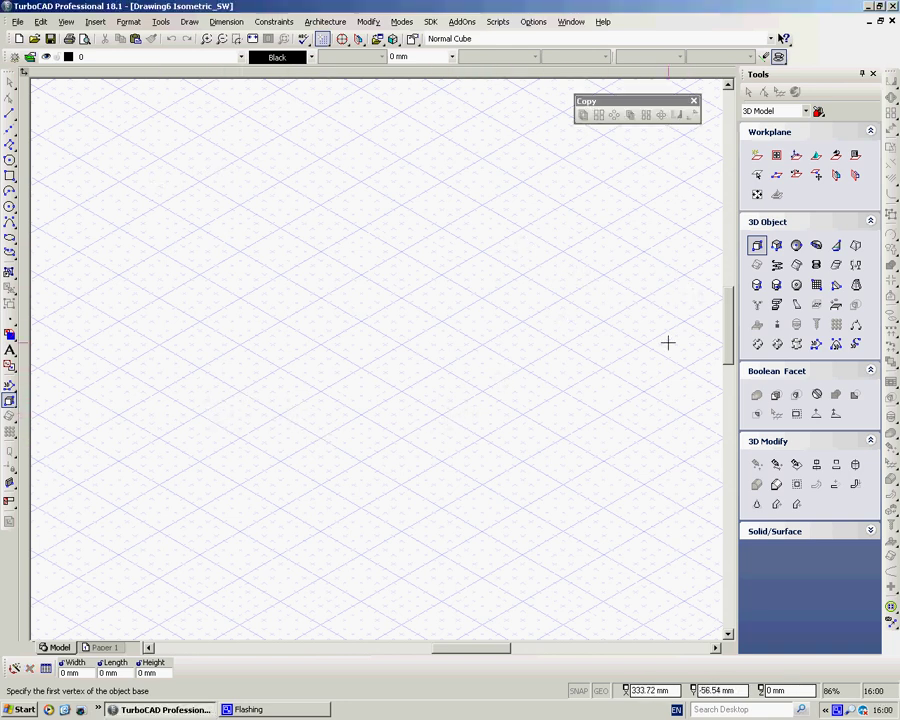
Step: Draw a 400 × 450 × 20 mm box slab from a picked first corner on the grid
click(190, 391)
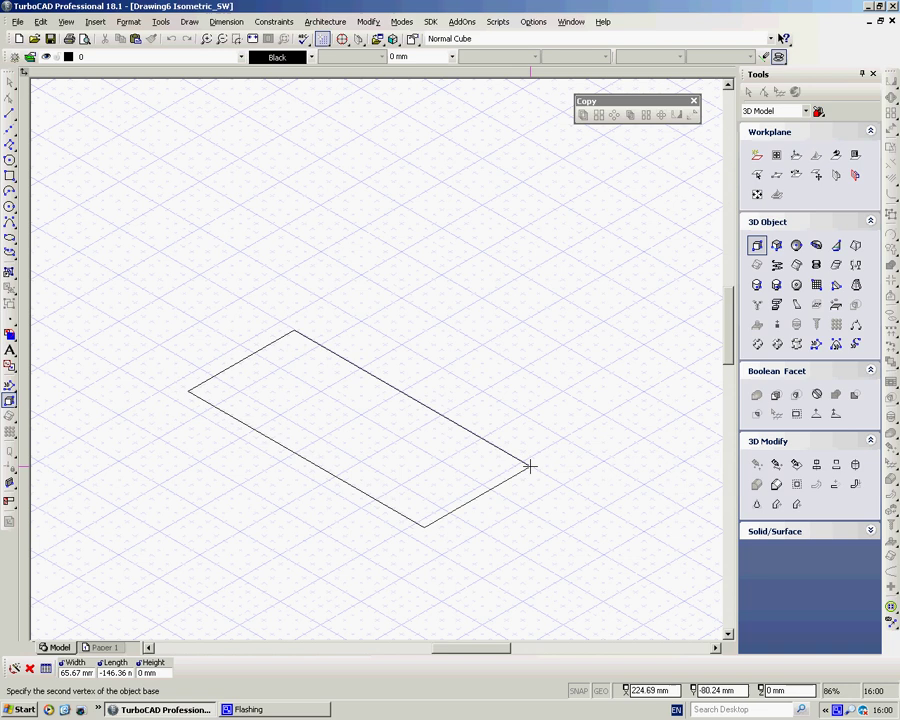
key(Tab)
text(400)
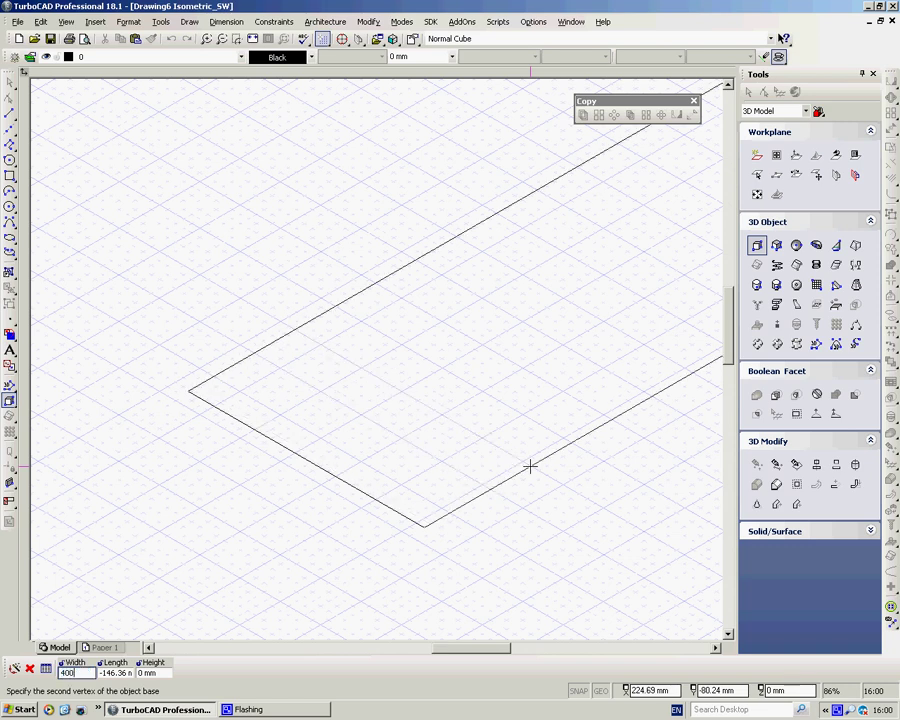
key(Tab)
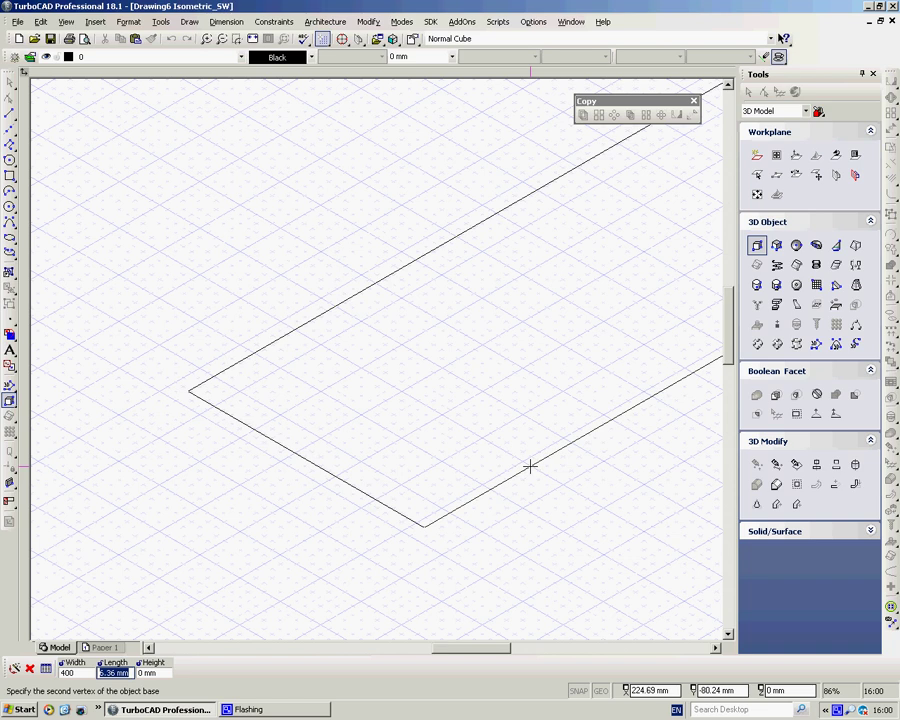
text(45)
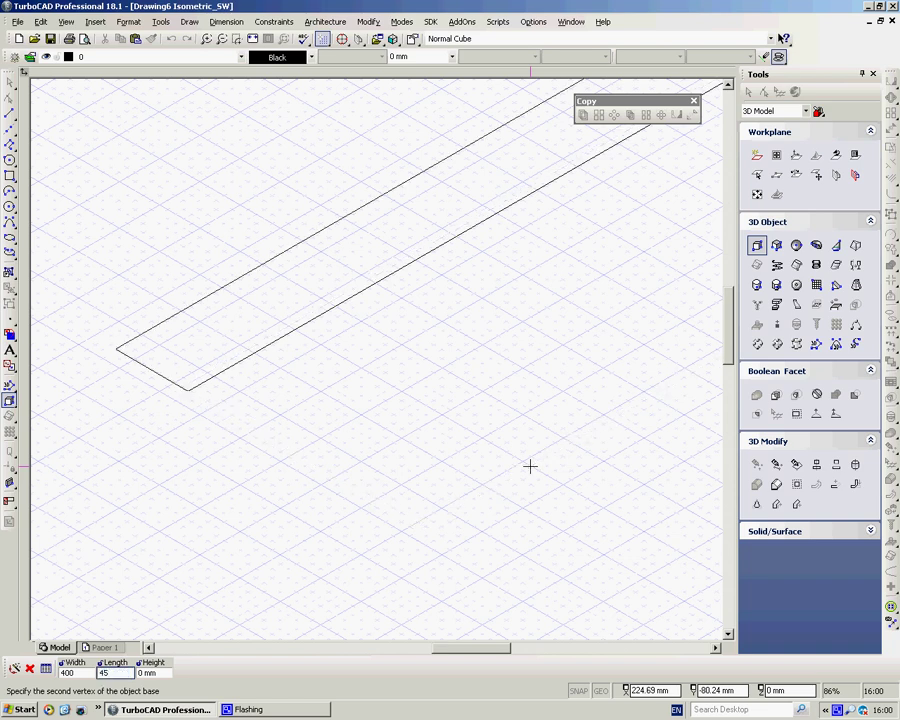
text(0)
key(Tab)
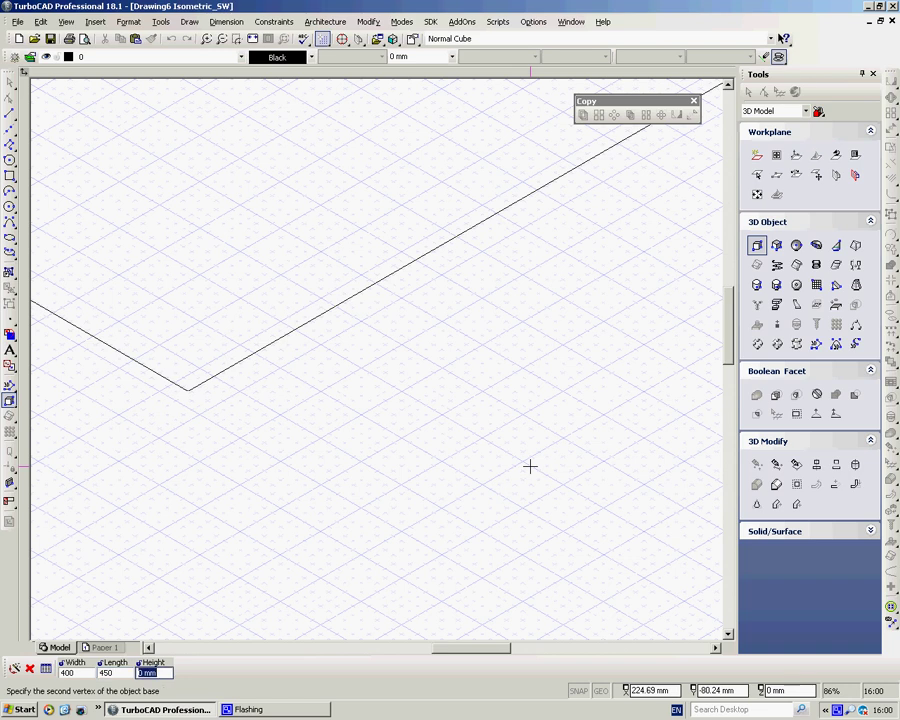
text(20)
key(Return)
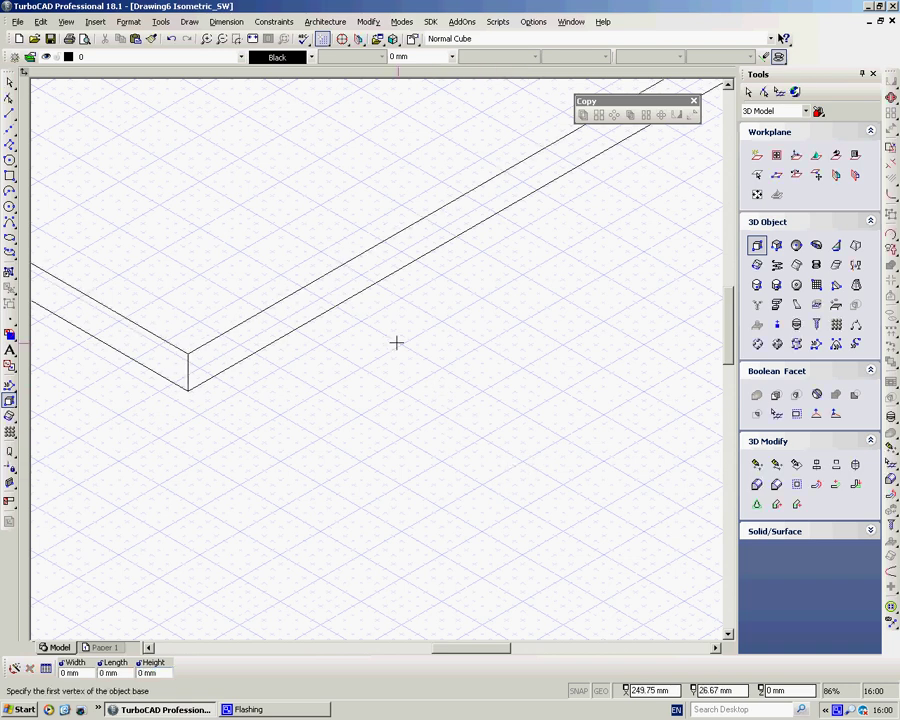
scroll(370, 298, down, 3)
scroll(376, 359, down, 1)
scroll(376, 359, up, 1)
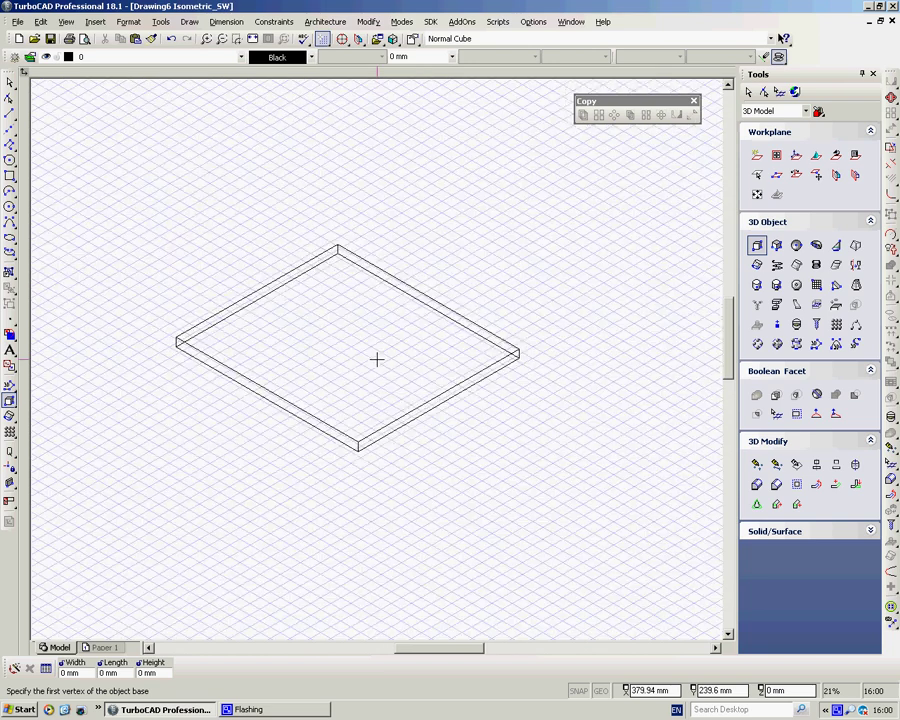
Step: Raise a 20 × 450 × 600 mm upright box from the slab's corner as a side panel
click(358, 440)
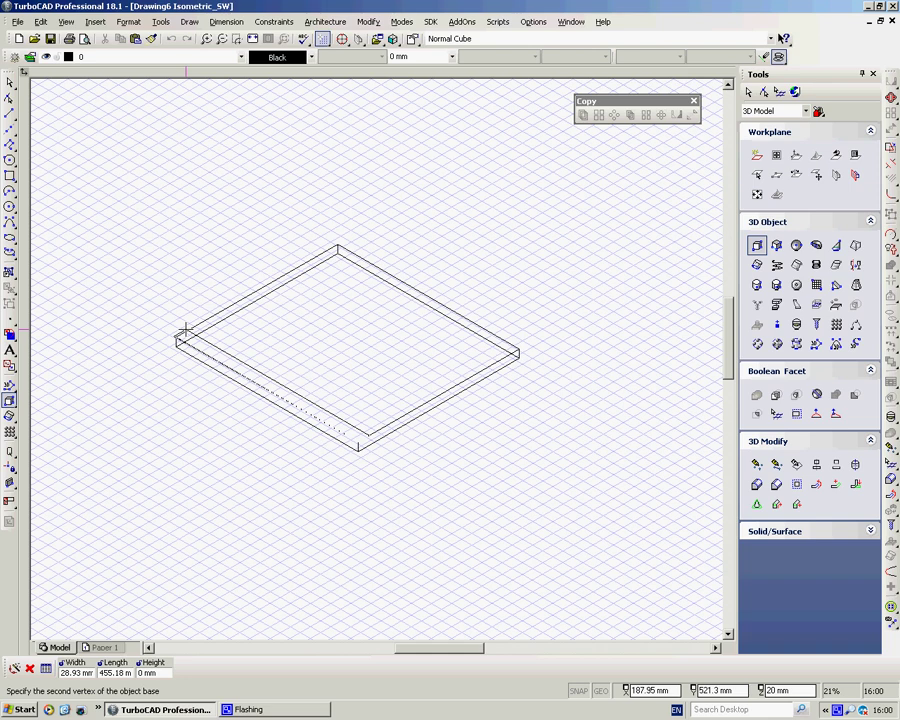
text(20)
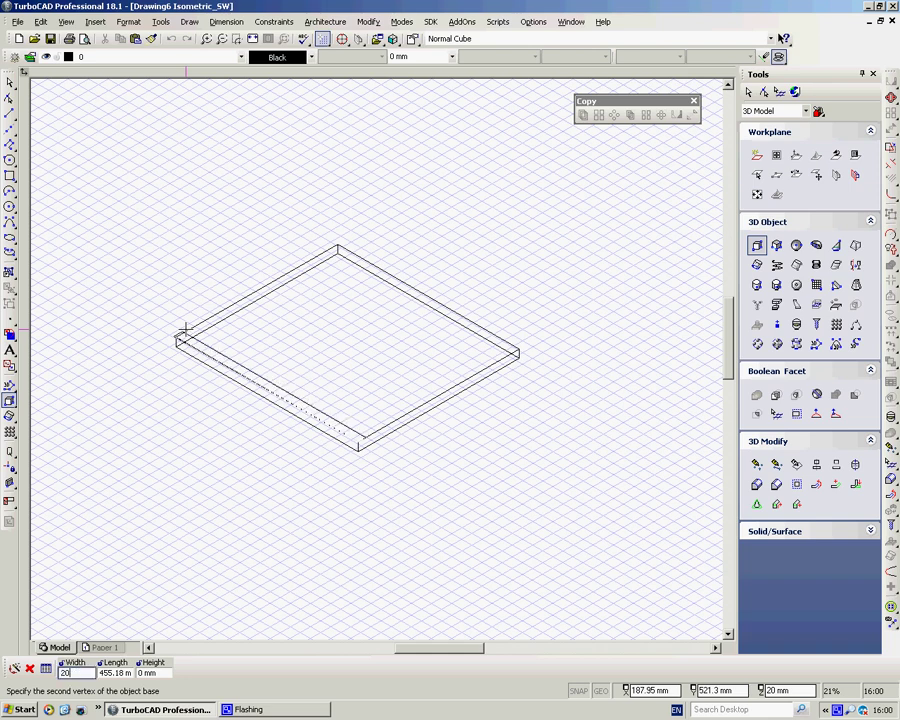
key(Tab)
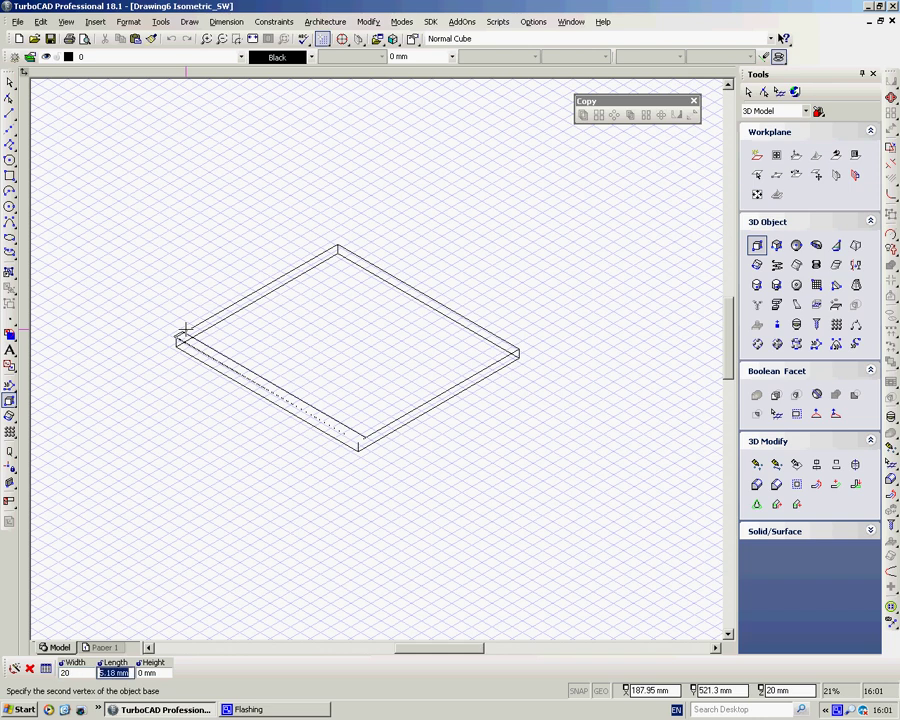
text(45)
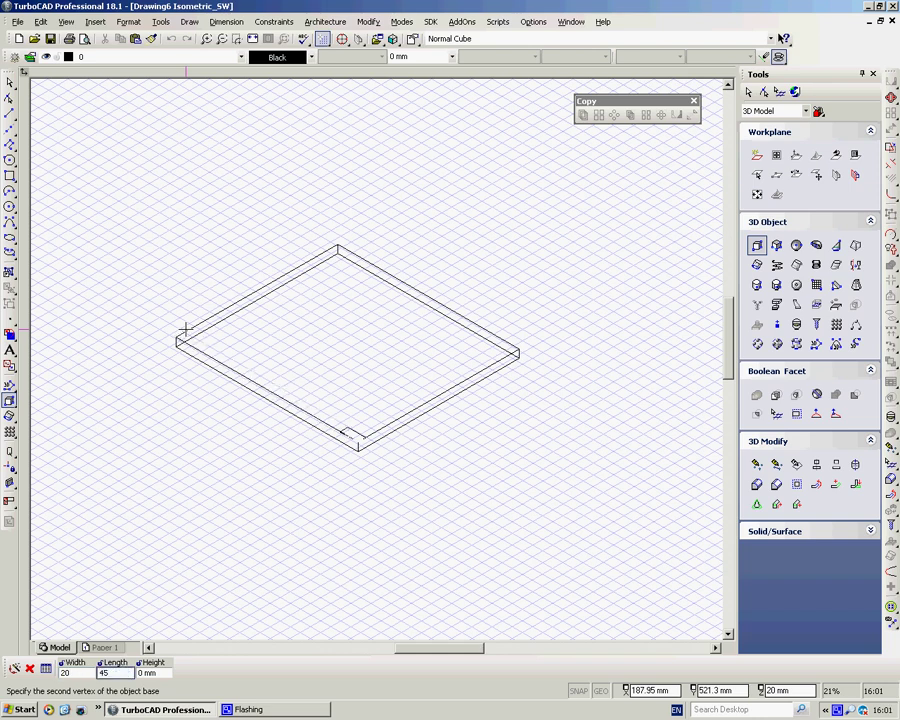
text(0)
key(Tab)
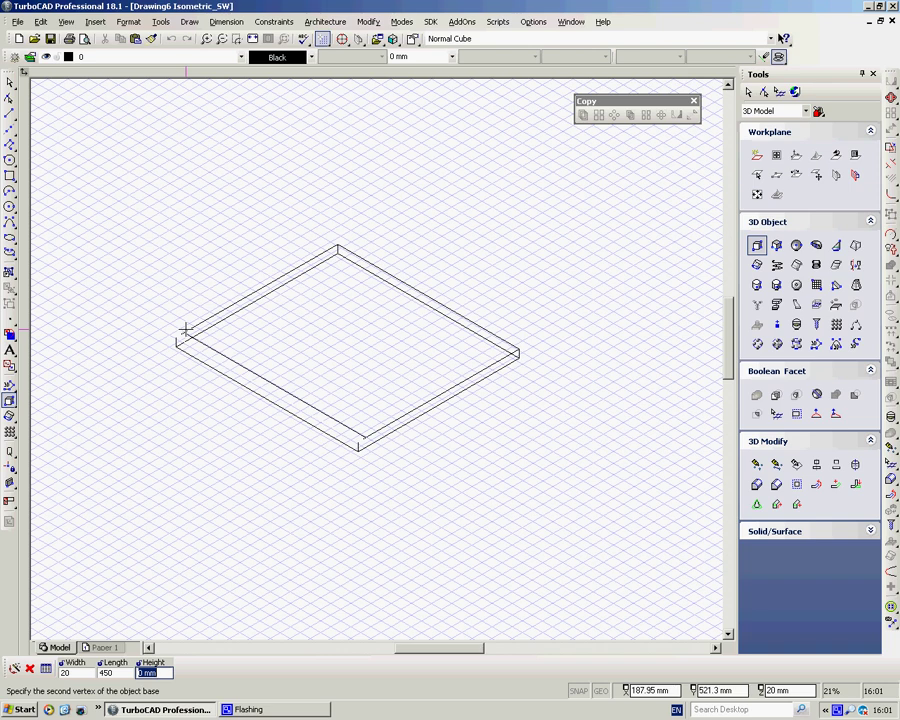
text(600)
key(Return)
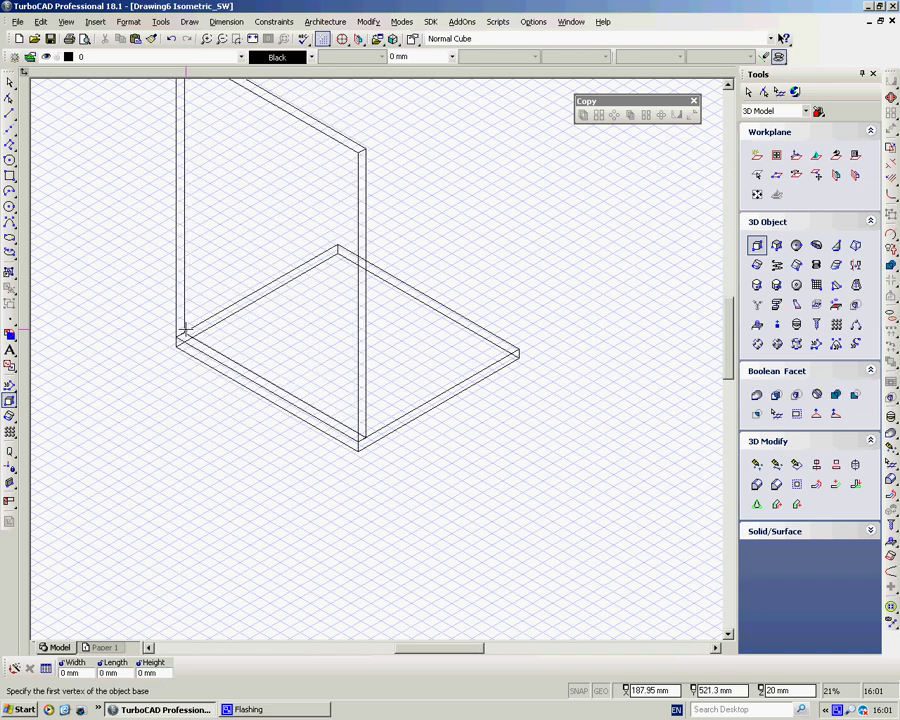
middle_drag(449, 277, 266, 258)
scroll(382, 362, down, 2)
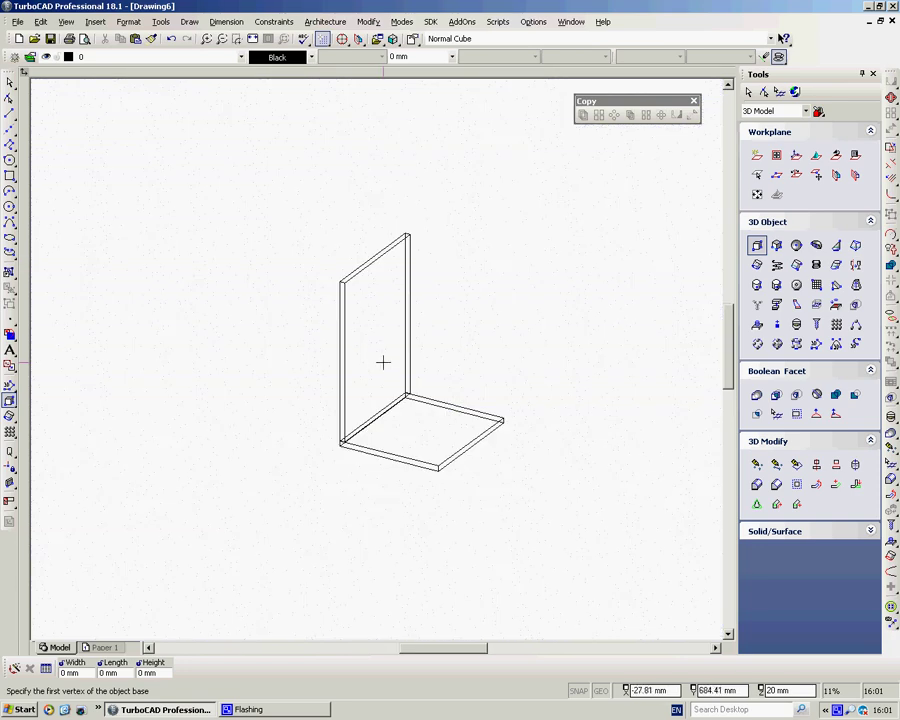
scroll(377, 358, up, 2)
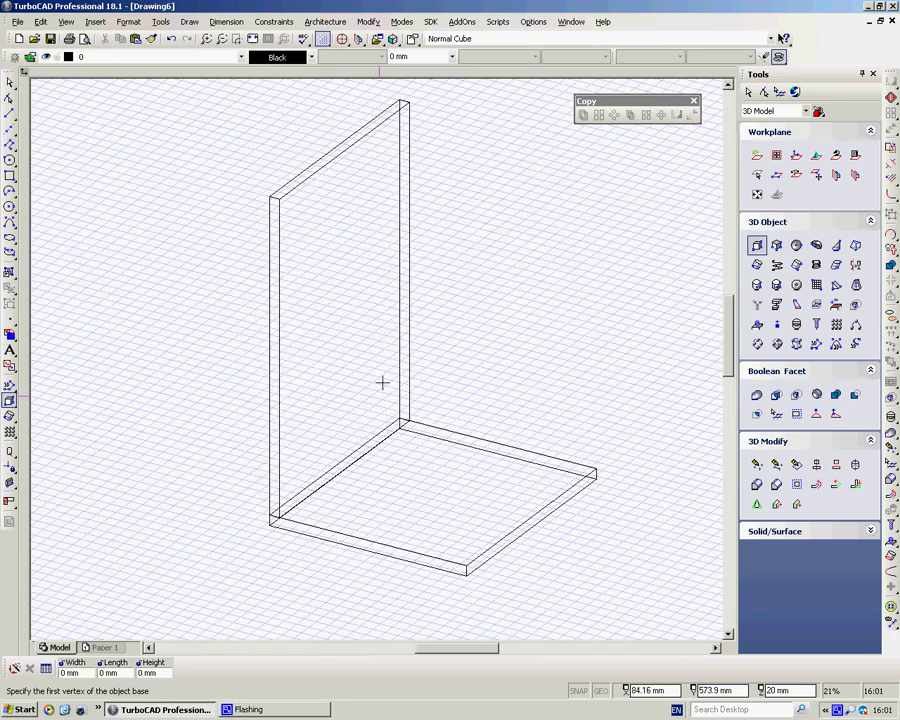
Step: Mirror-copy the side panel across a line through the slab's middle onto its opposite edge
key(Escape)
click(297, 182)
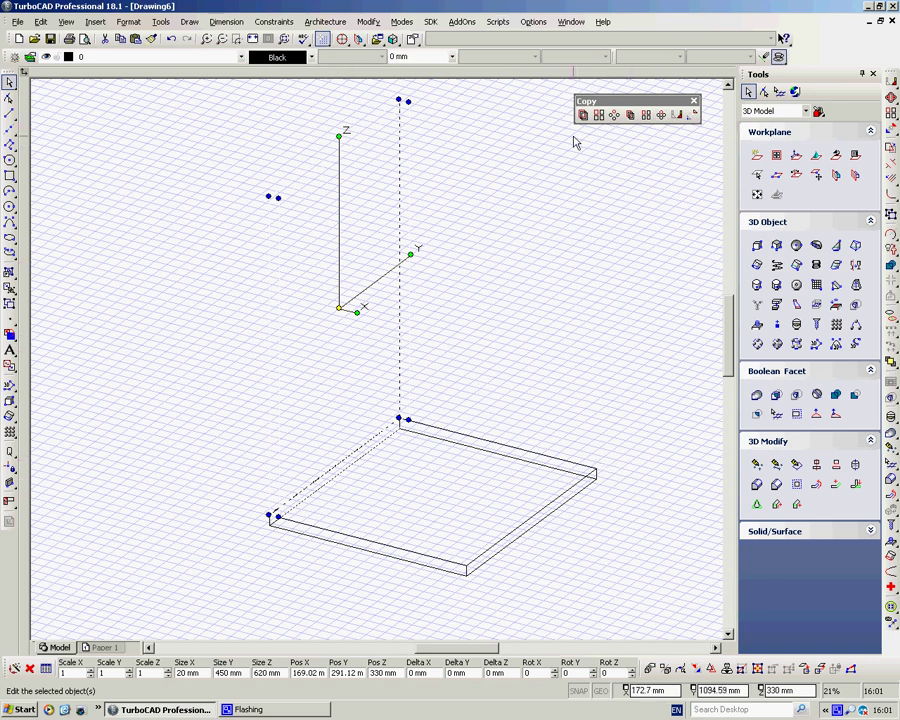
click(677, 117)
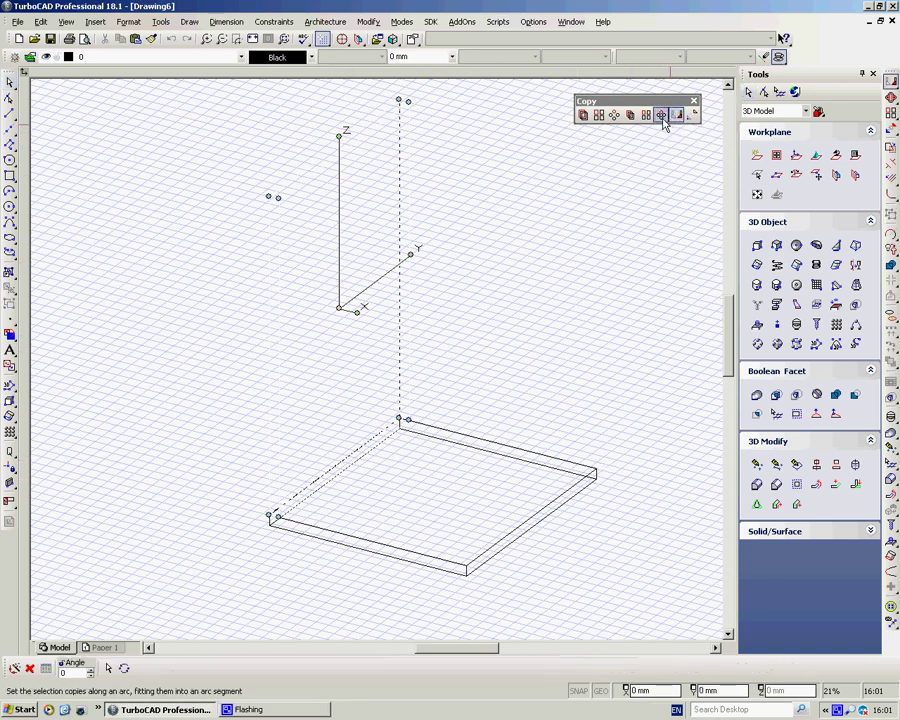
click(497, 452)
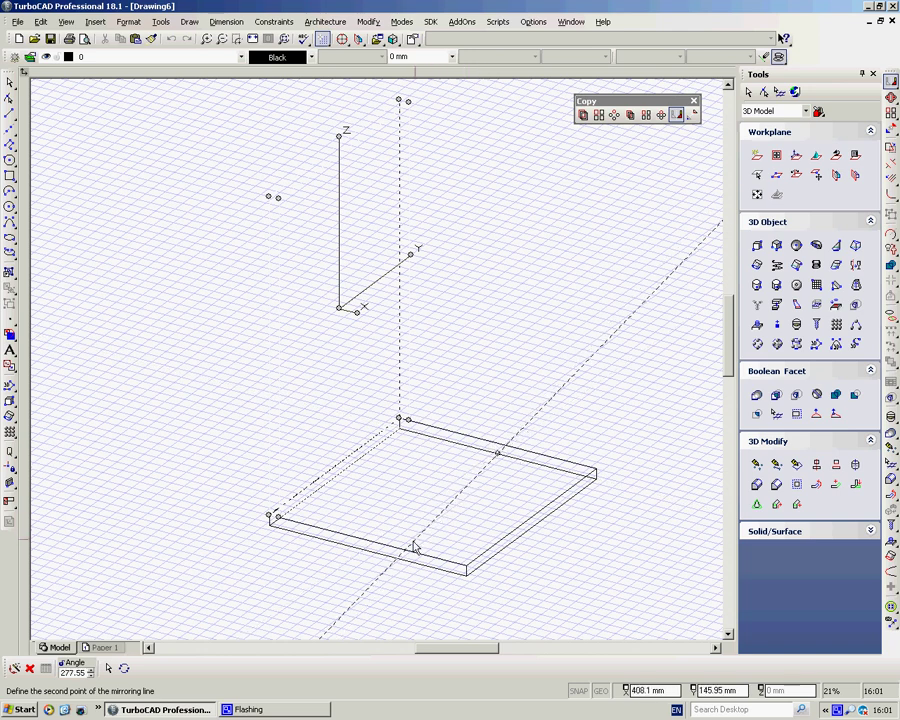
click(376, 562)
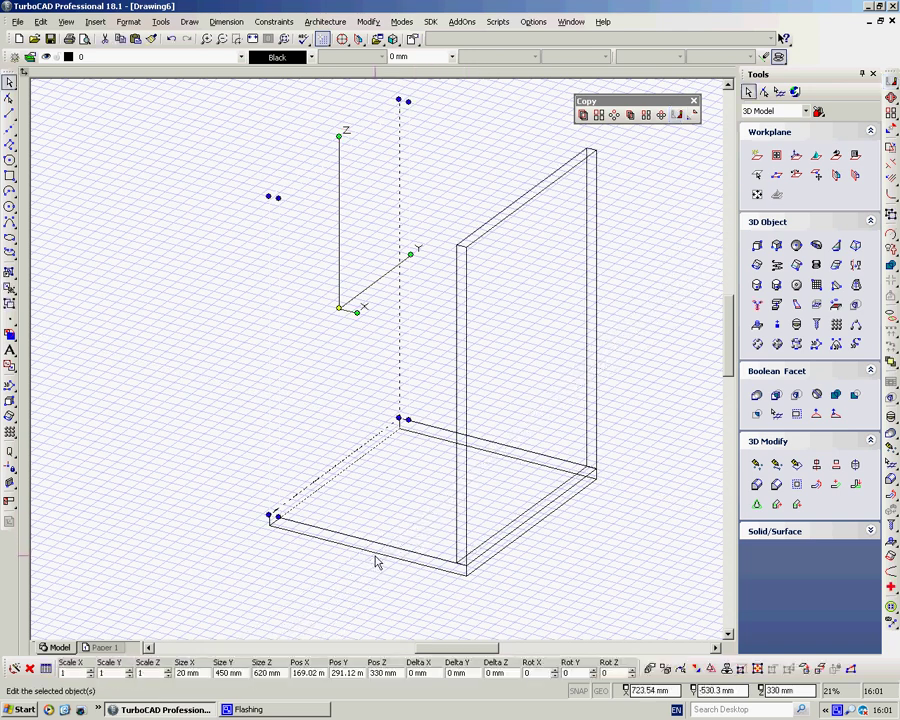
click(165, 386)
scroll(443, 474, down, 2)
scroll(390, 362, up, 2)
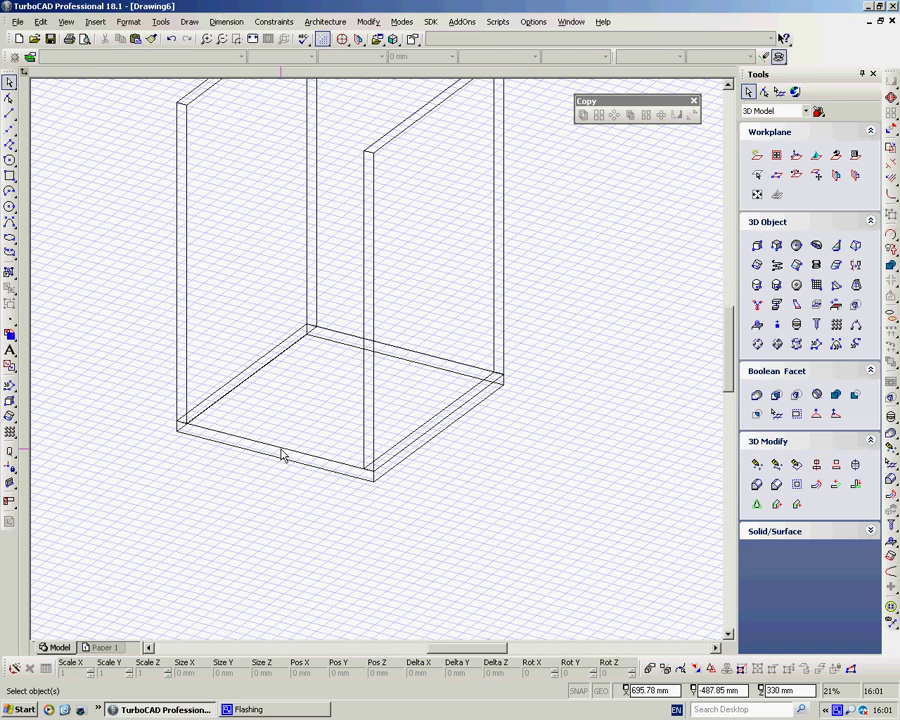
Step: With Make Copy enabled, copy the base slab up by Delta Z 200, then disable Make Copy
right_click(549, 345)
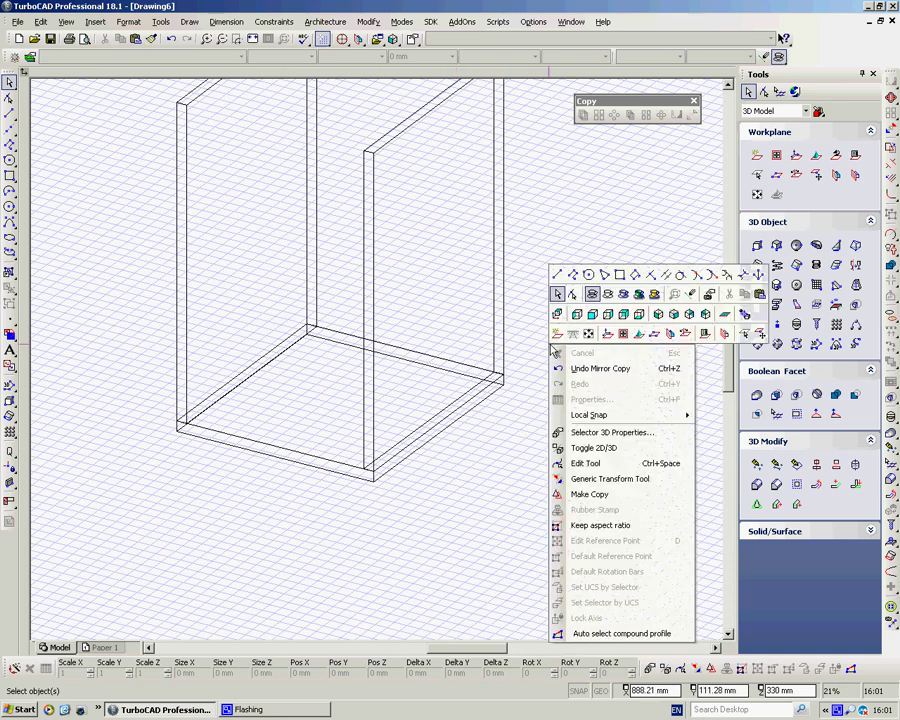
click(585, 494)
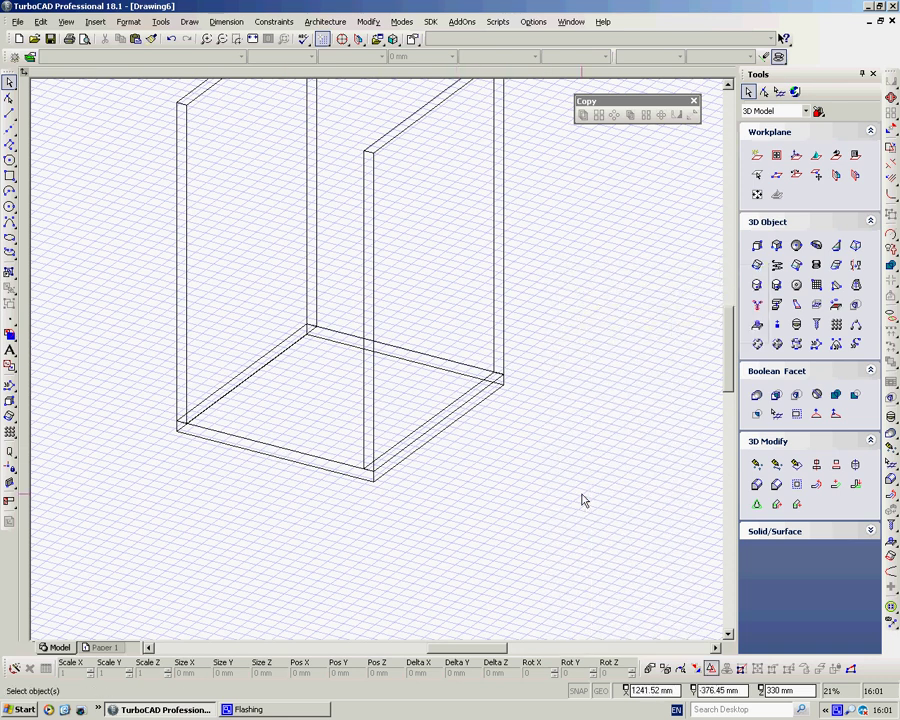
click(287, 455)
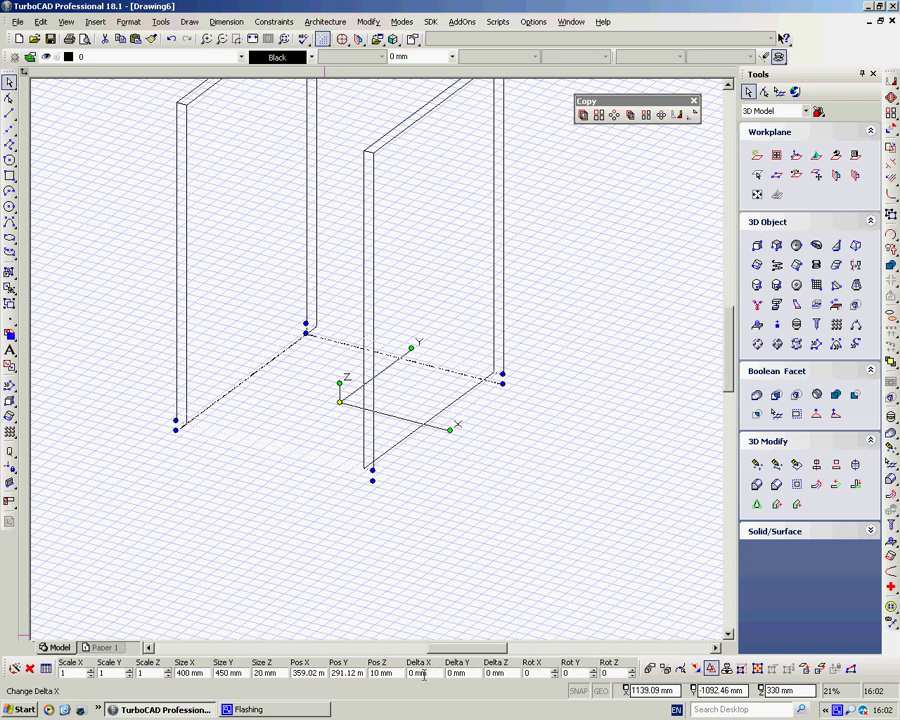
double_click(490, 673)
text(200)
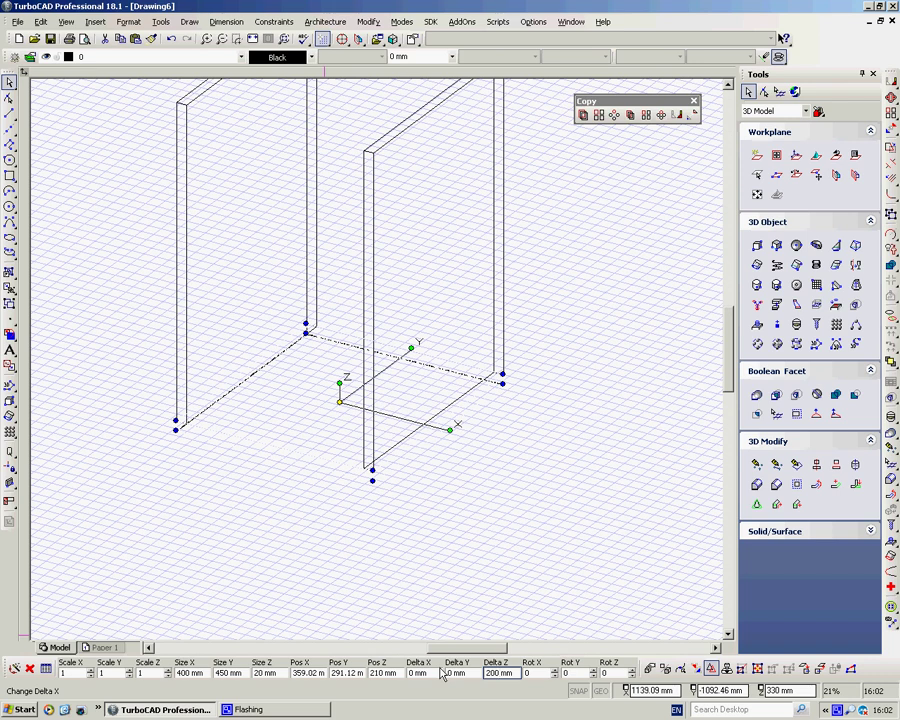
key(Return)
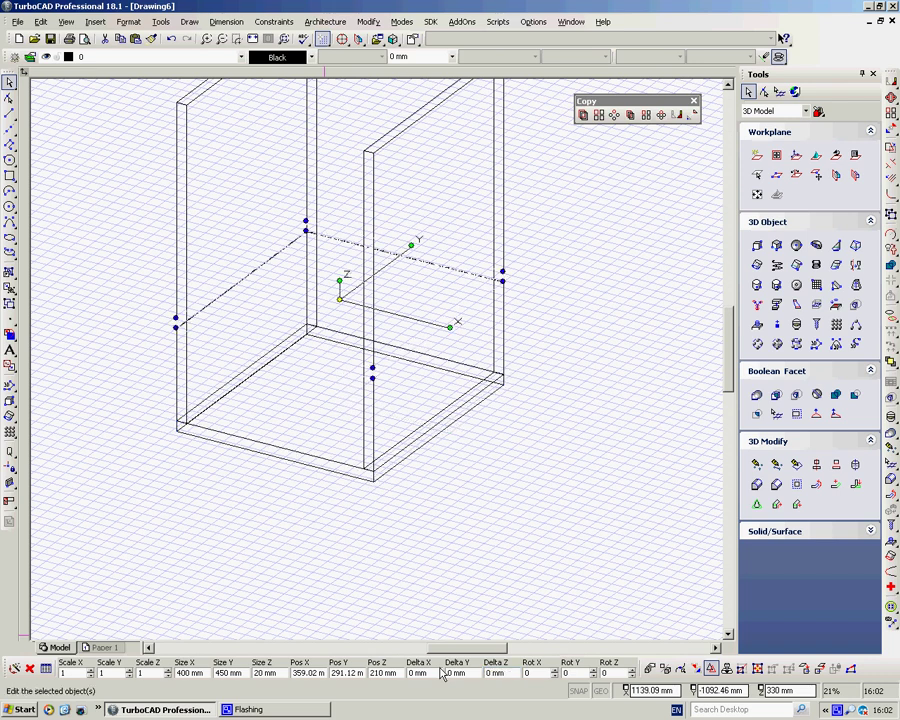
key(Escape)
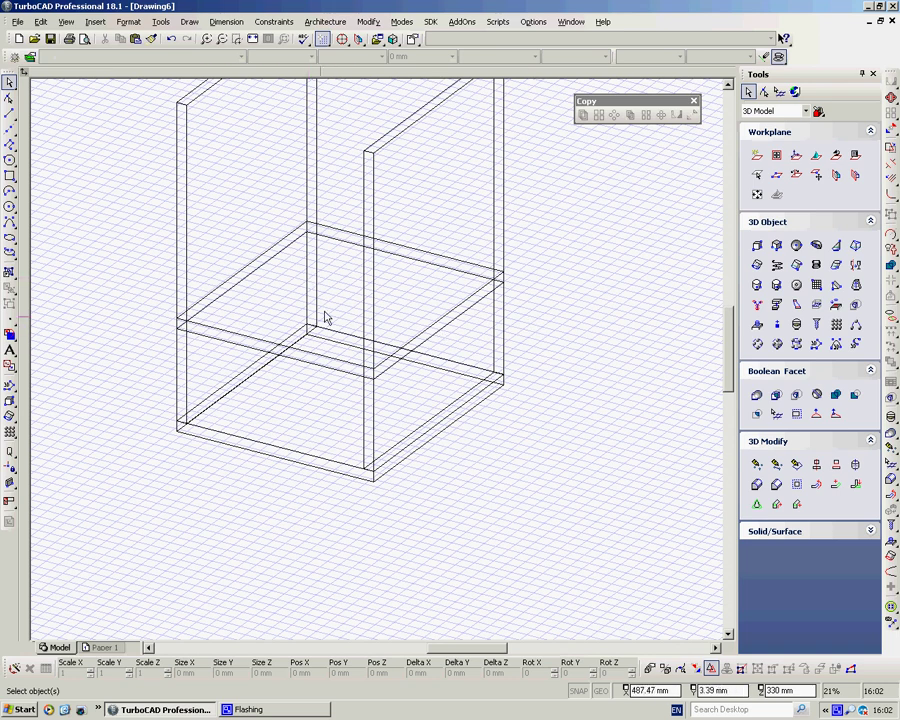
right_click(537, 298)
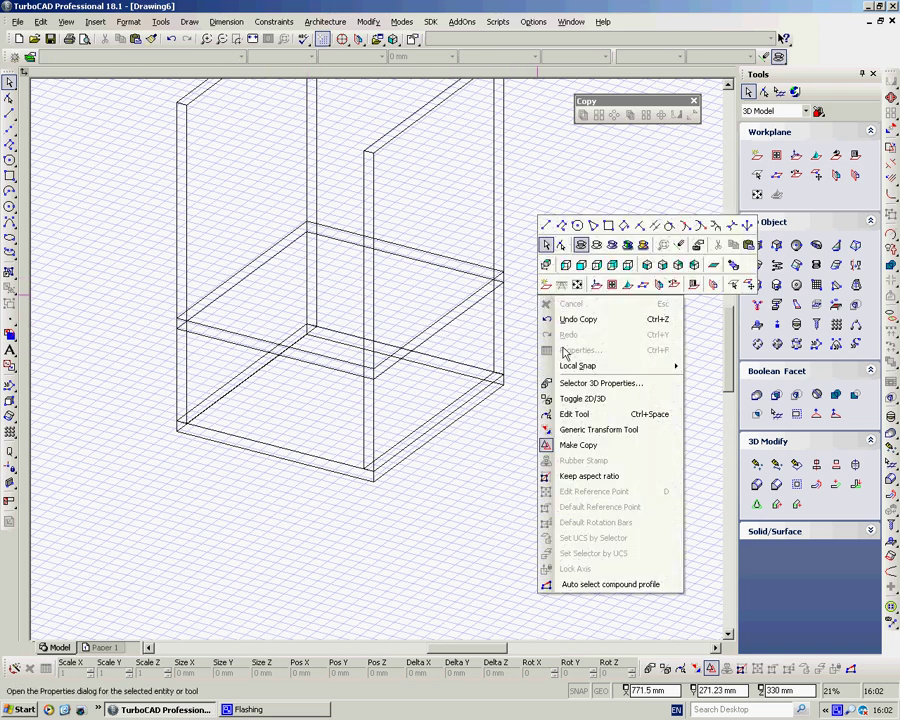
click(577, 450)
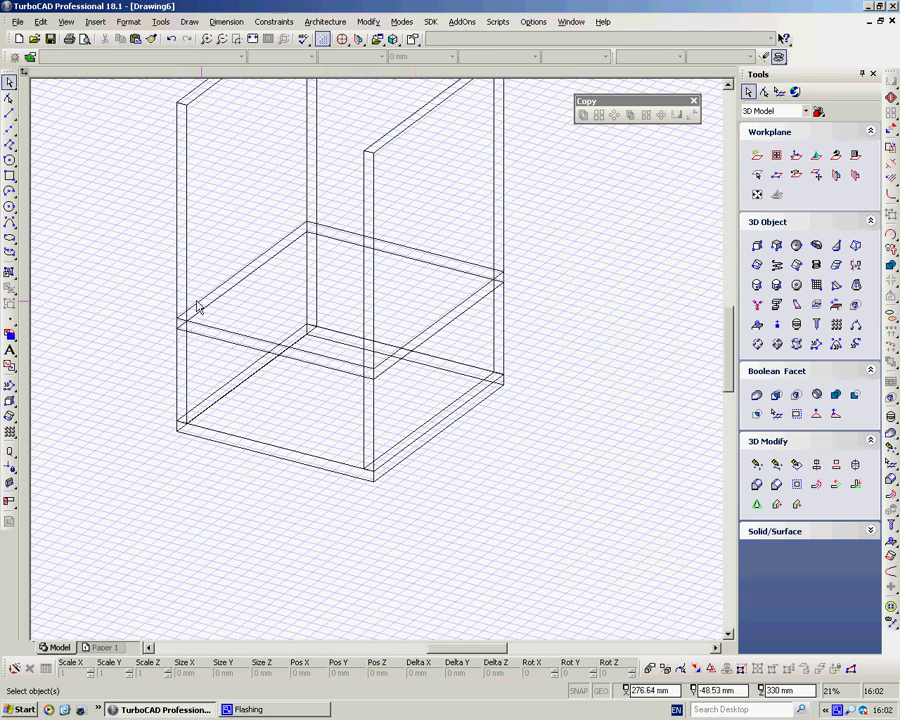
Step: Narrow the middle shelf's X size from 400 mm to 360 mm
click(247, 281)
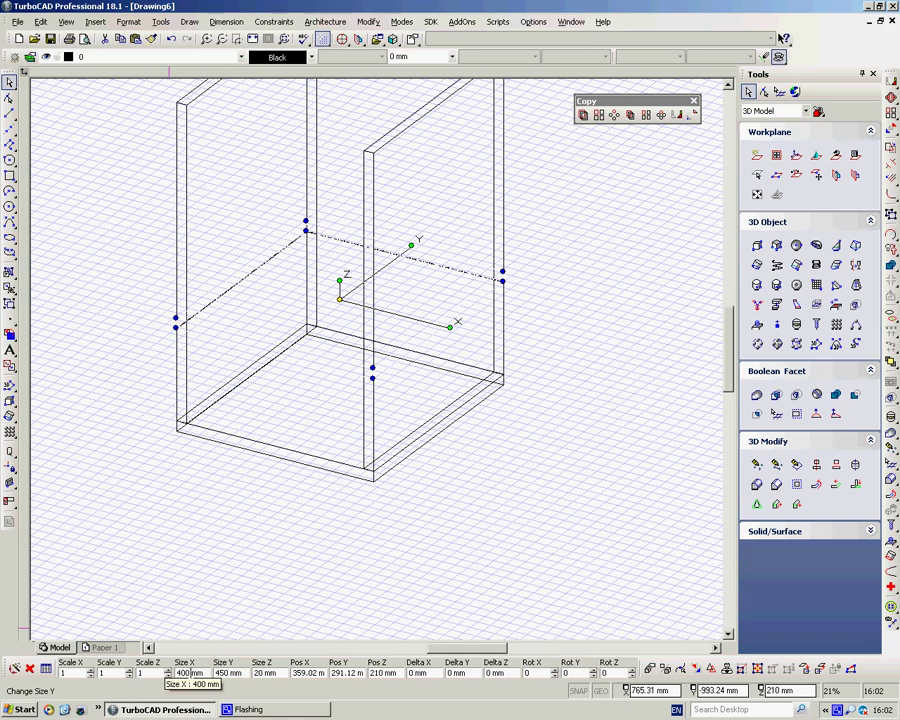
click(183, 673)
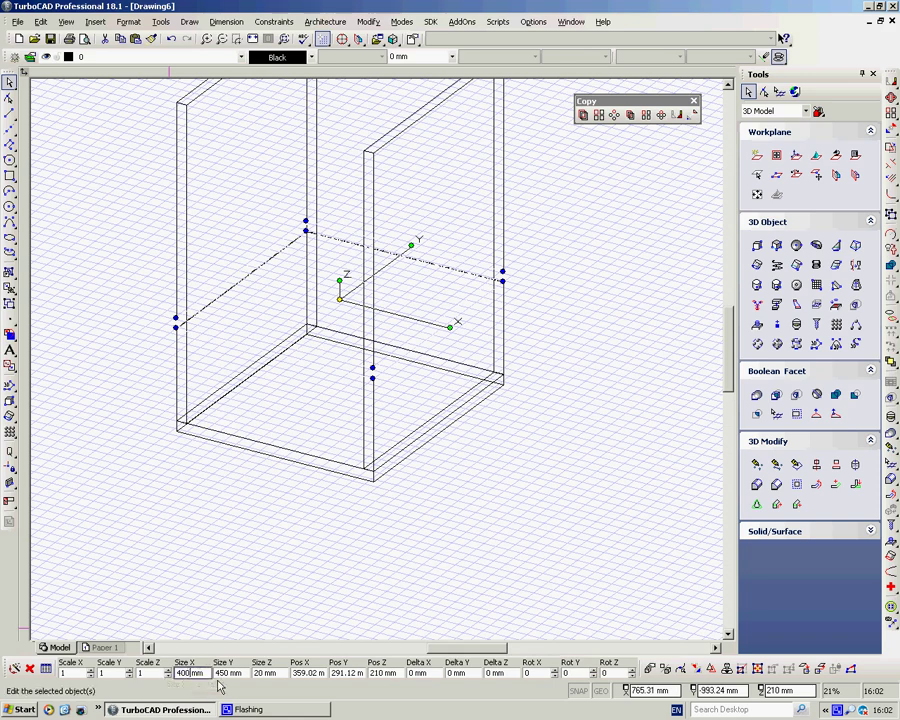
key(BackSpace)
key(BackSpace)
key(BackSpace)
text(360)
key(Return)
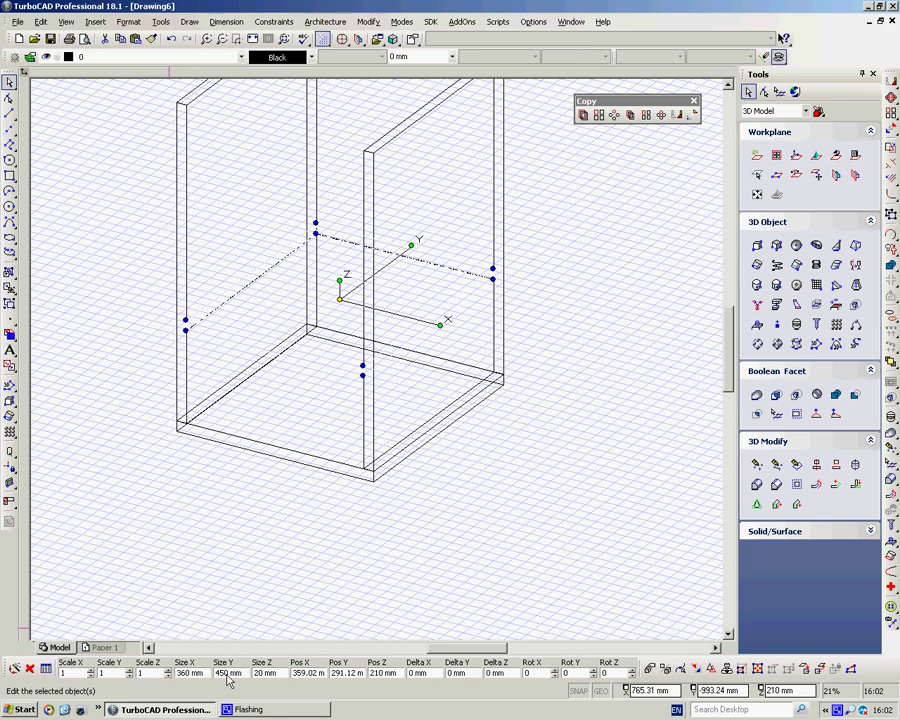
click(137, 442)
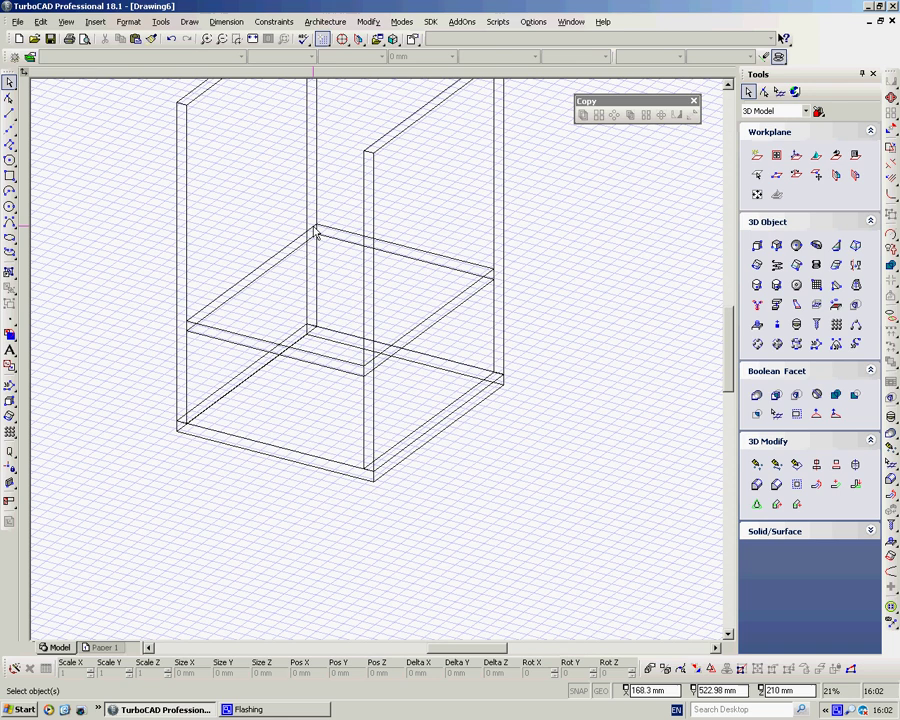
Step: Move the shelf toward the back of the cabinet and set its depth to 430 mm
click(254, 280)
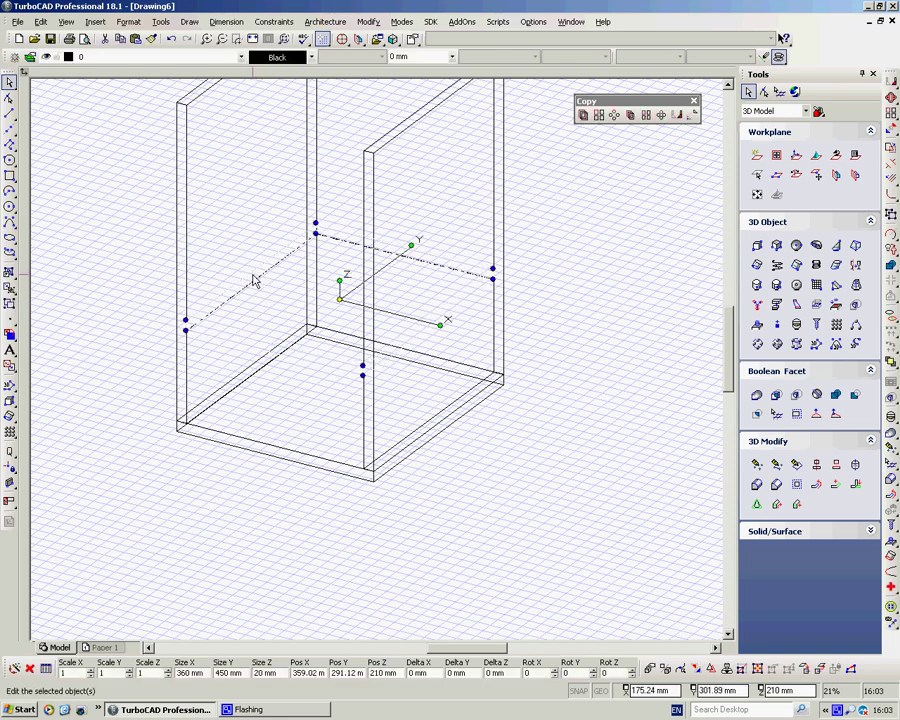
drag(254, 280, 408, 257)
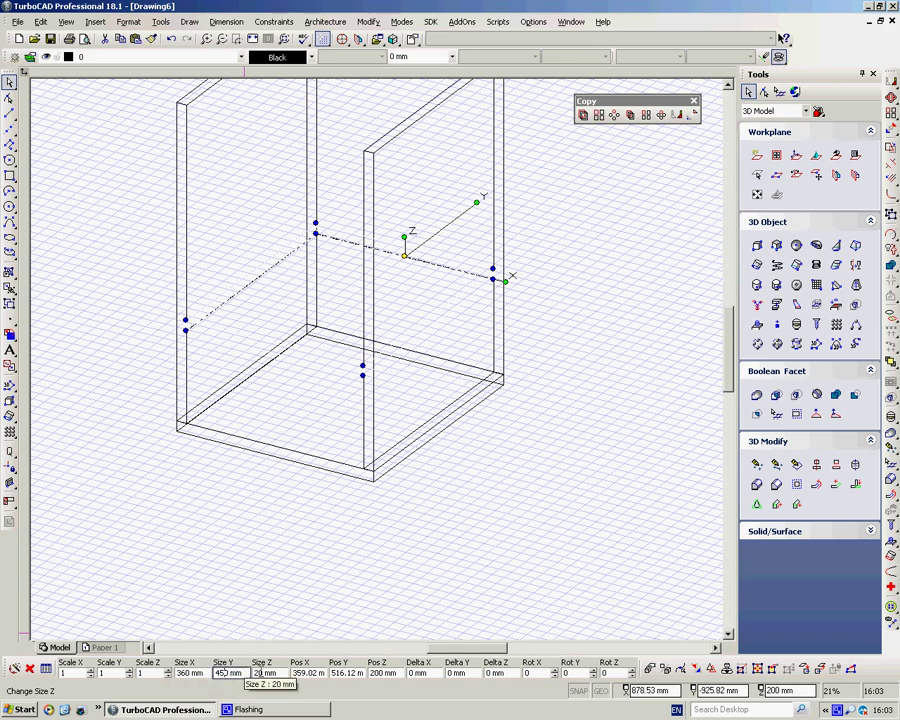
text(40)
key(Return)
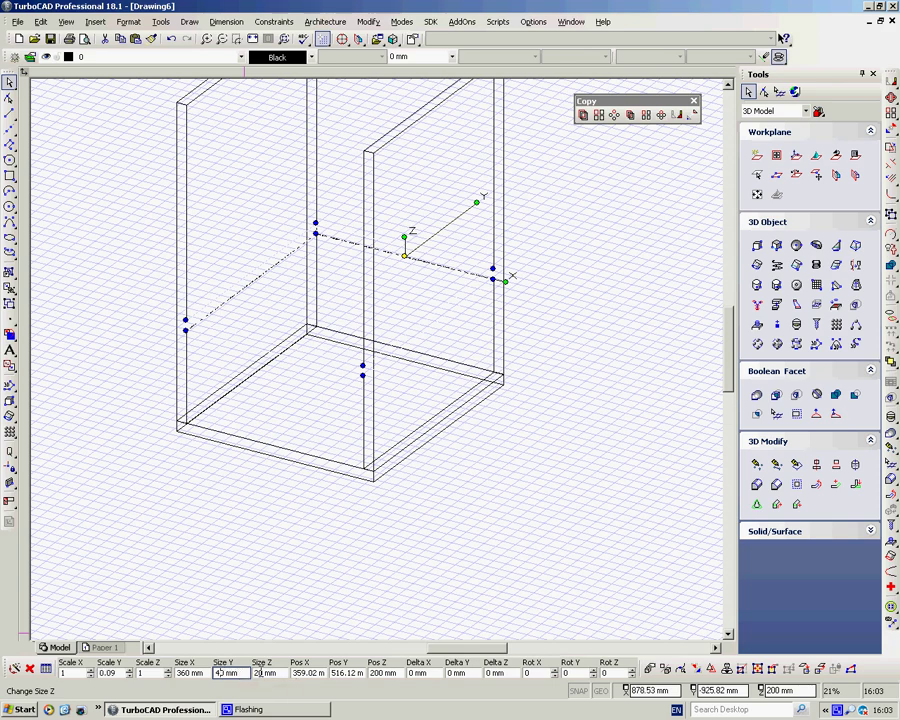
text(300)
key(Return)
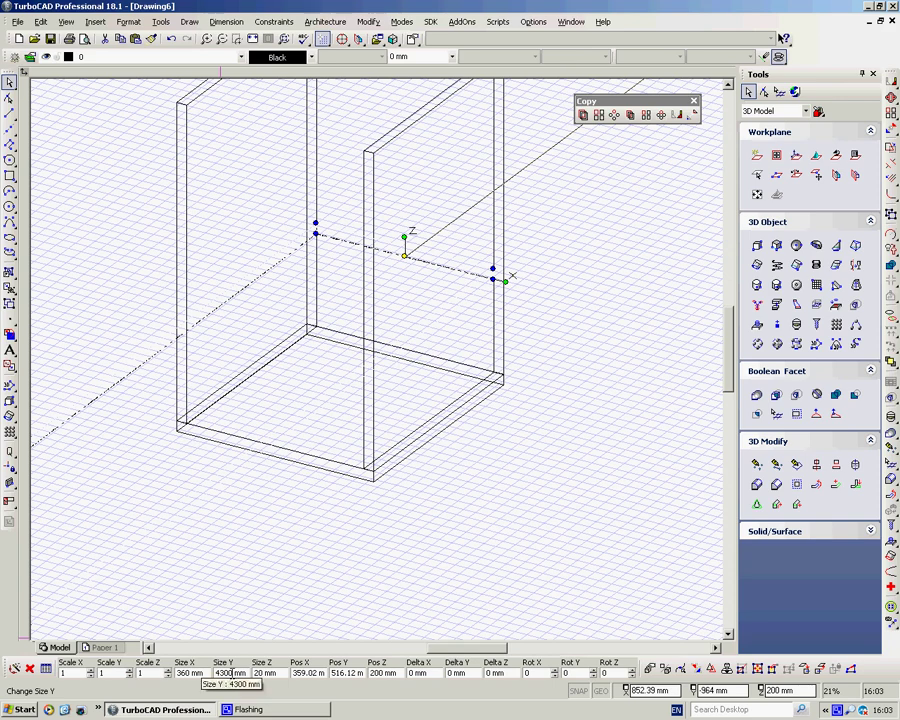
click(245, 673)
key(BackSpace)
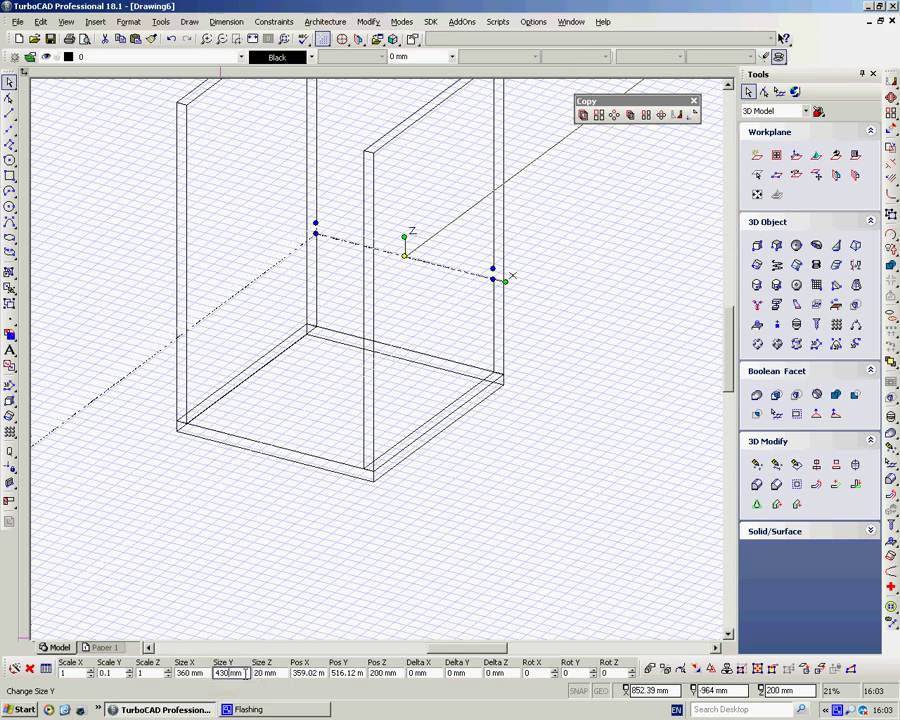
key(Return)
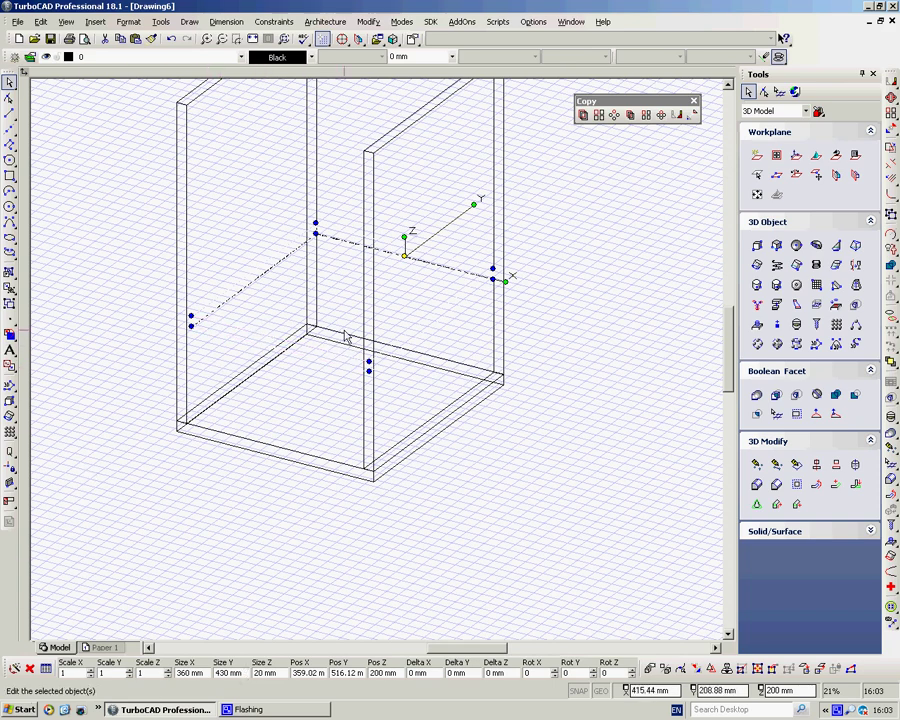
Step: Move the shelf forward inside the cabinet and adjust its depth to 427 mm
drag(330, 290, 303, 362)
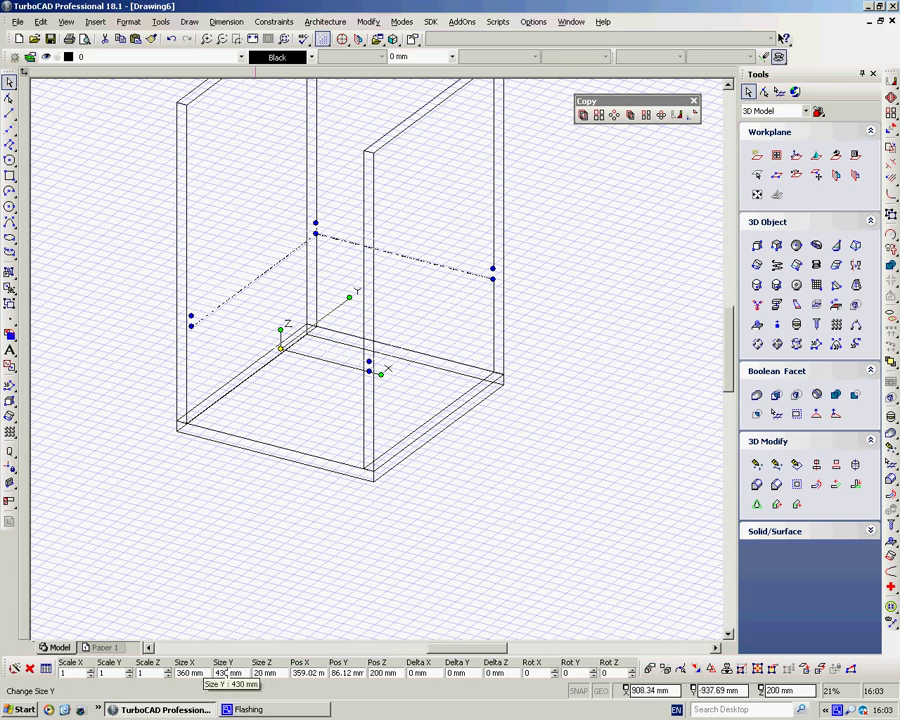
click(229, 673)
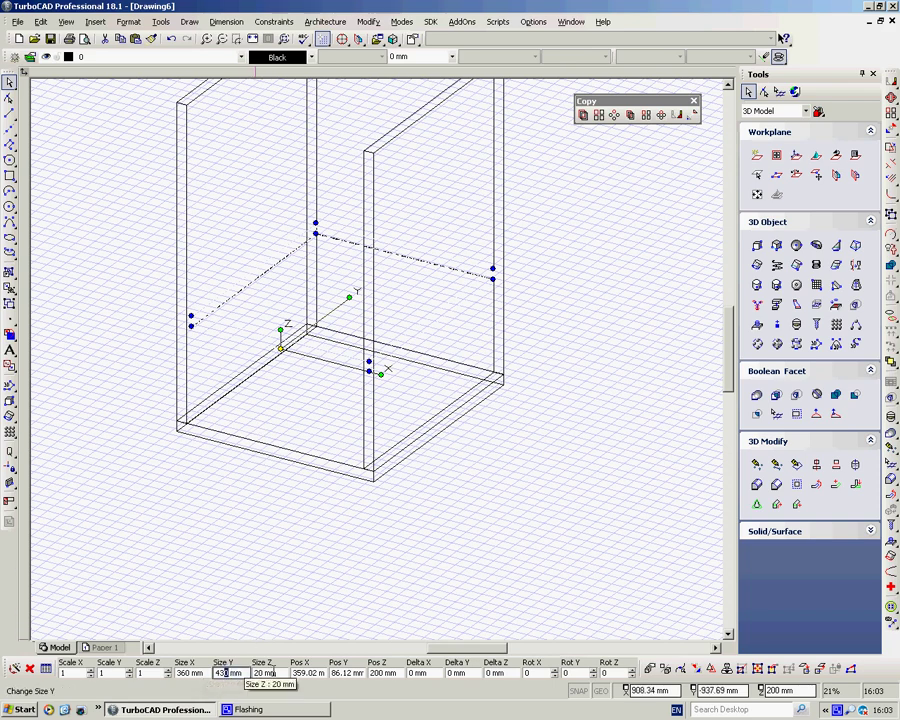
key(BackSpace)
key(BackSpace)
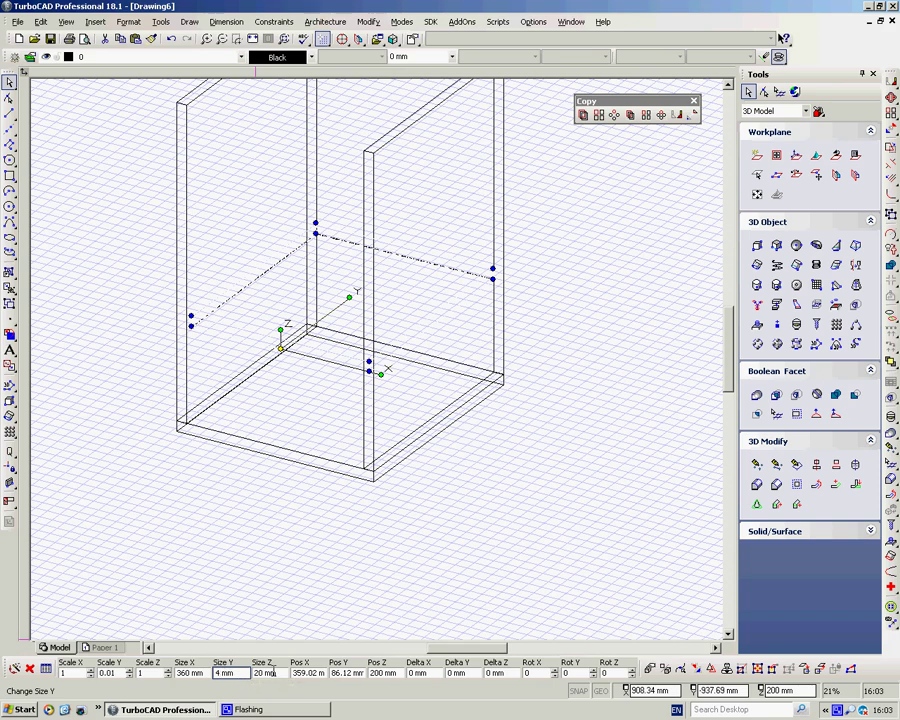
text(27)
key(Return)
click(555, 290)
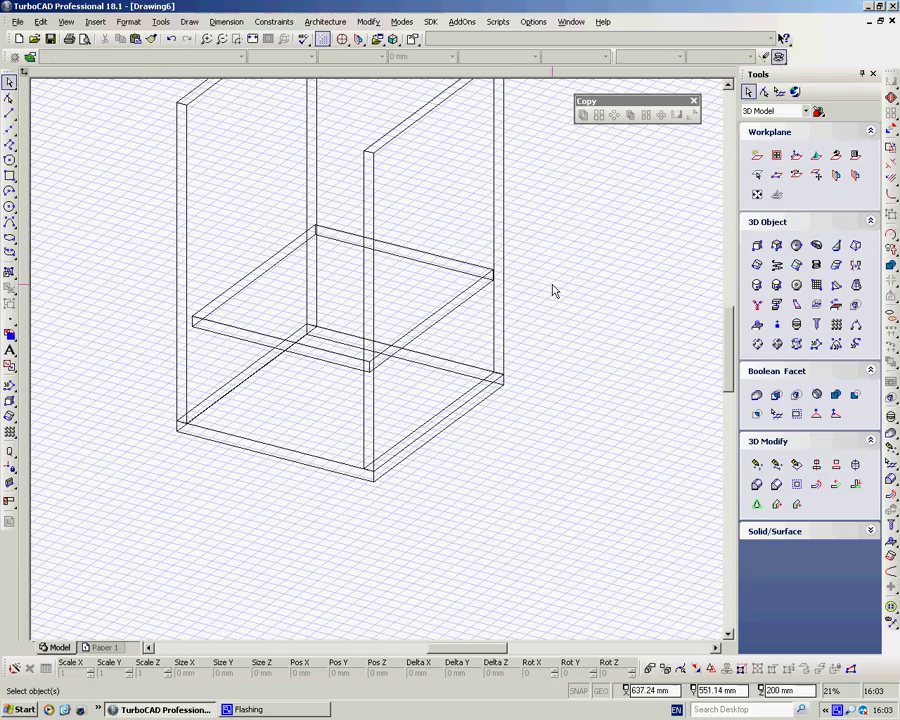
middle_drag(402, 307, 281, 291)
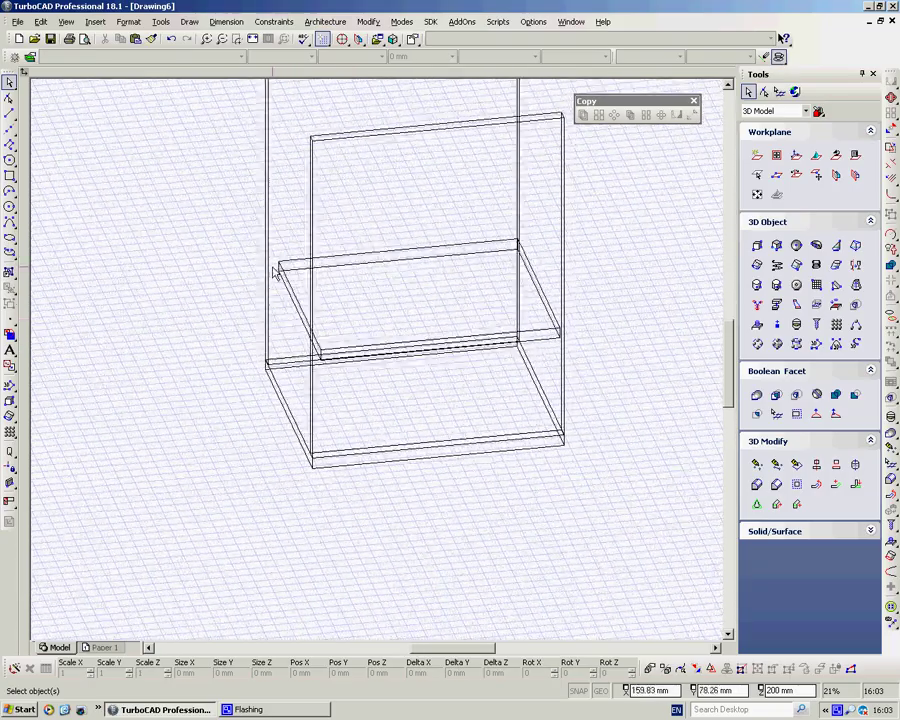
middle_drag(500, 315, 452, 320)
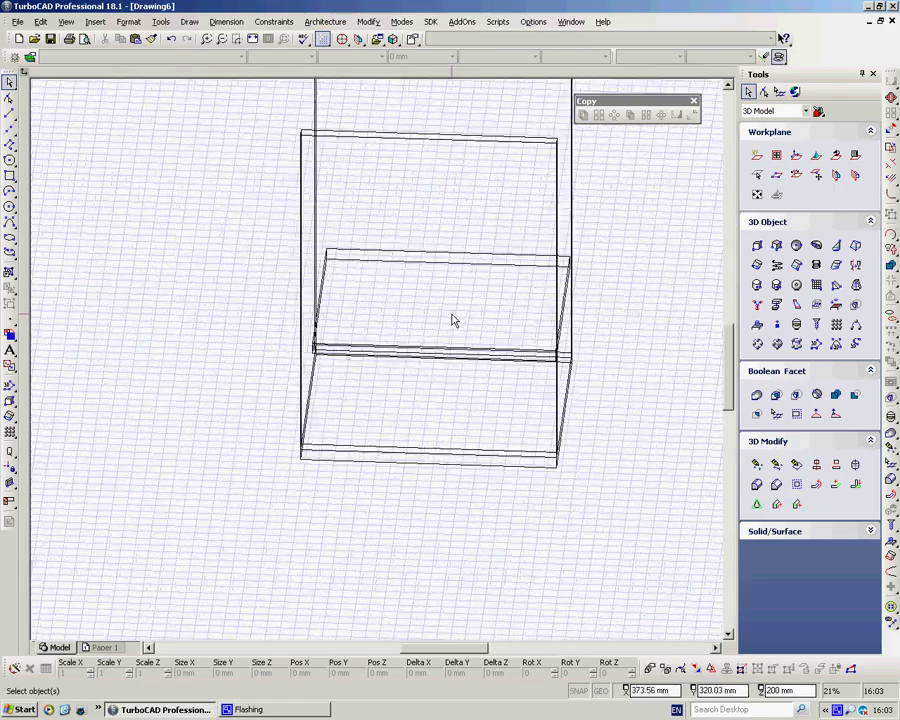
scroll(576, 264, up, 5)
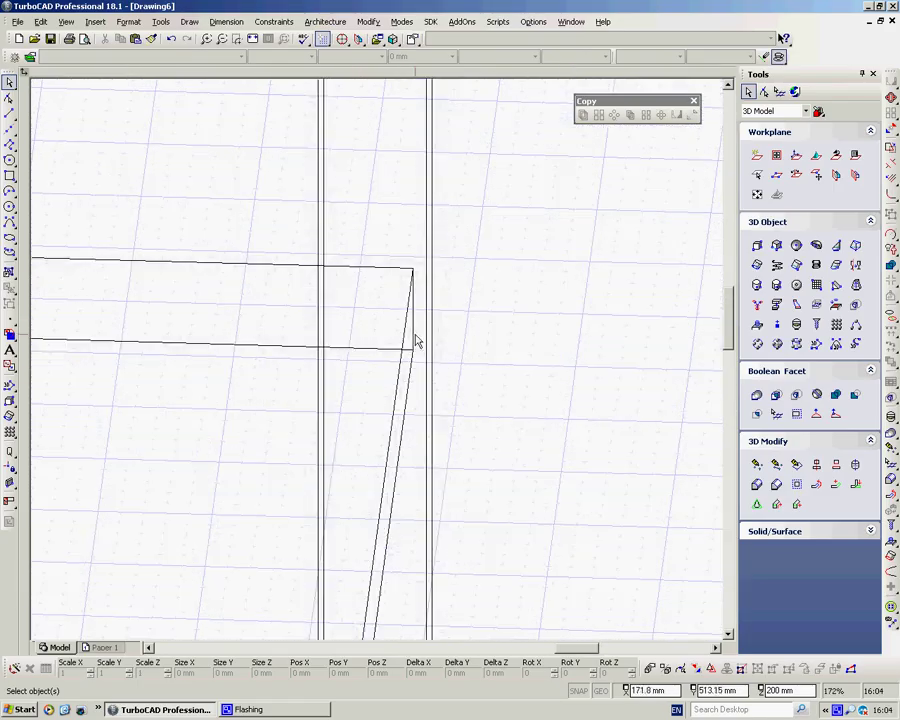
scroll(341, 375, down, 2)
middle_drag(172, 475, 270, 463)
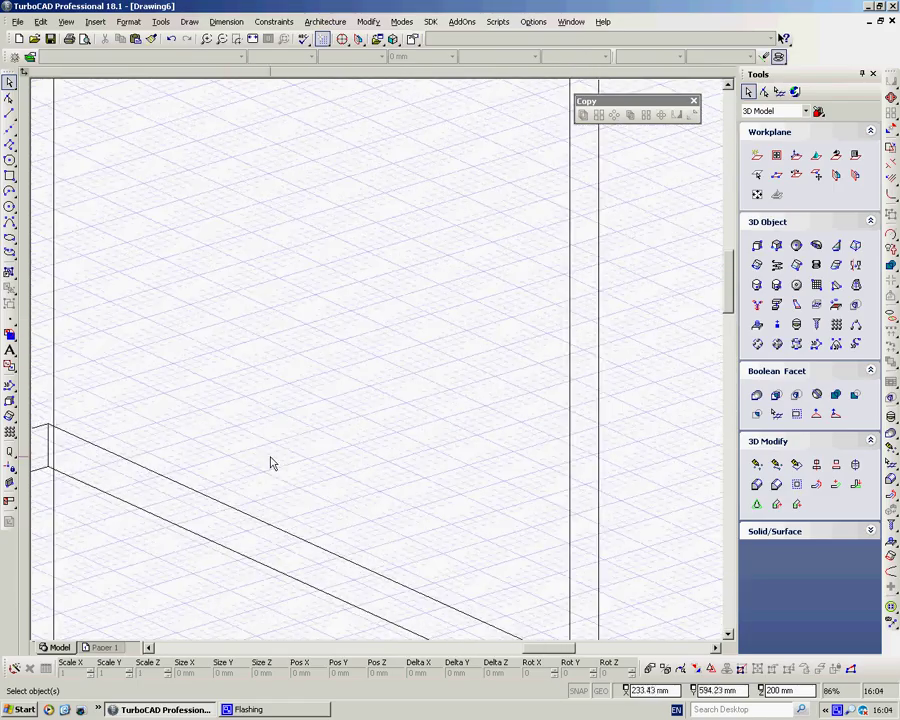
scroll(376, 362, down, 4)
scroll(394, 362, up, 1)
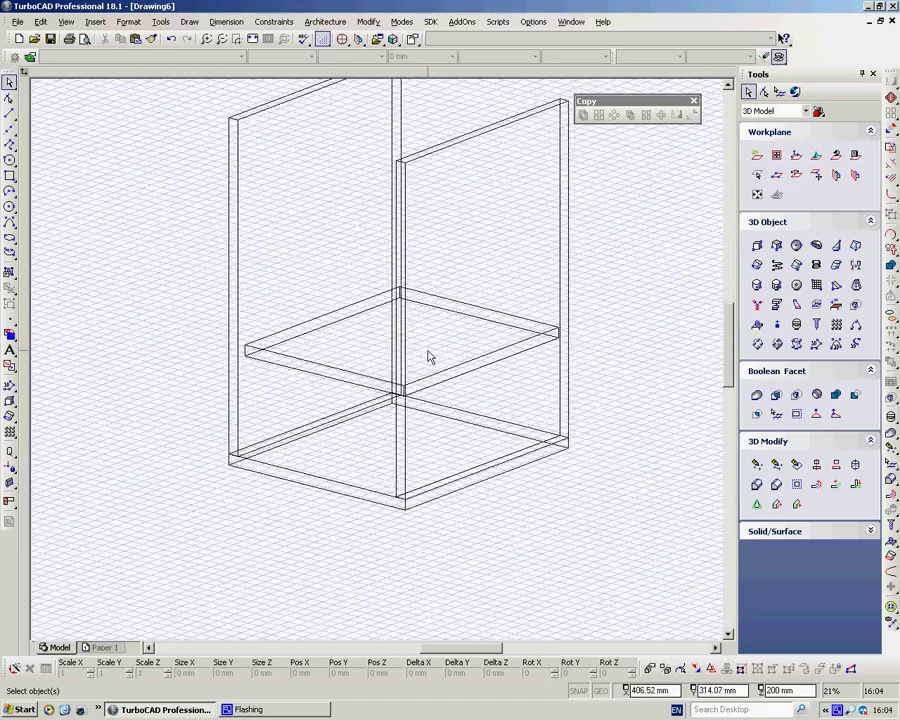
middle_drag(428, 357, 442, 370)
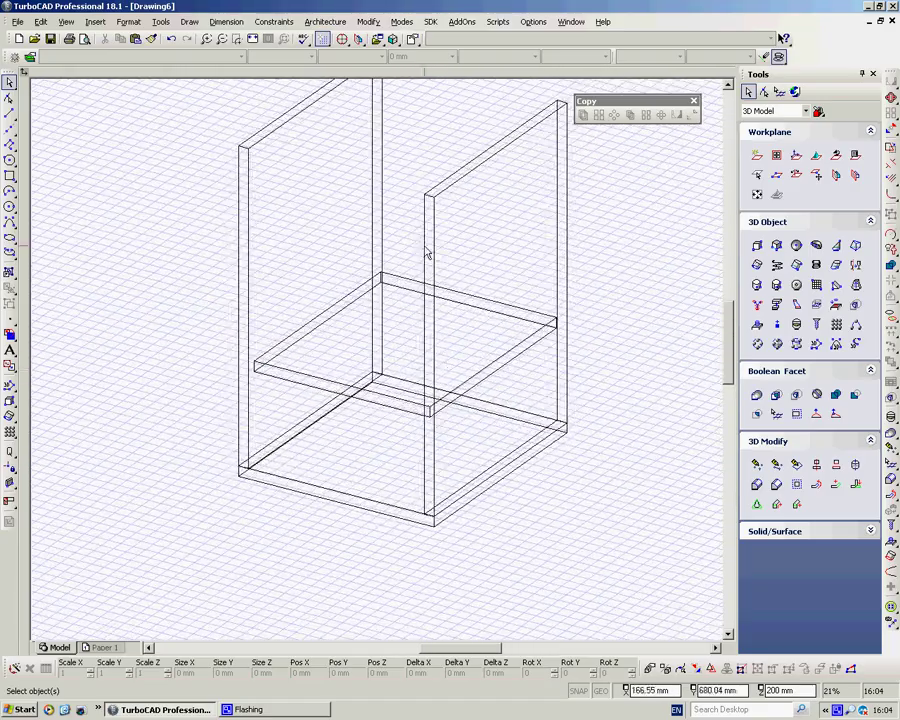
scroll(336, 376, down, 2)
scroll(378, 366, up, 2)
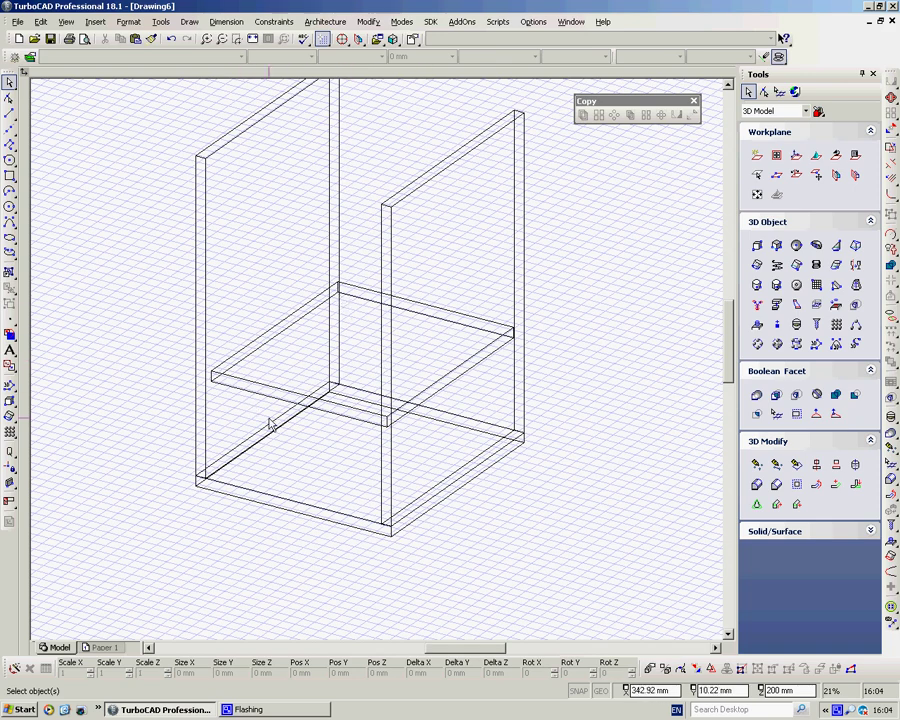
Step: Linear-copy the shelf with X and Y steps 0 and Z step 100 to stack copies upward
click(364, 293)
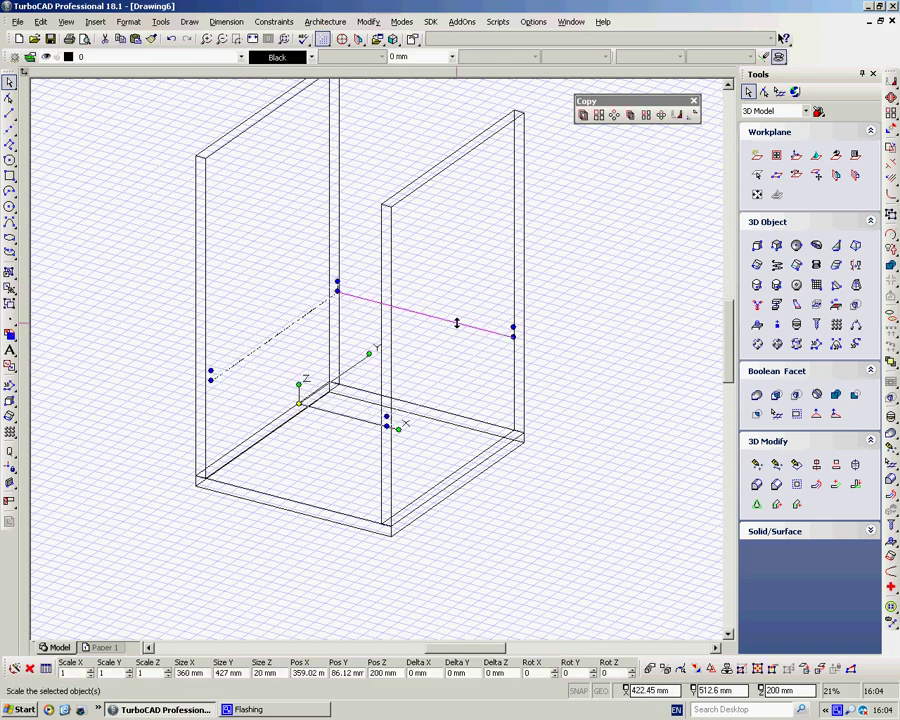
click(584, 116)
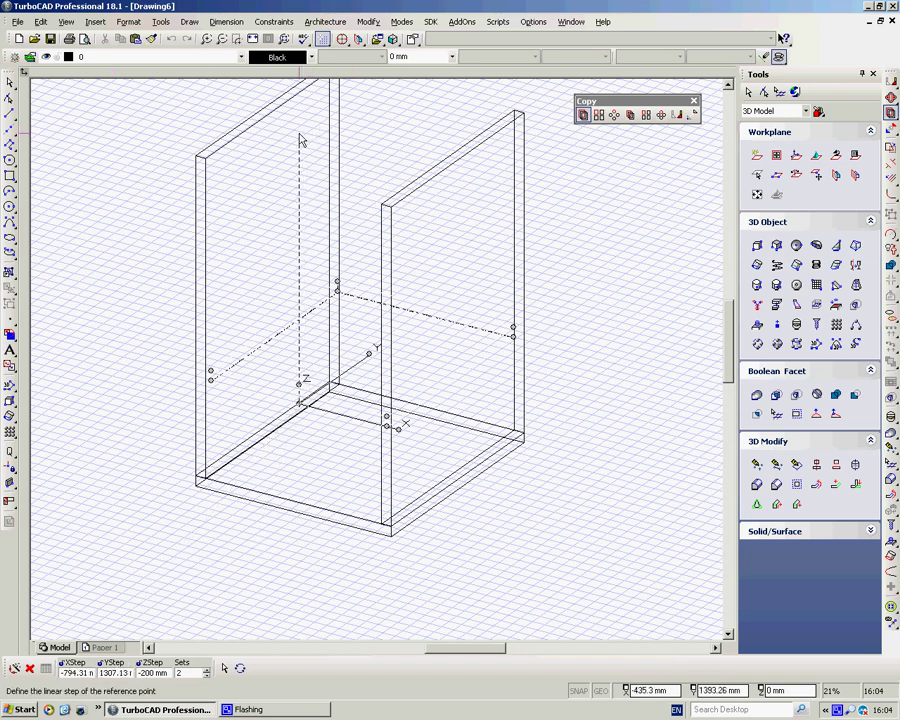
key(Tab)
key(Tab)
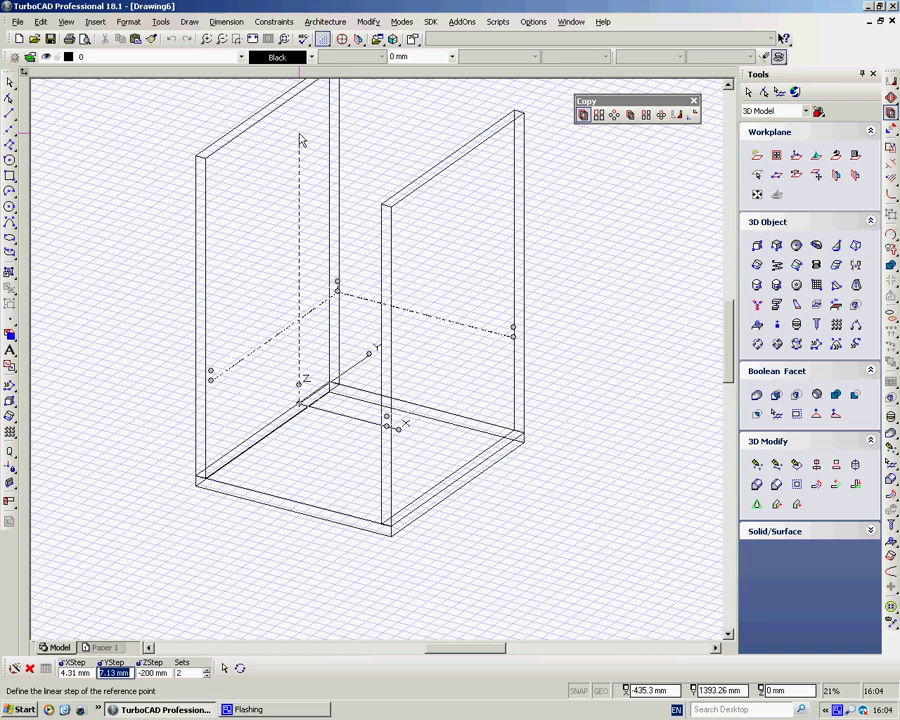
text(0)
key(Tab)
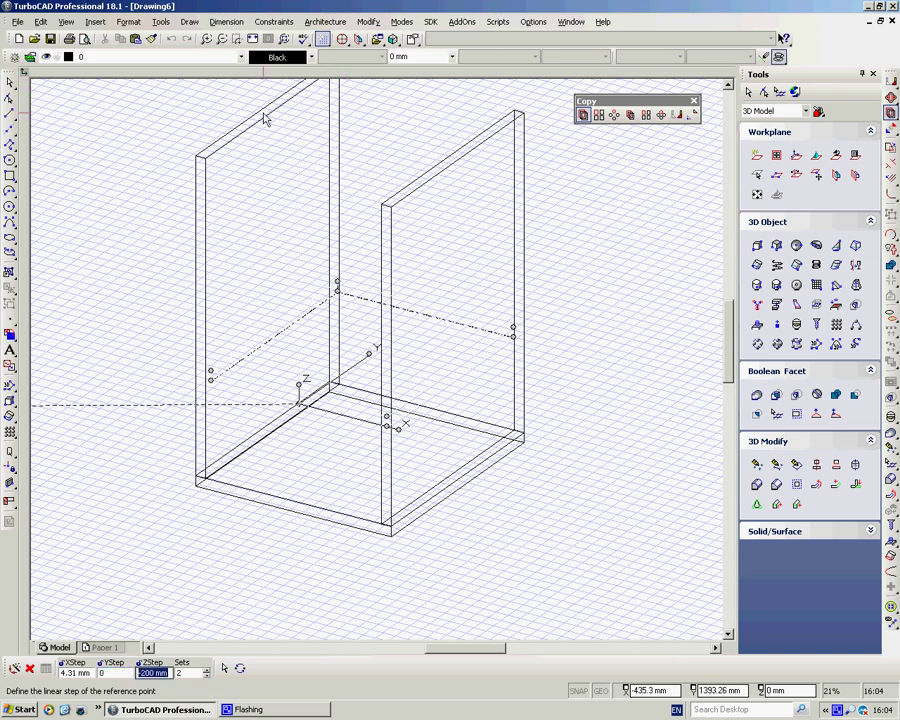
double_click(76, 673)
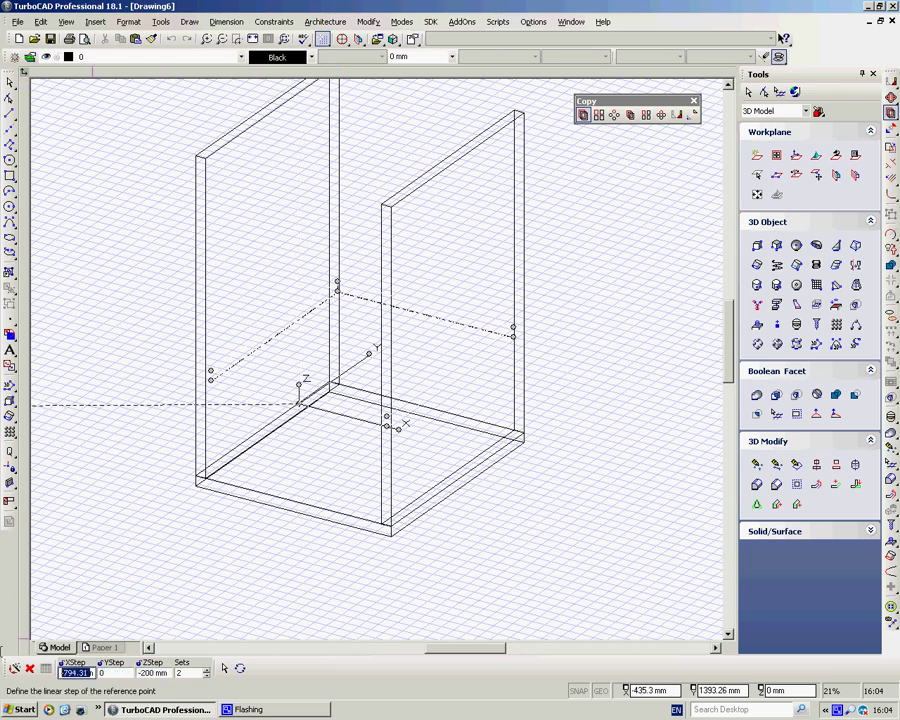
text(0)
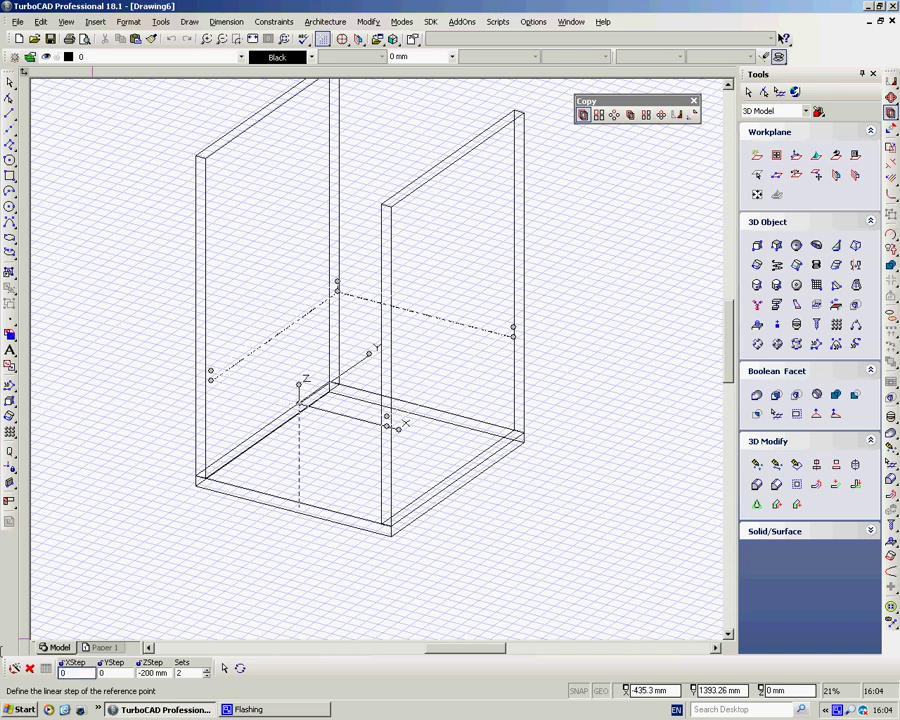
key(Tab)
key(Tab)
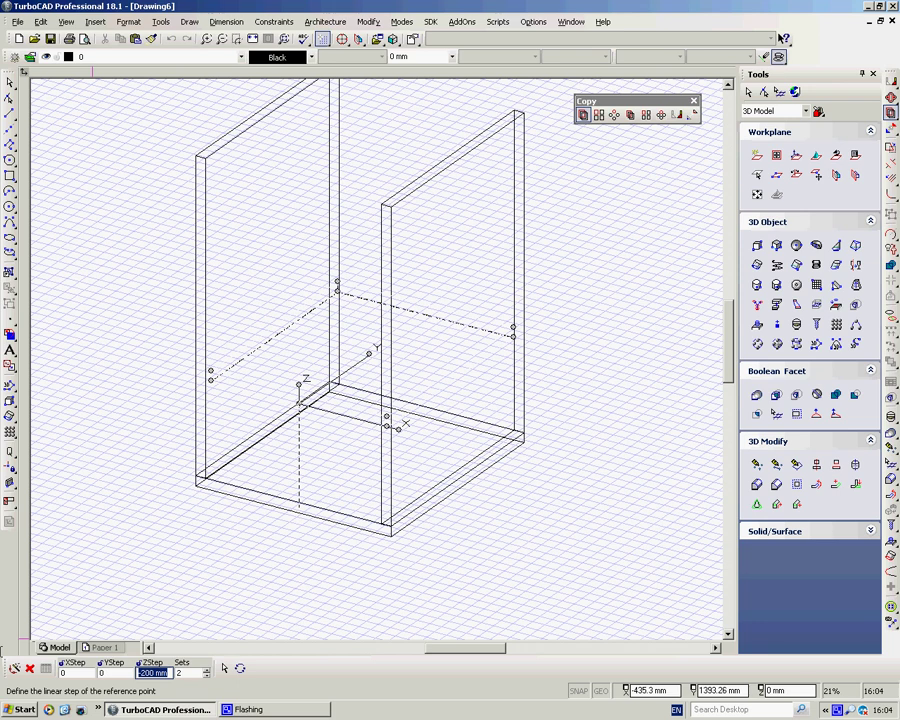
text(100)
key(Tab)
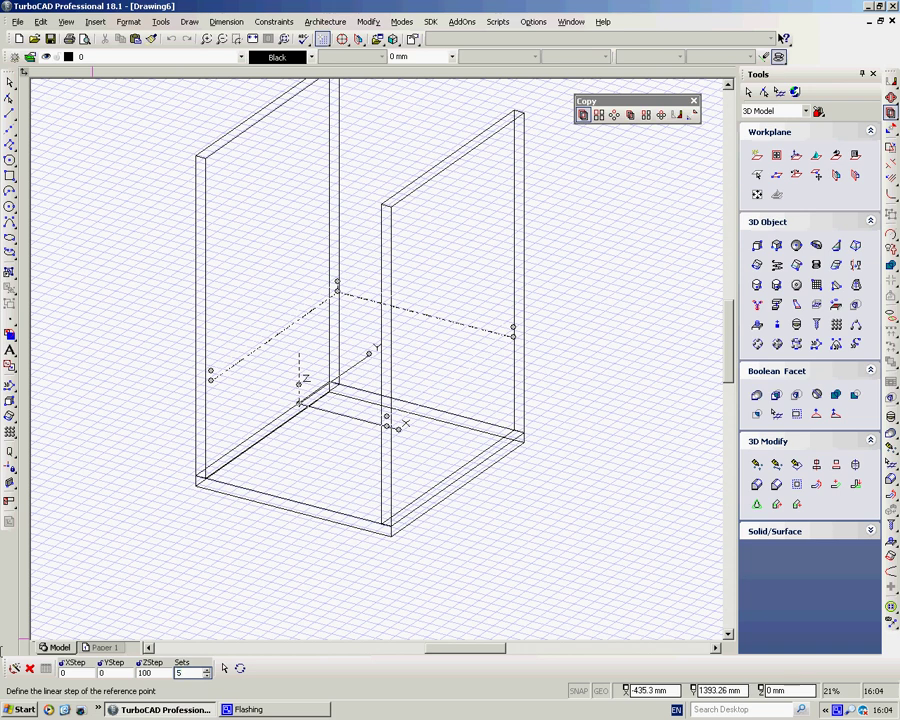
key(Return)
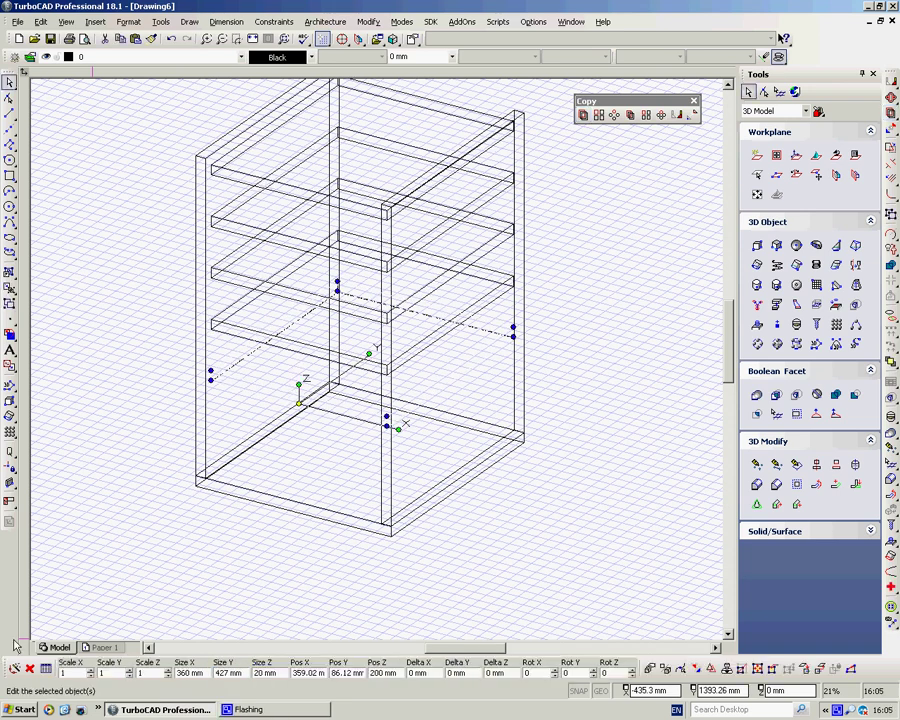
Step: Delete the topmost shelf copy sitting level with the tops of the side panels
key(Escape)
scroll(378, 366, down, 2)
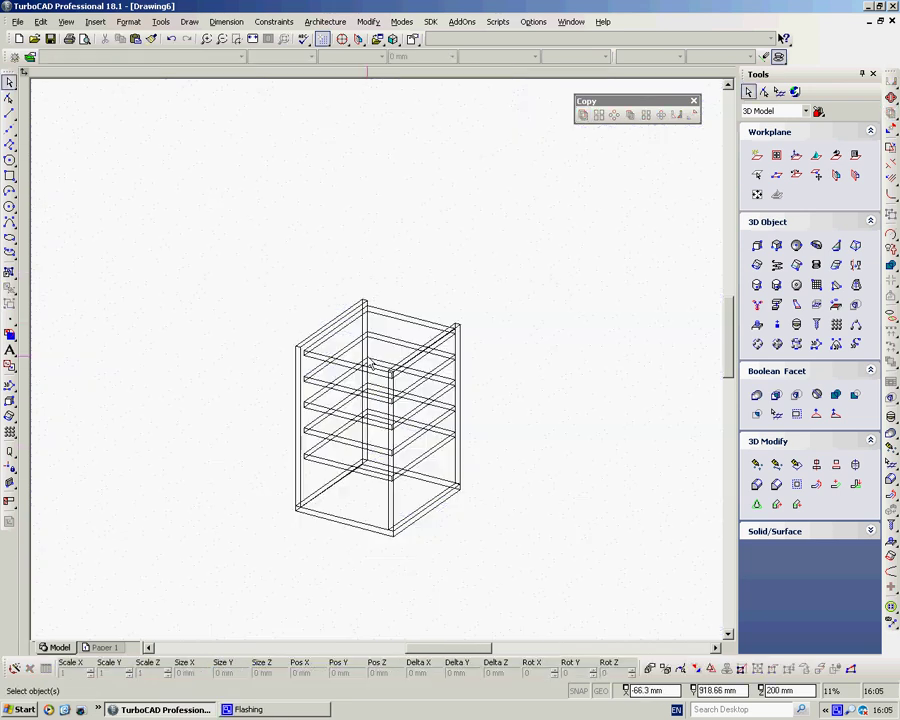
scroll(378, 366, up, 4)
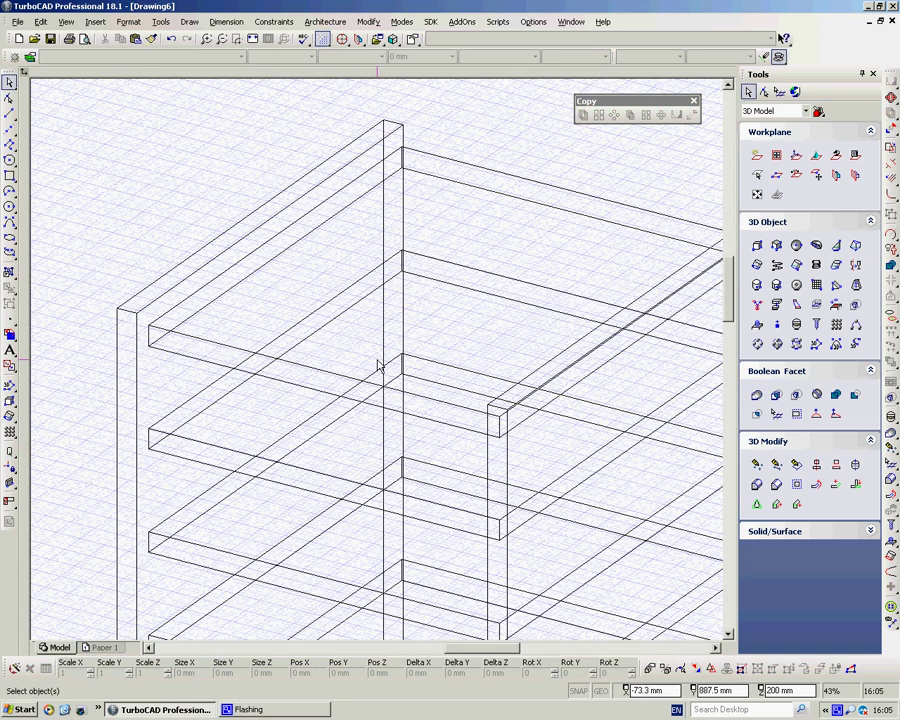
click(482, 170)
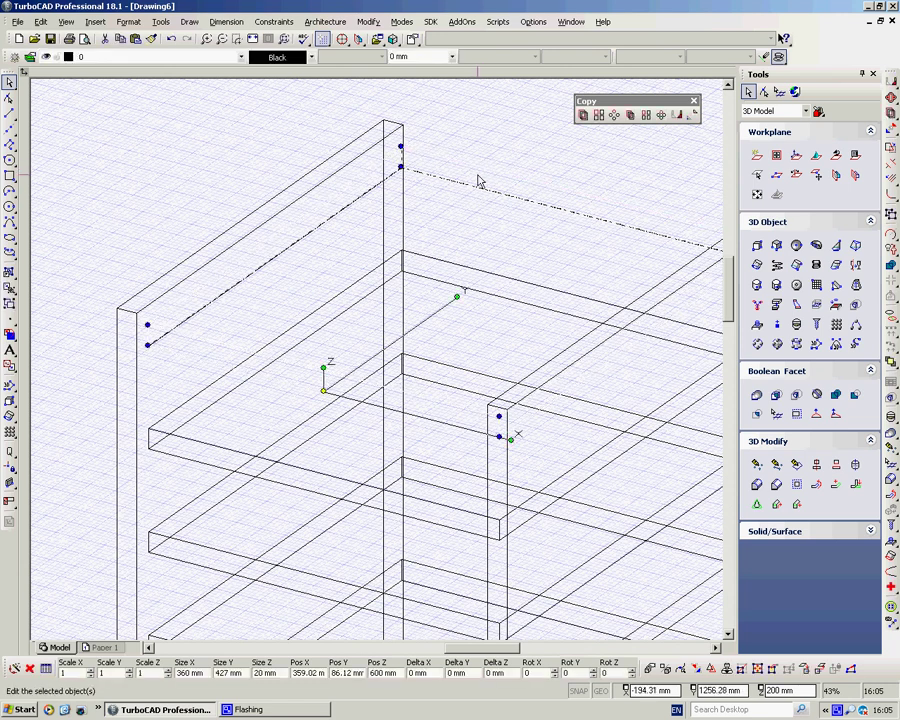
key(Escape)
scroll(382, 370, down, 3)
scroll(382, 368, up, 2)
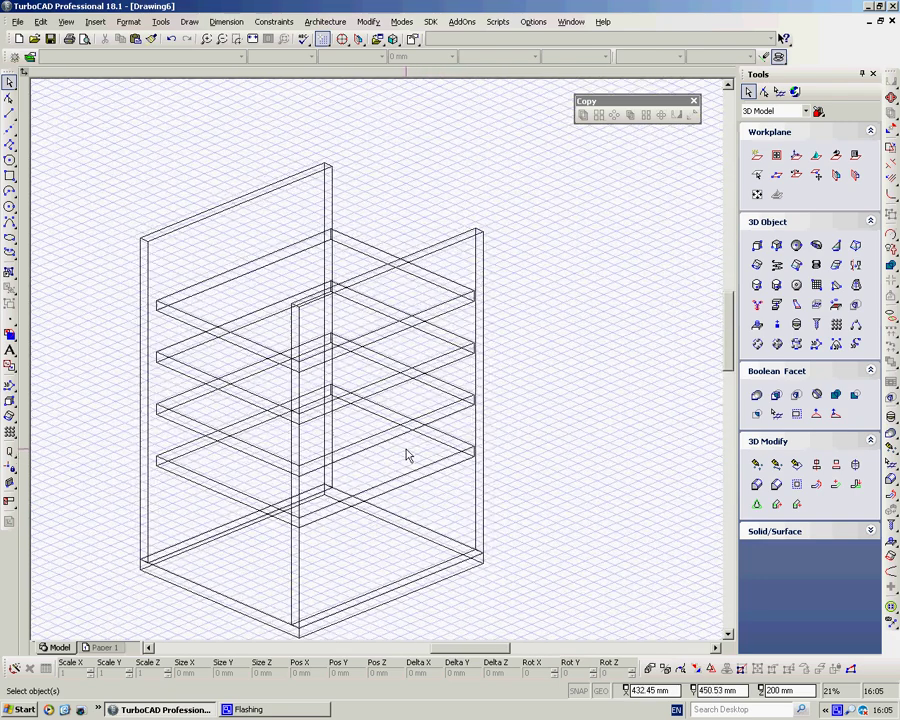
scroll(355, 273, down, 3)
scroll(355, 273, up, 3)
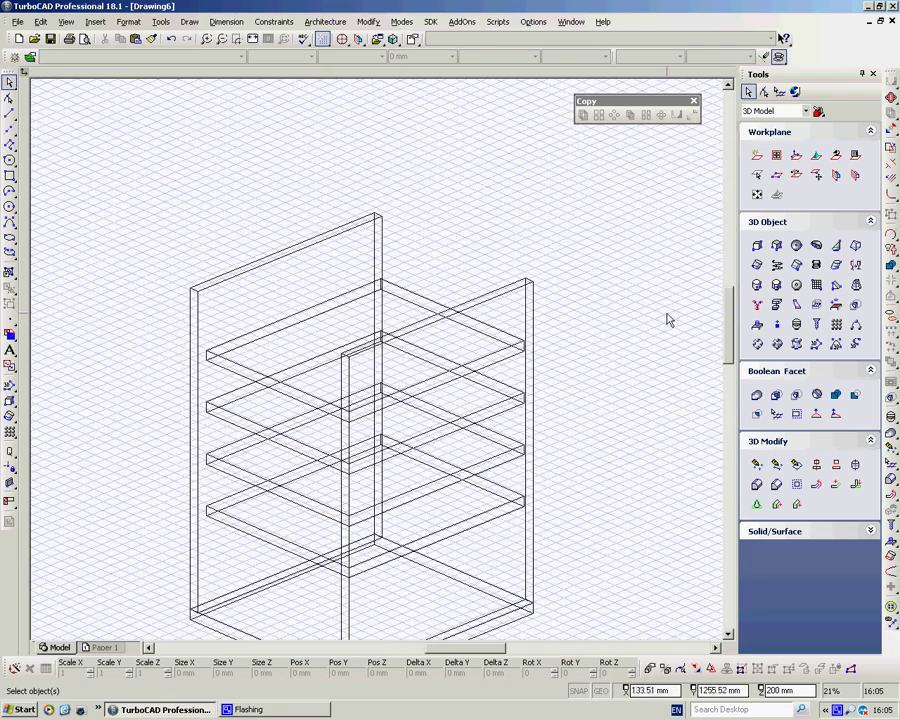
Step: Draw a 30 mm high box spanning the cabinet's top from its left to right corners
click(757, 245)
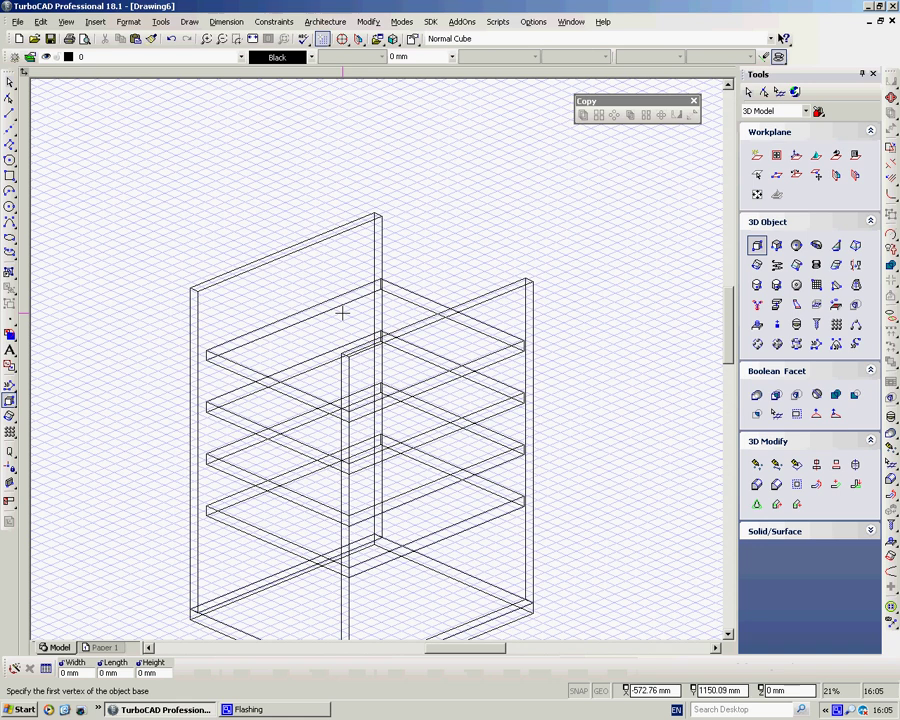
click(190, 287)
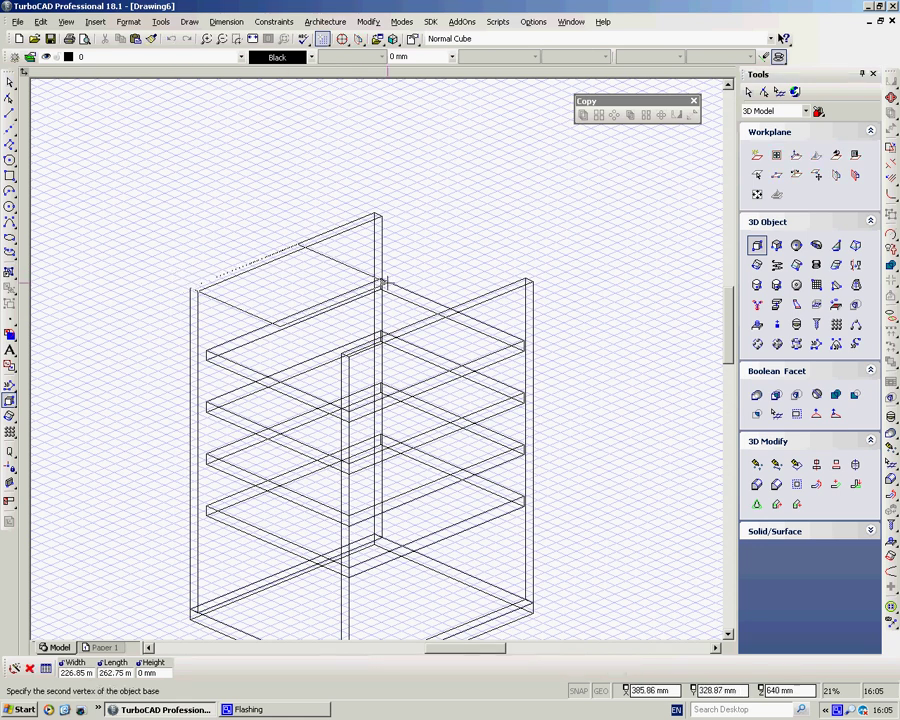
click(531, 281)
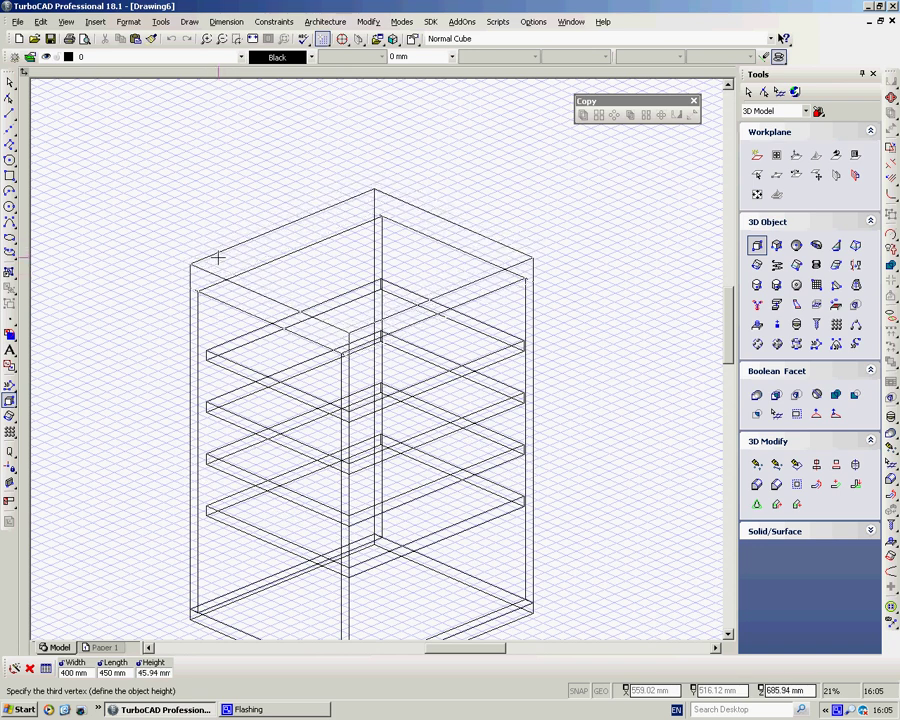
key(Tab)
key(Tab)
key(Tab)
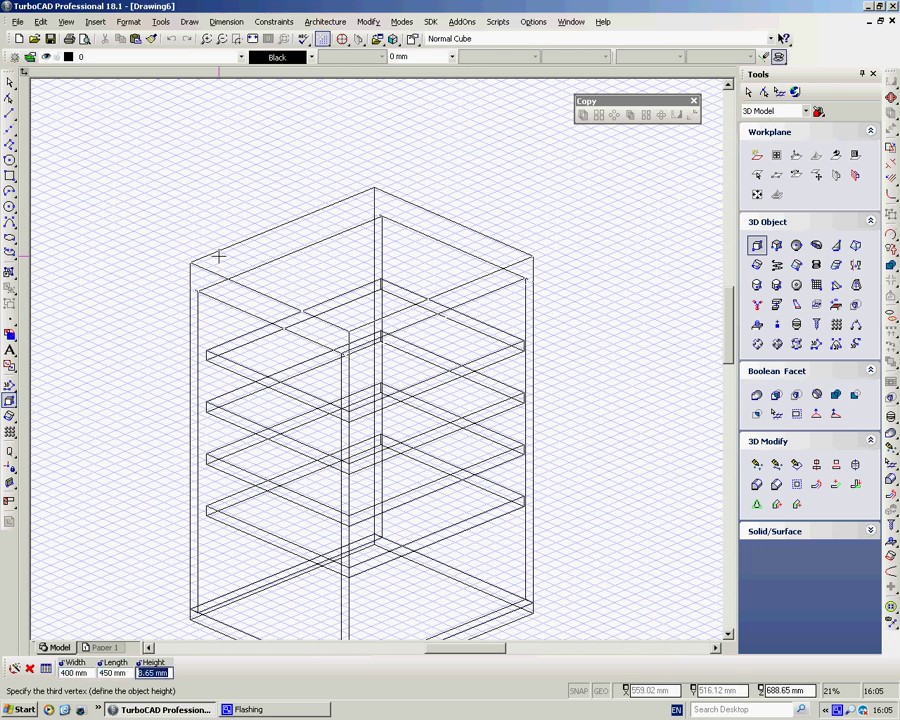
text(30)
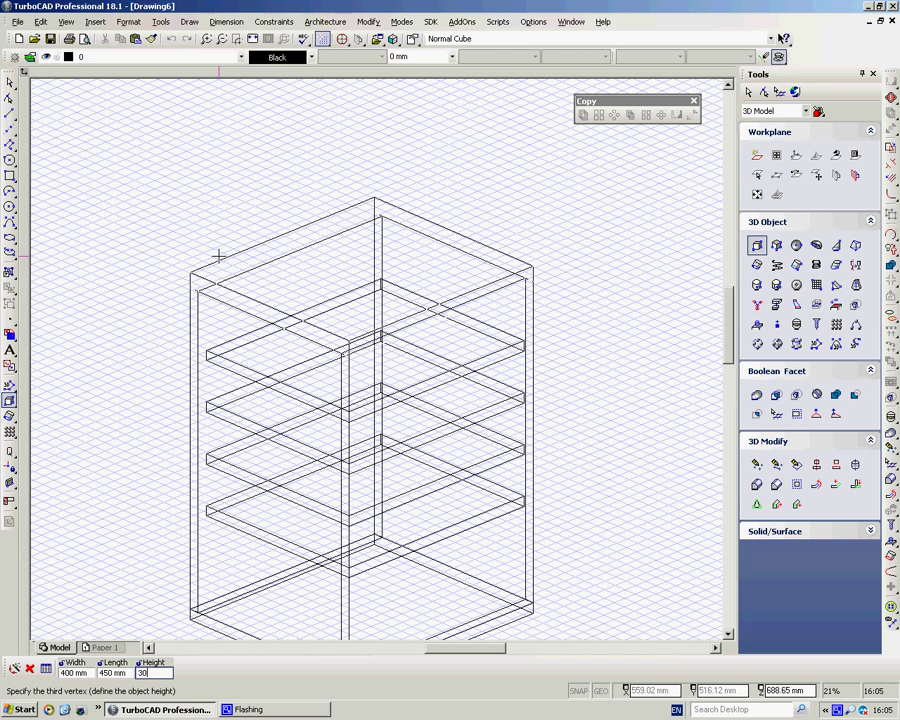
key(Return)
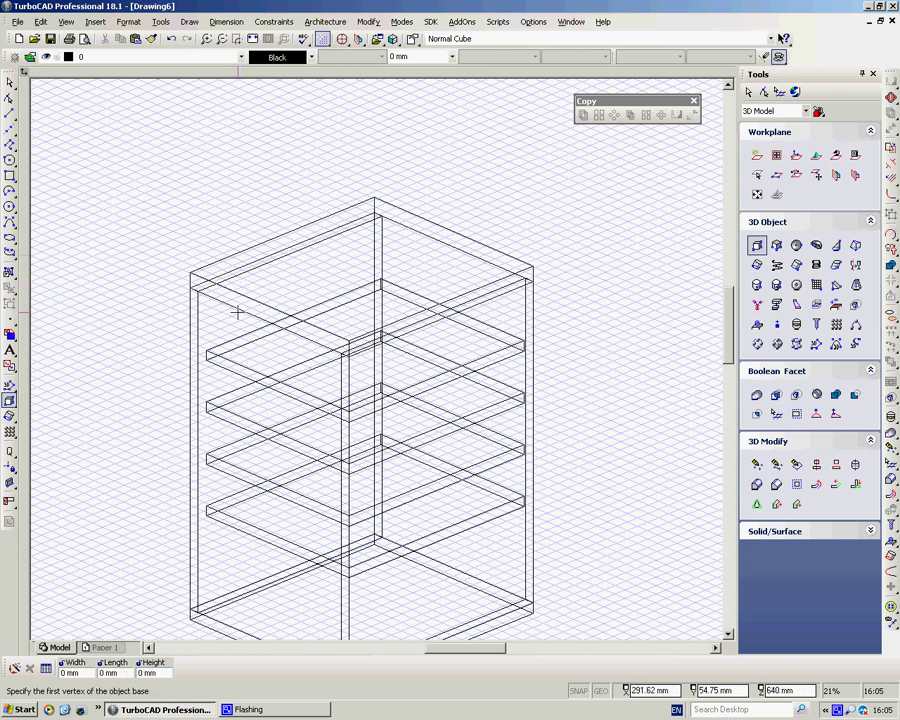
Step: Shift the top panel's reference point to its edge and change its depth to 470 mm
scroll(372, 362, up, 2)
scroll(368, 362, down, 2)
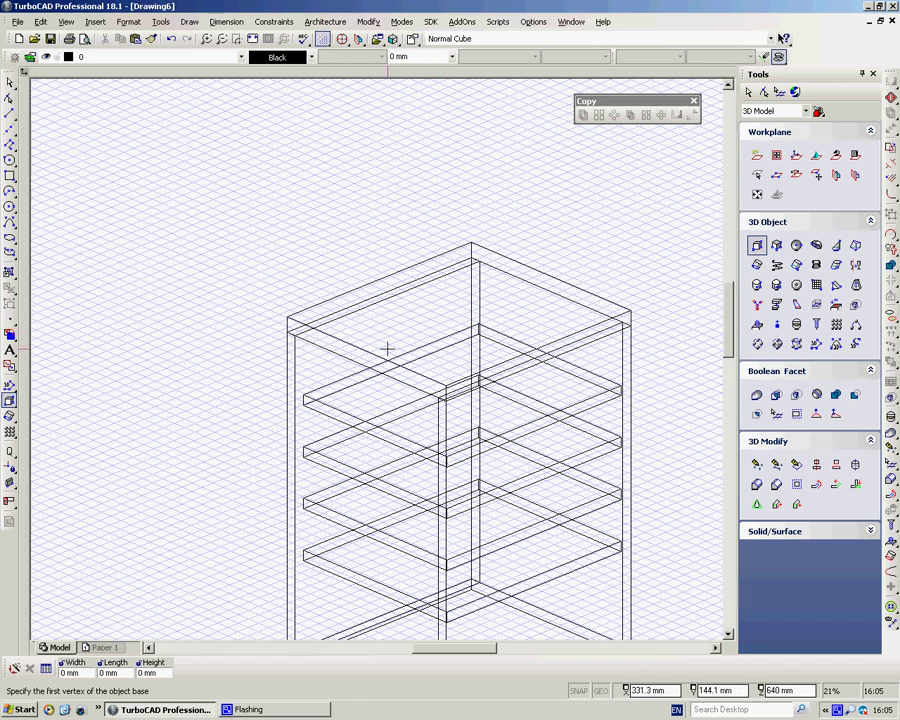
scroll(564, 356, up, 2)
scroll(380, 357, down, 2)
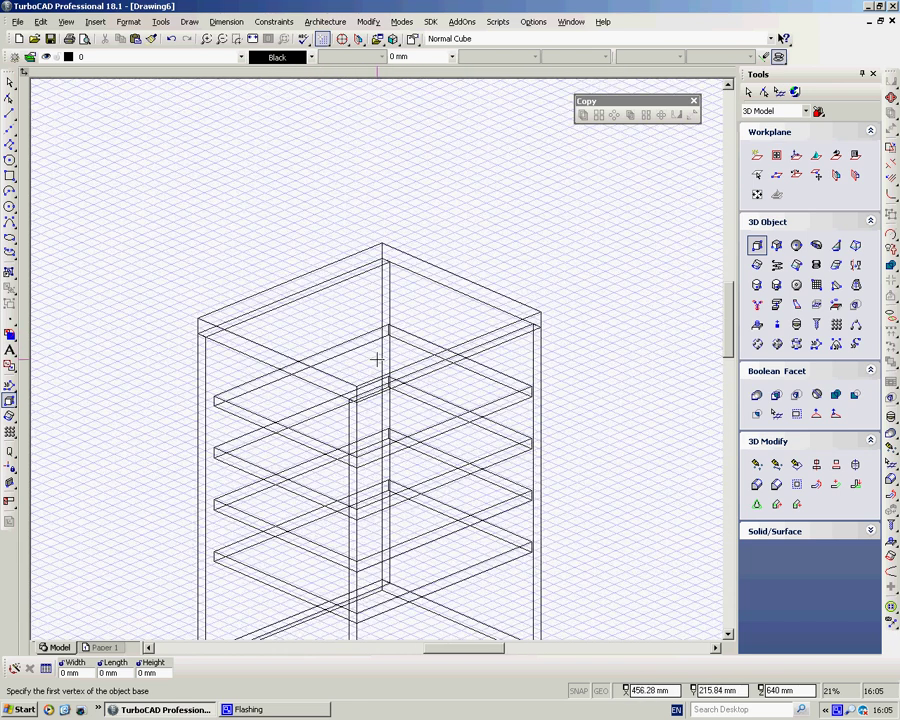
key(Escape)
click(293, 283)
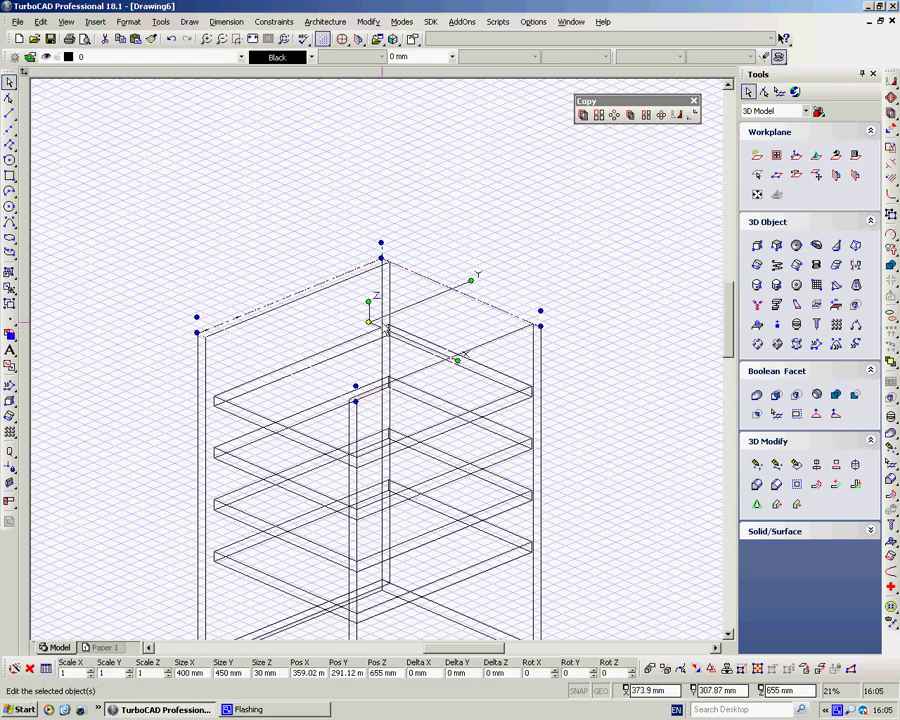
drag(387, 328, 469, 301)
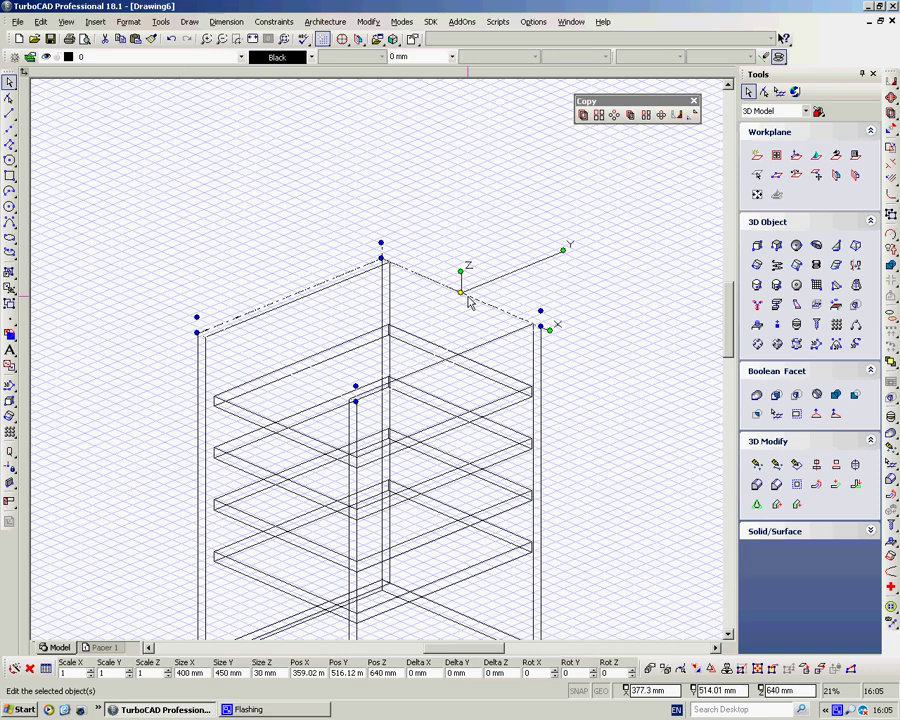
click(226, 673)
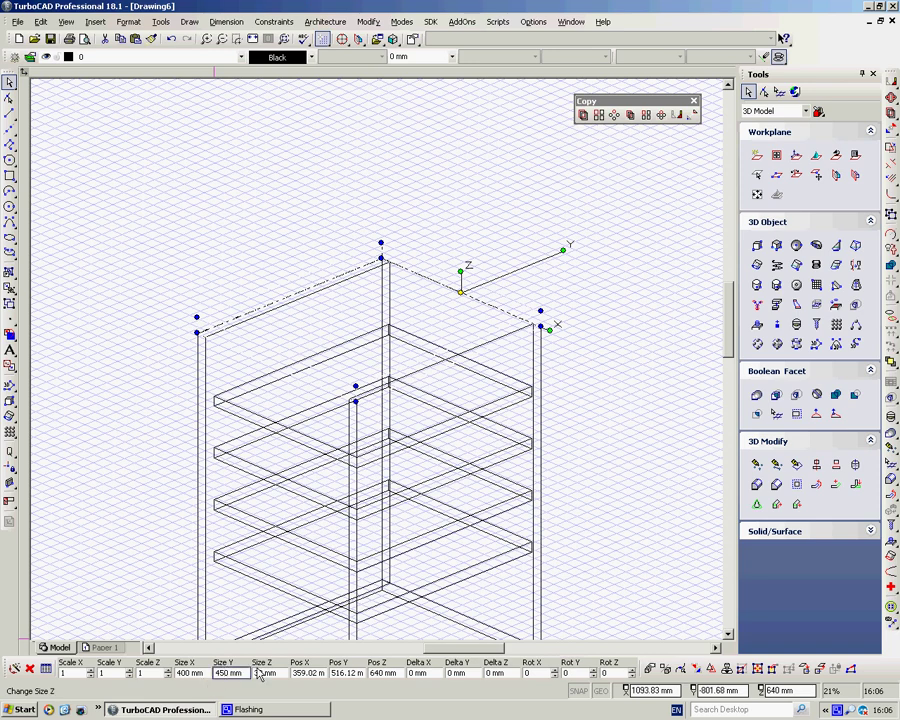
key(BackSpace)
key(Return)
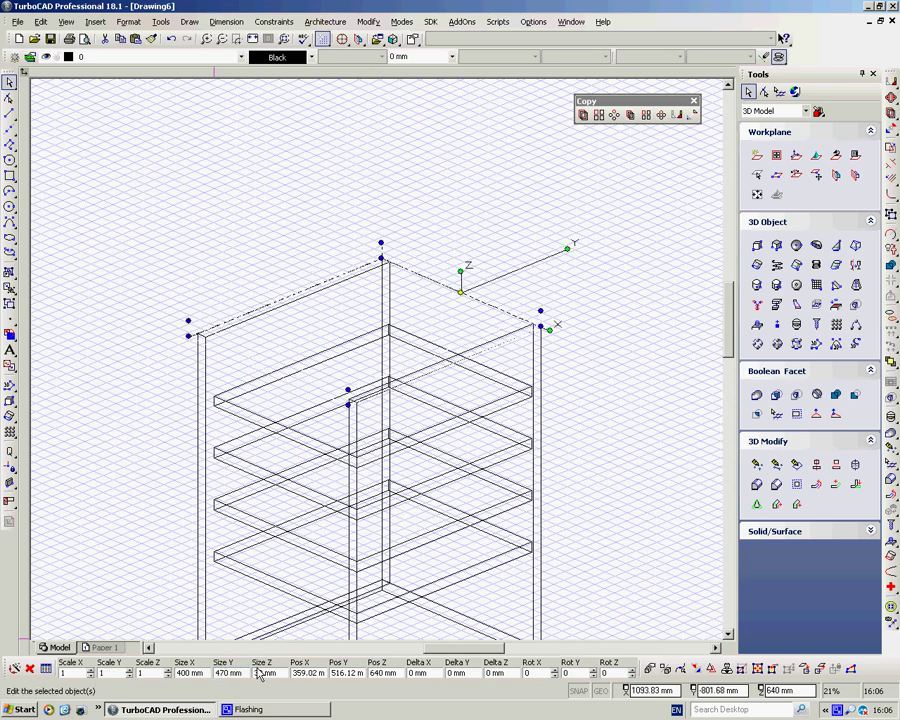
click(193, 243)
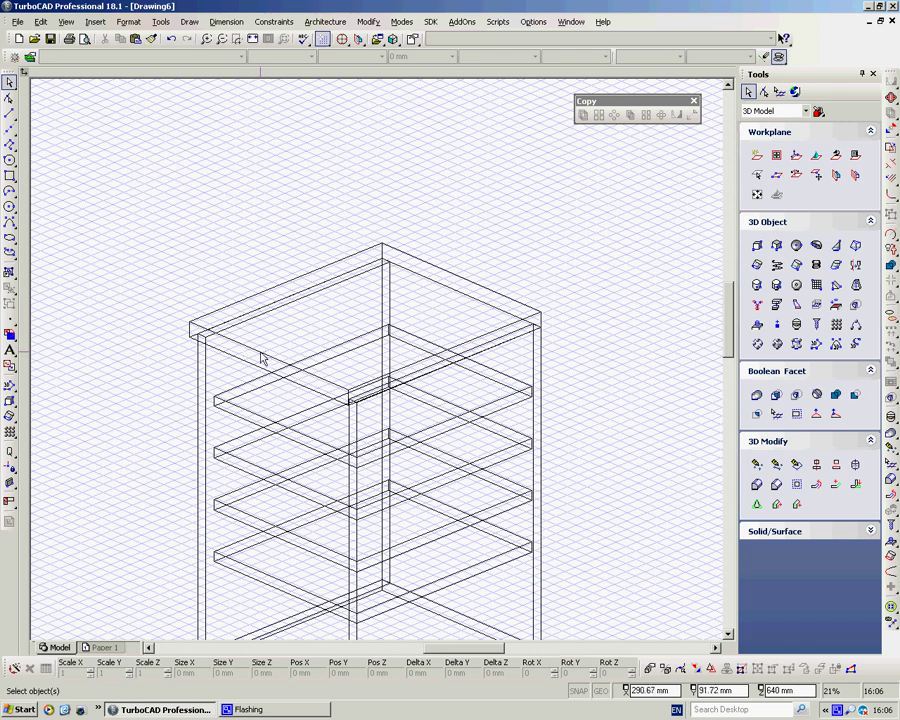
Step: Round the cabinet top's overhanging front edge with a 15 mm Fillet Edges radius
scroll(262, 357, up, 2)
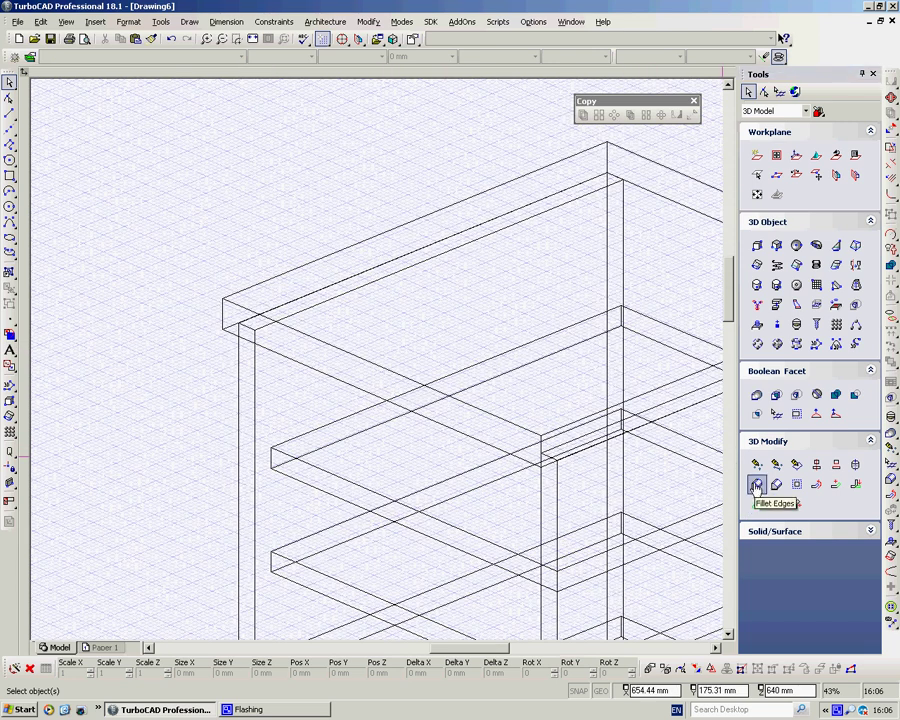
click(756, 485)
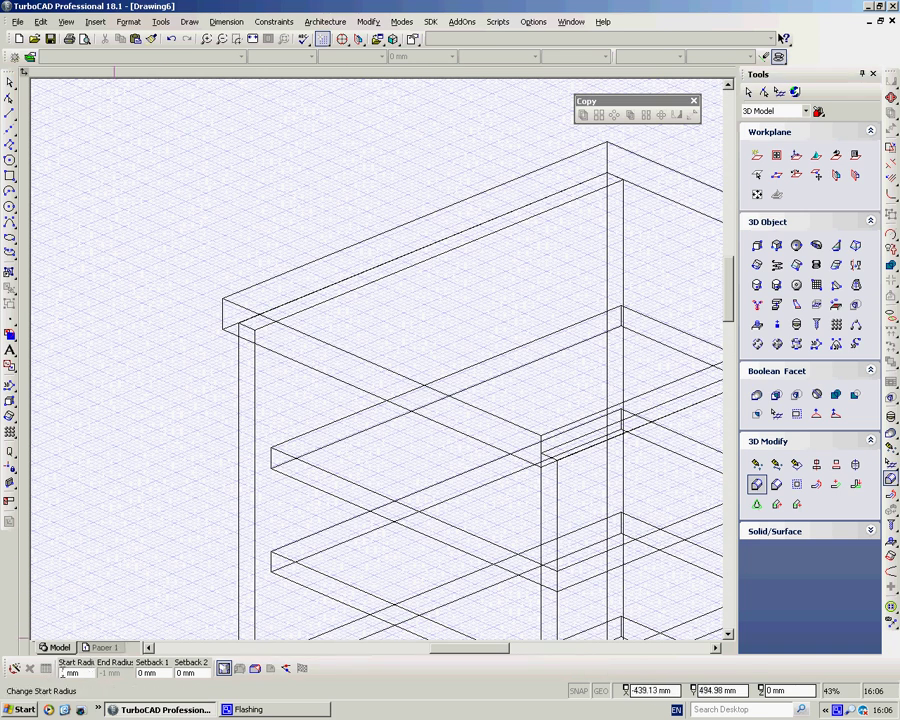
click(63, 673)
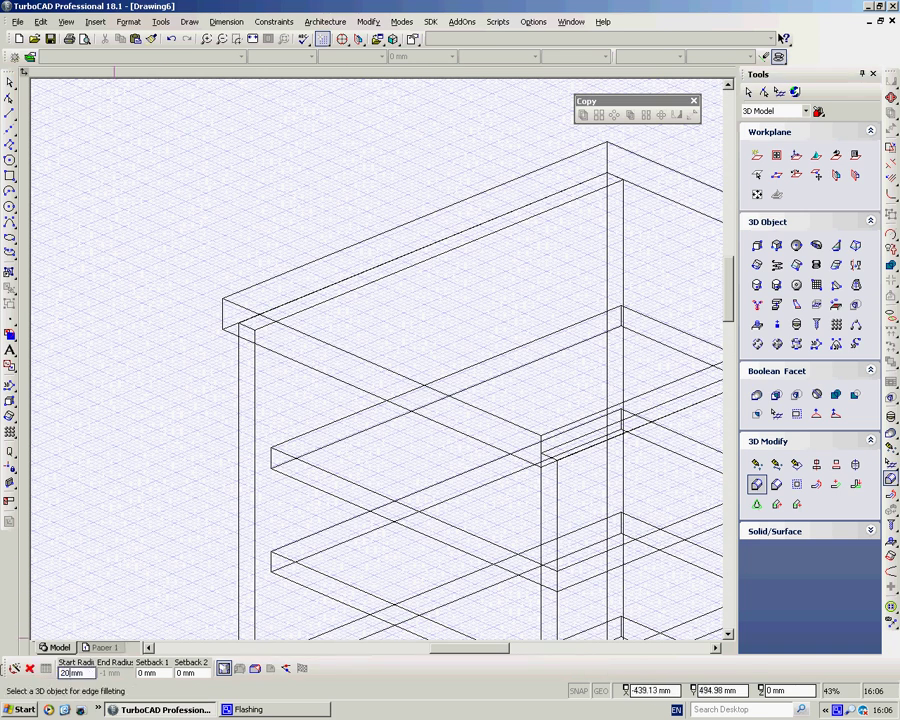
click(346, 356)
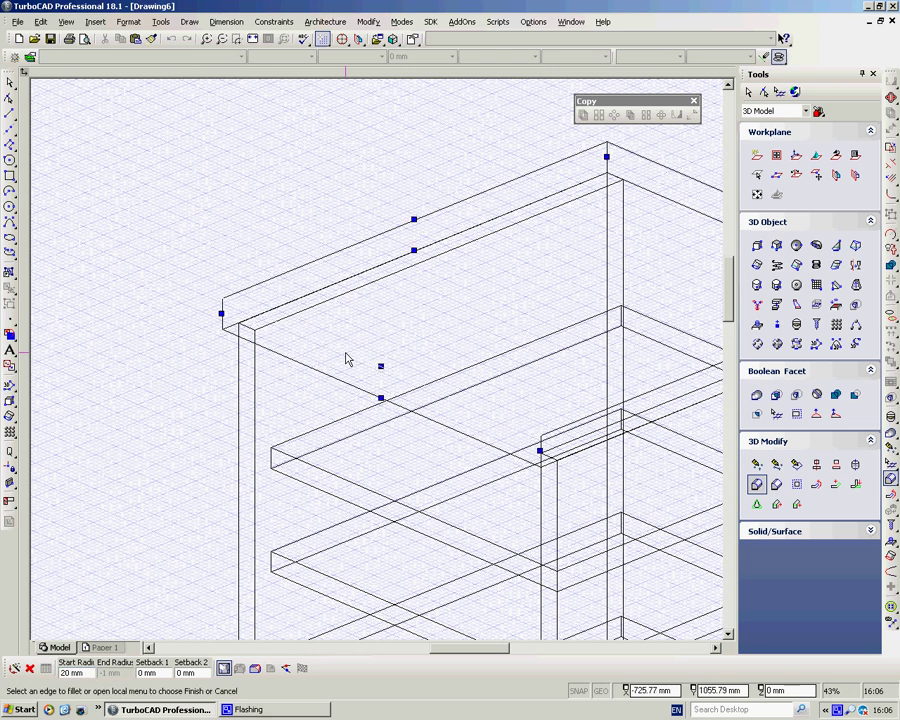
click(380, 368)
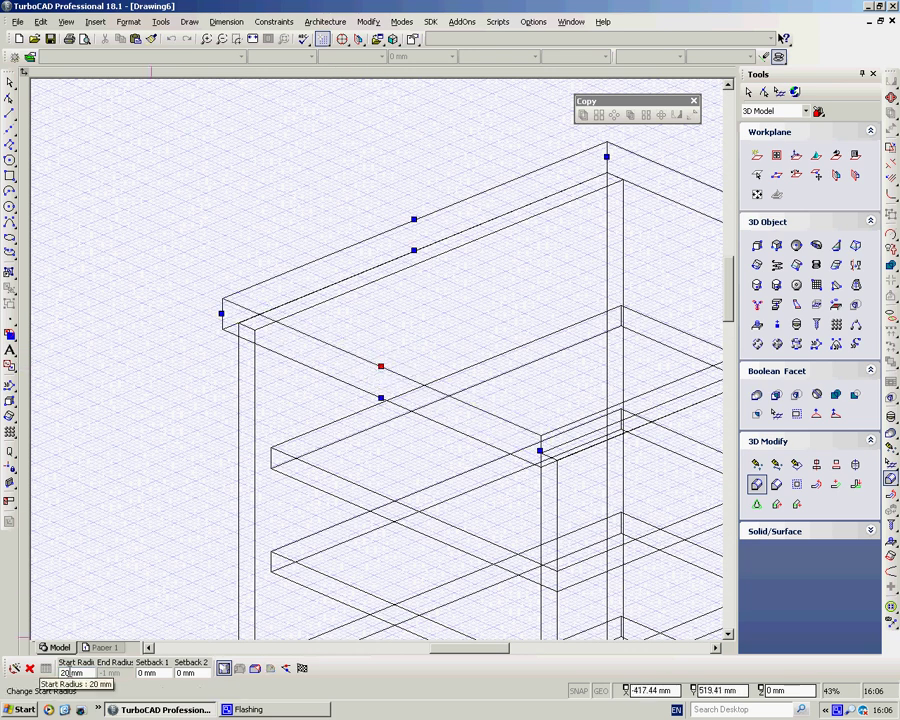
double_click(63, 673)
text(15)
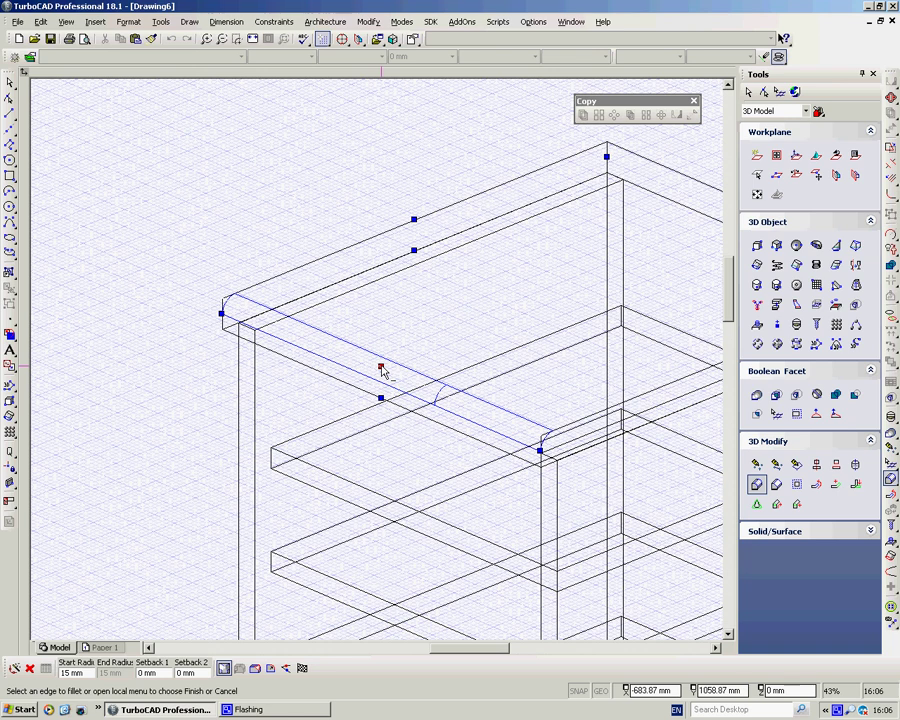
click(302, 668)
scroll(396, 442, down, 4)
scroll(380, 368, up, 2)
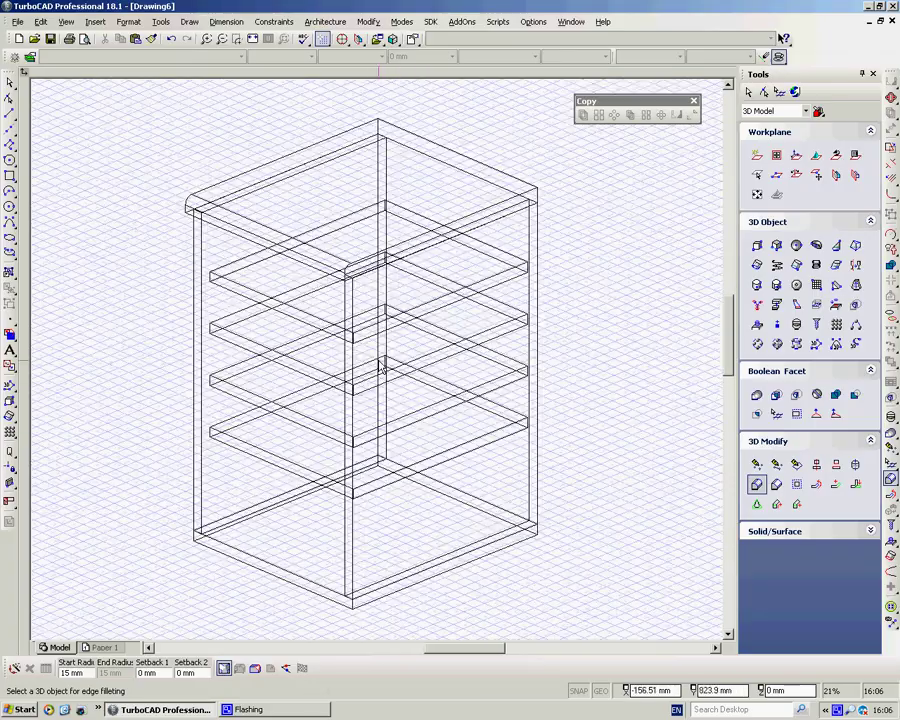
middle_drag(380, 368, 410, 362)
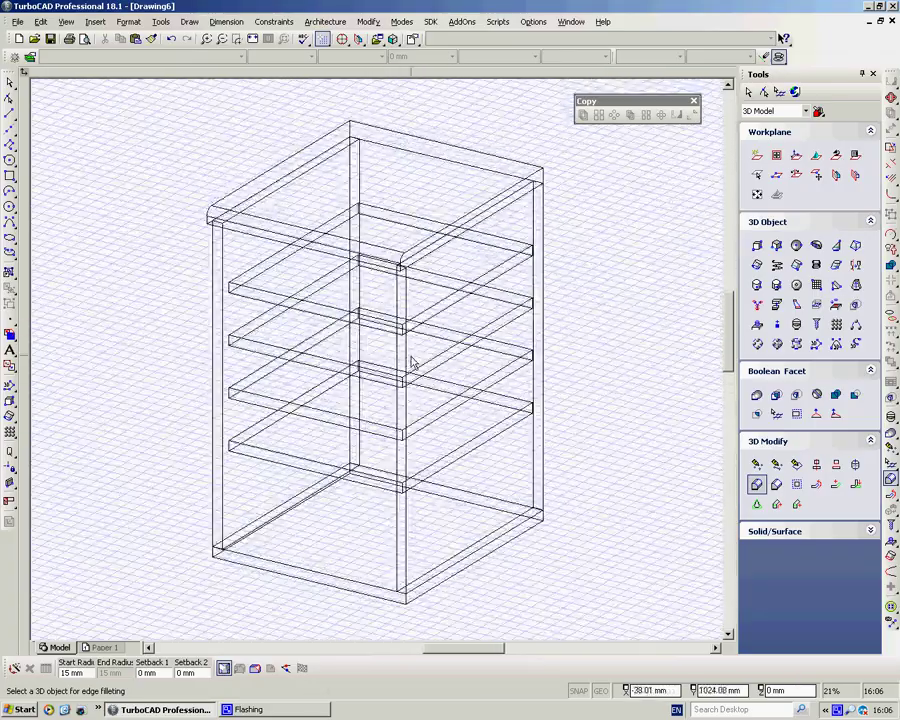
Step: Create a Normal Cube door slab beside the cabinet: width 360, length 20, height 620 mm
scroll(410, 362, down, 2)
scroll(428, 360, up, 2)
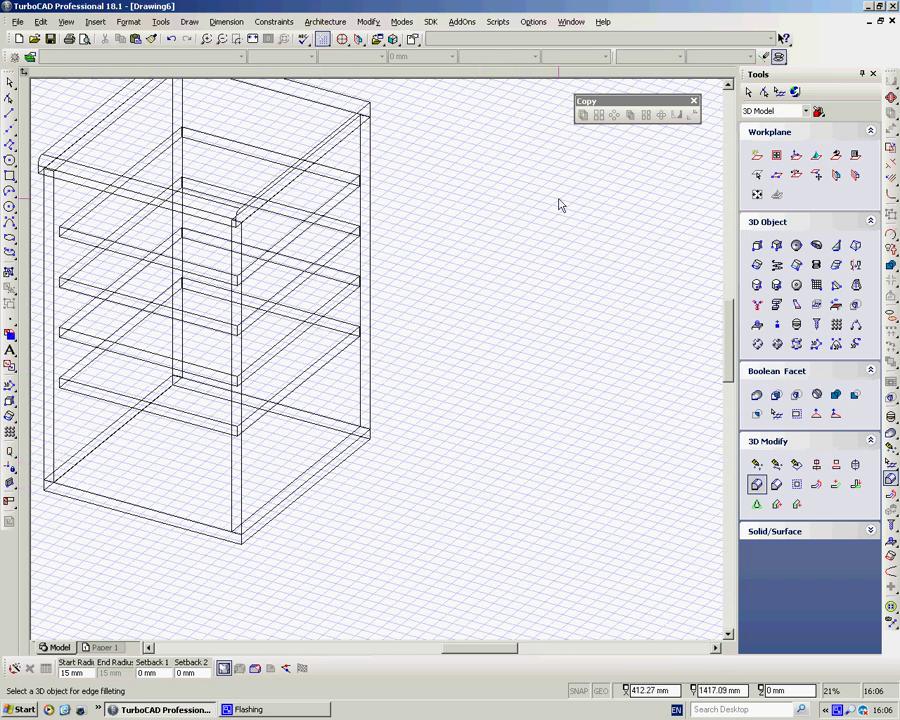
click(757, 245)
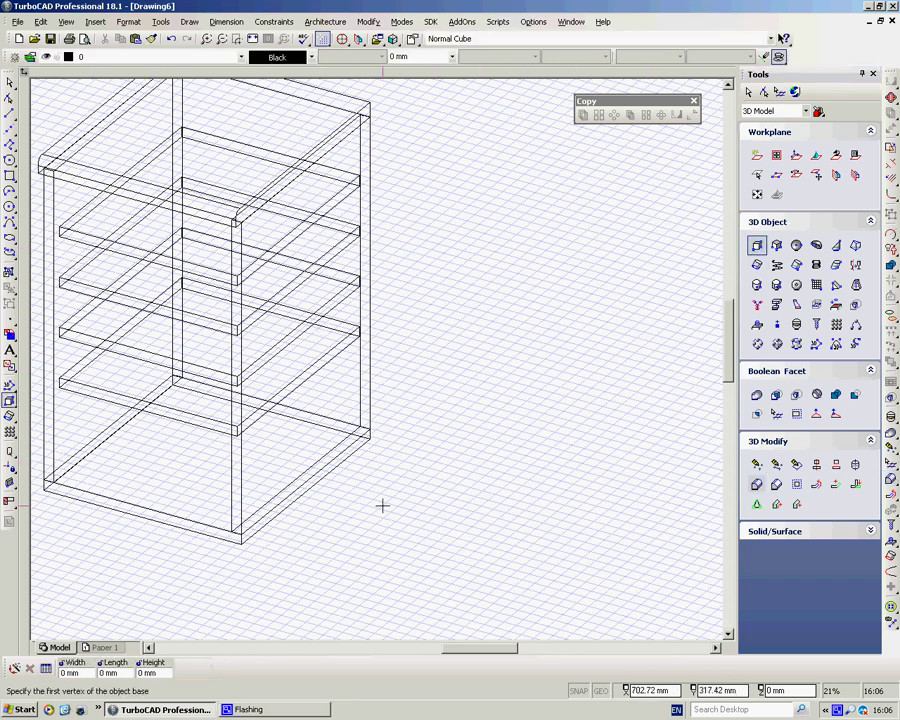
click(403, 492)
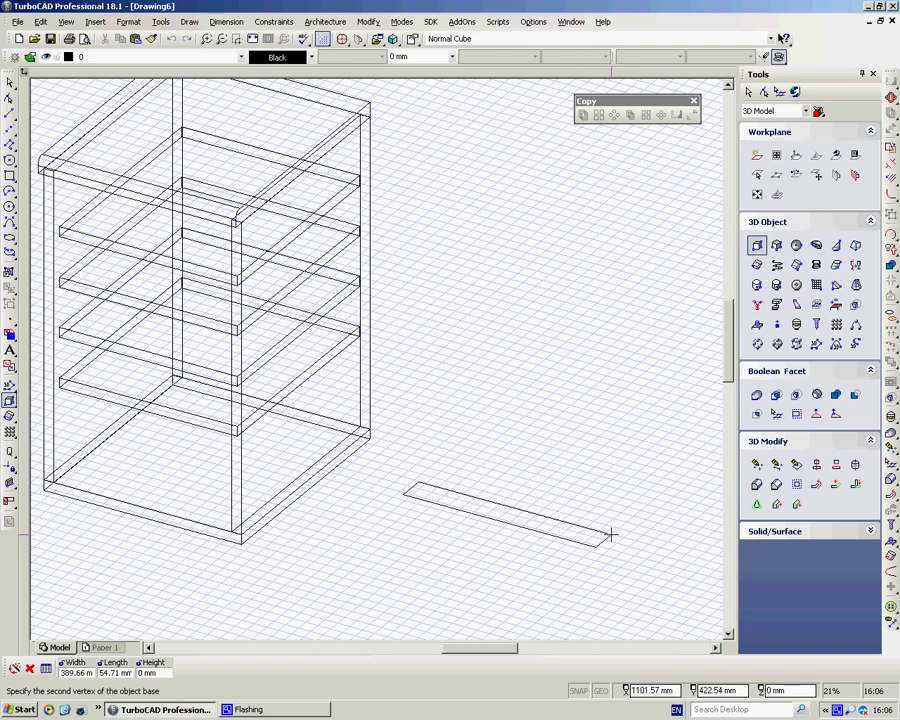
key(Tab)
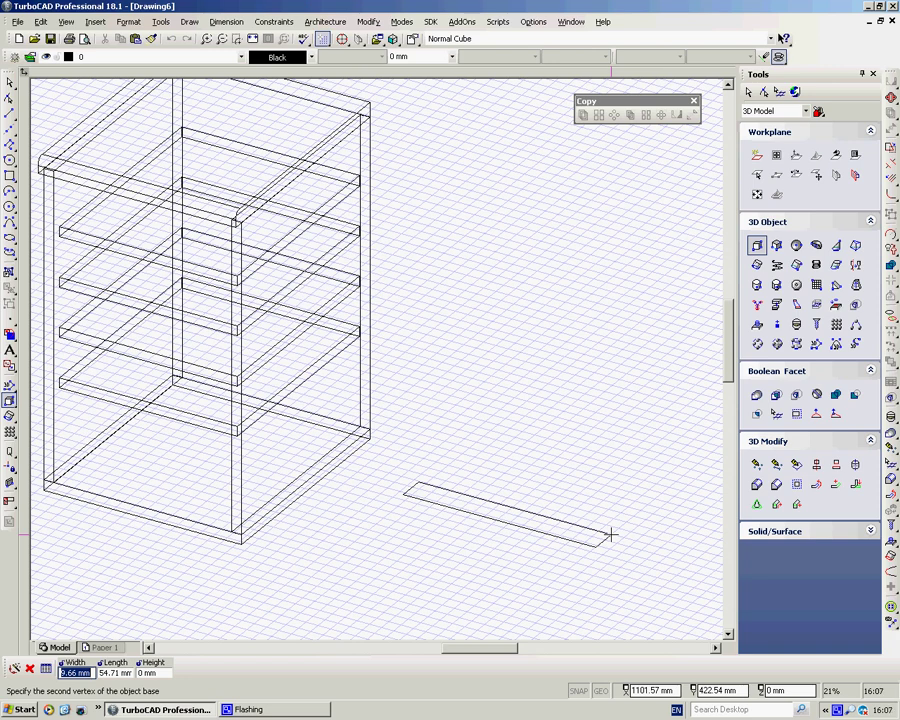
text(36)
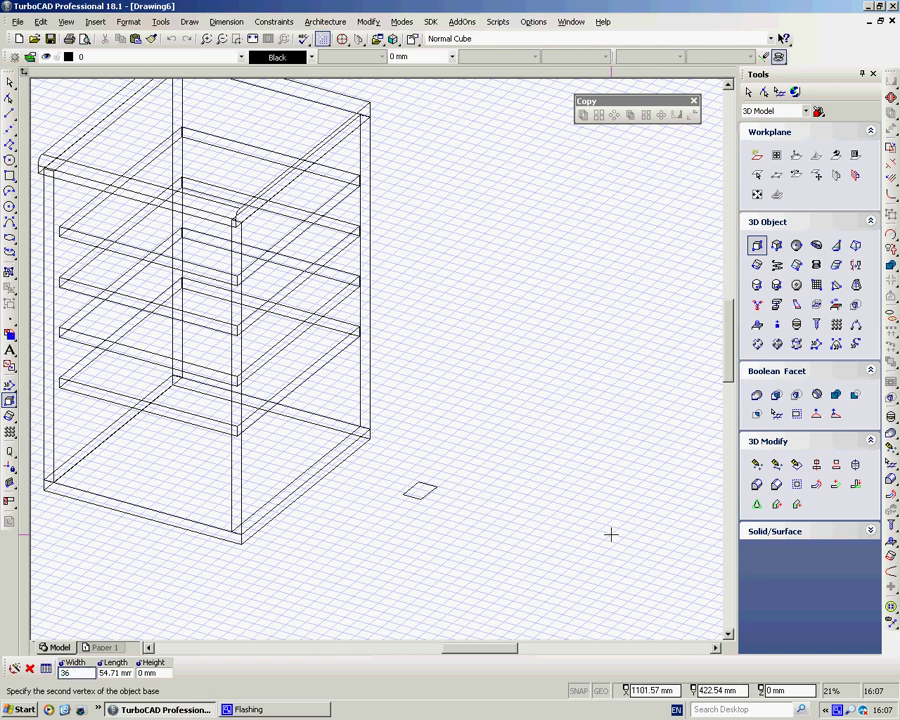
text(0)
key(Tab)
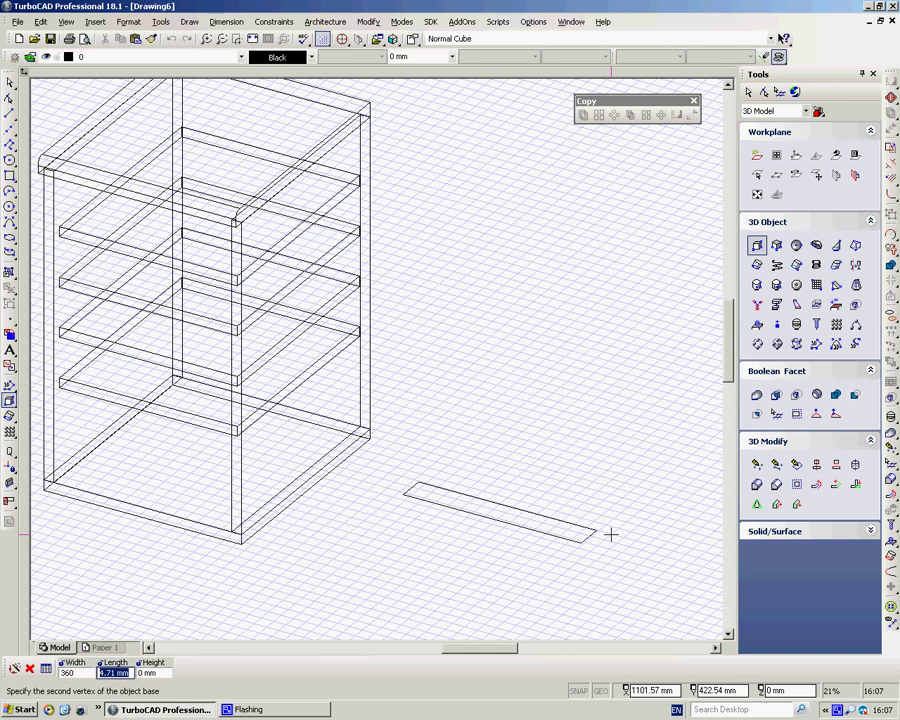
text(2)
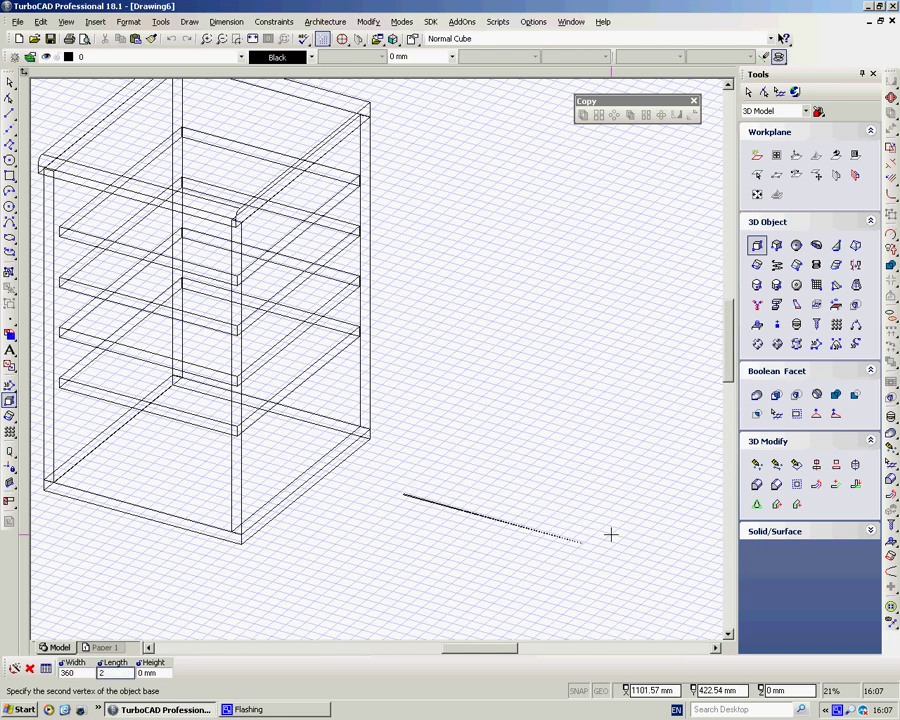
text(0)
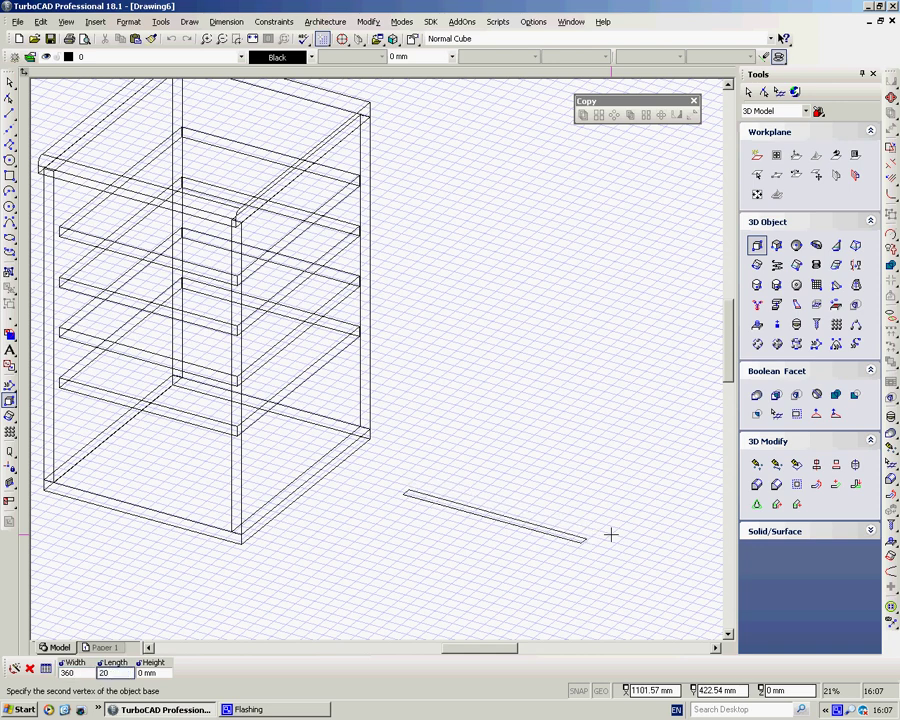
key(Tab)
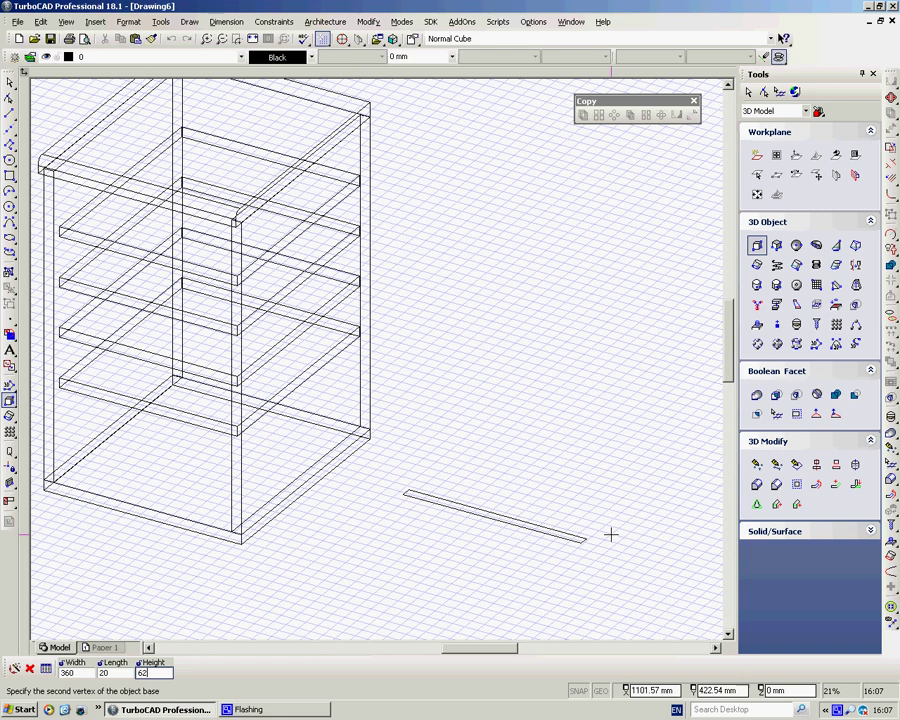
key(Return)
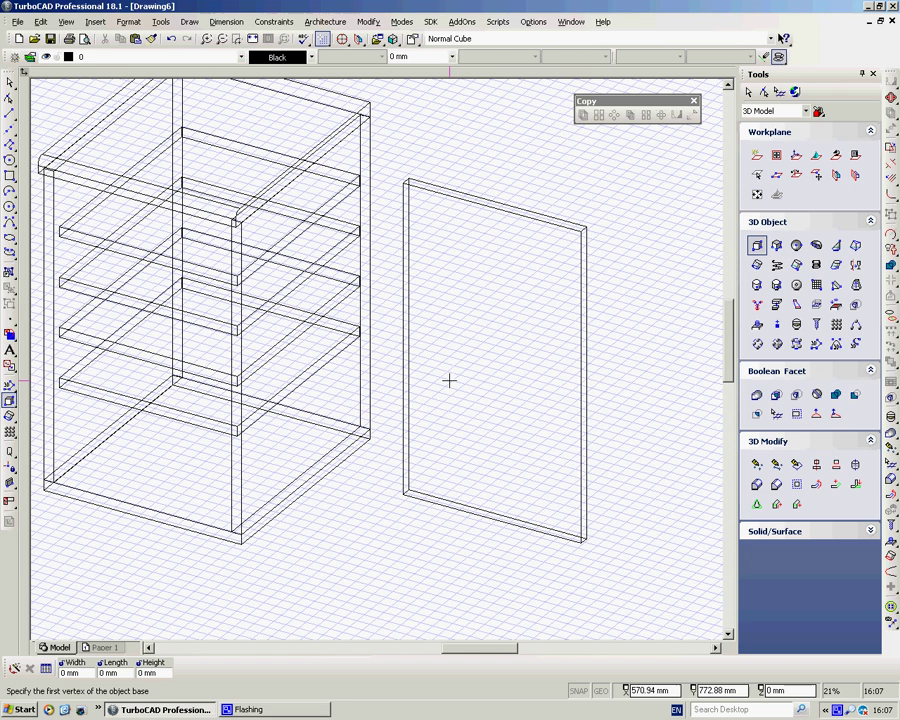
Step: Set the workplane on the door's face and draw a single line across the panel
click(836, 179)
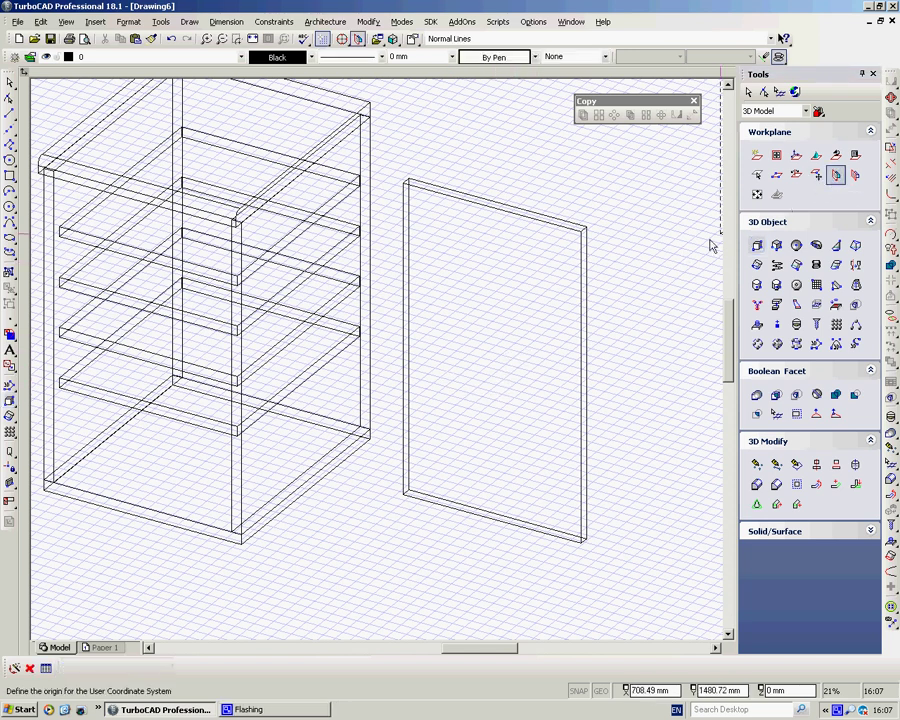
click(500, 385)
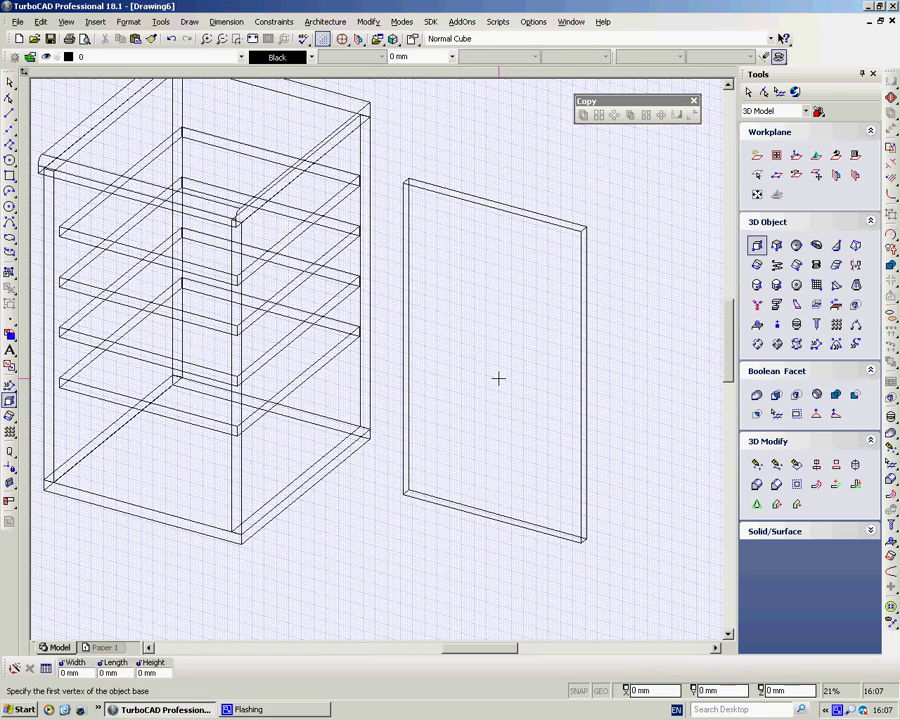
right_click(507, 347)
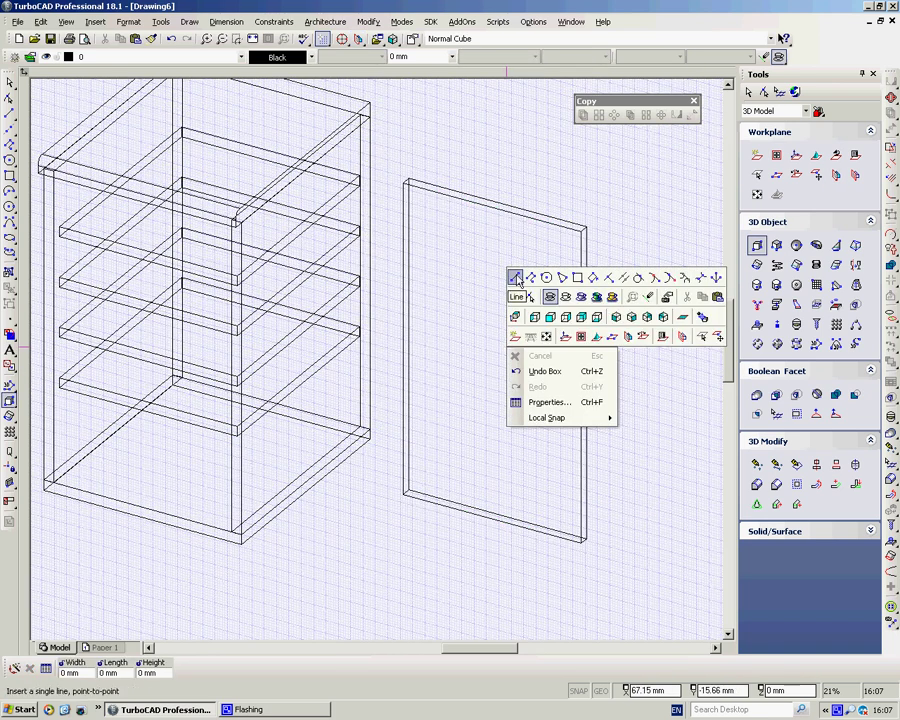
click(516, 279)
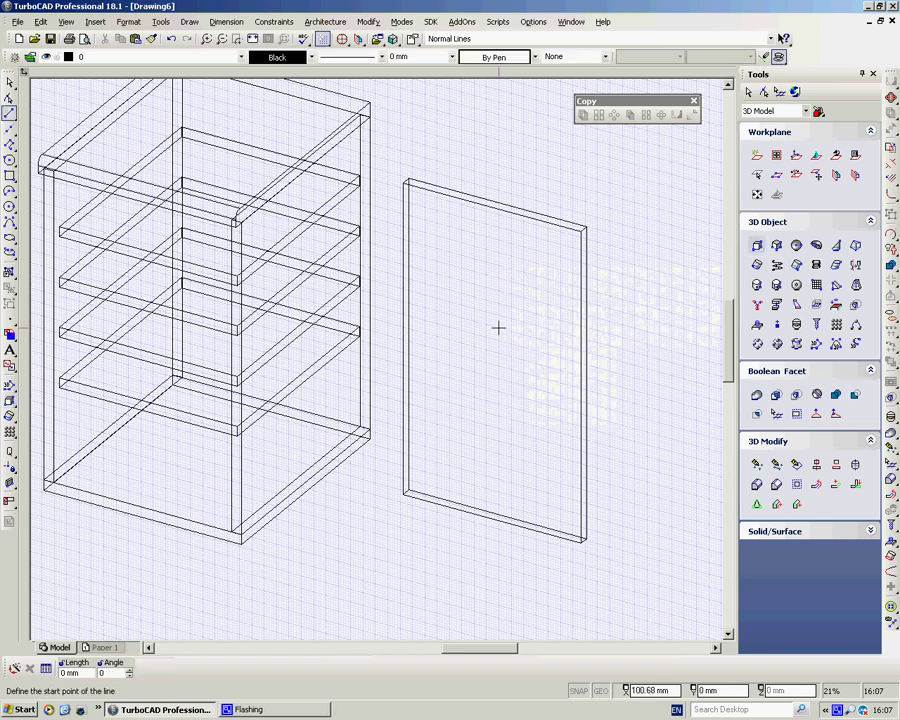
click(580, 379)
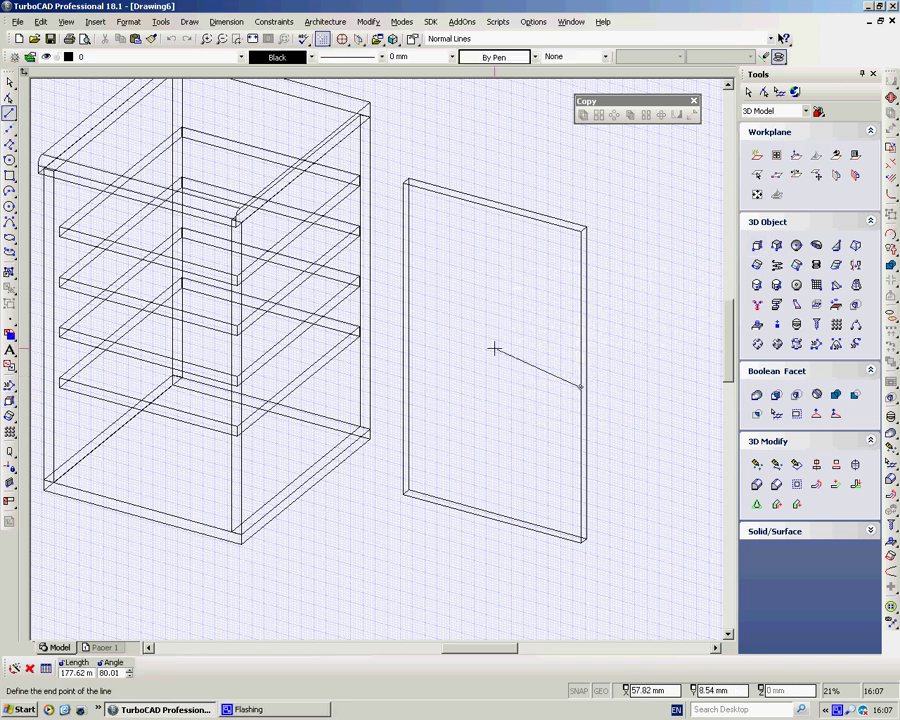
click(403, 342)
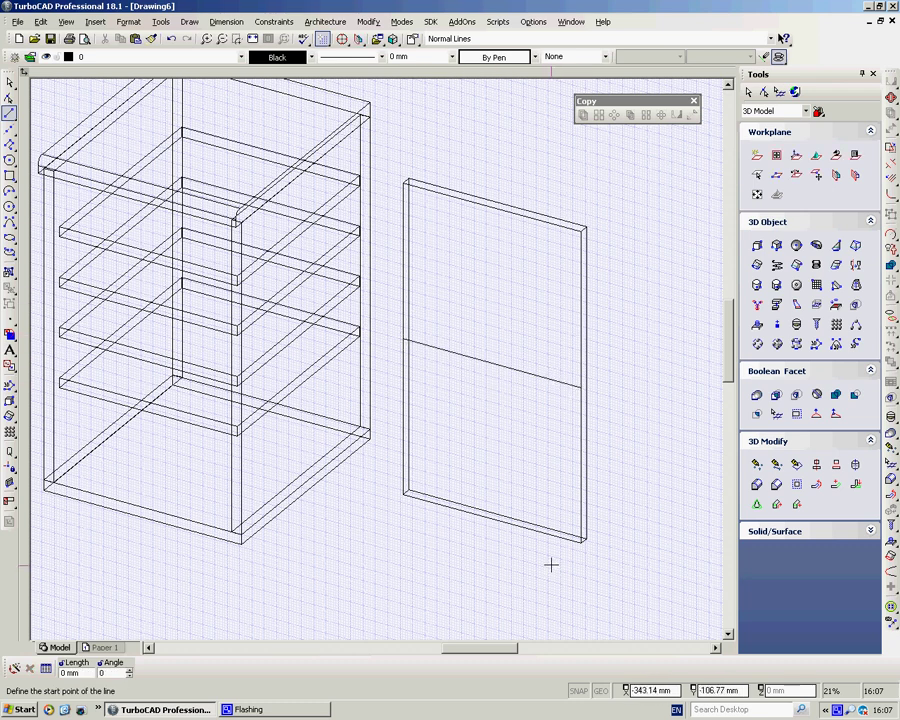
scroll(402, 347, up, 5)
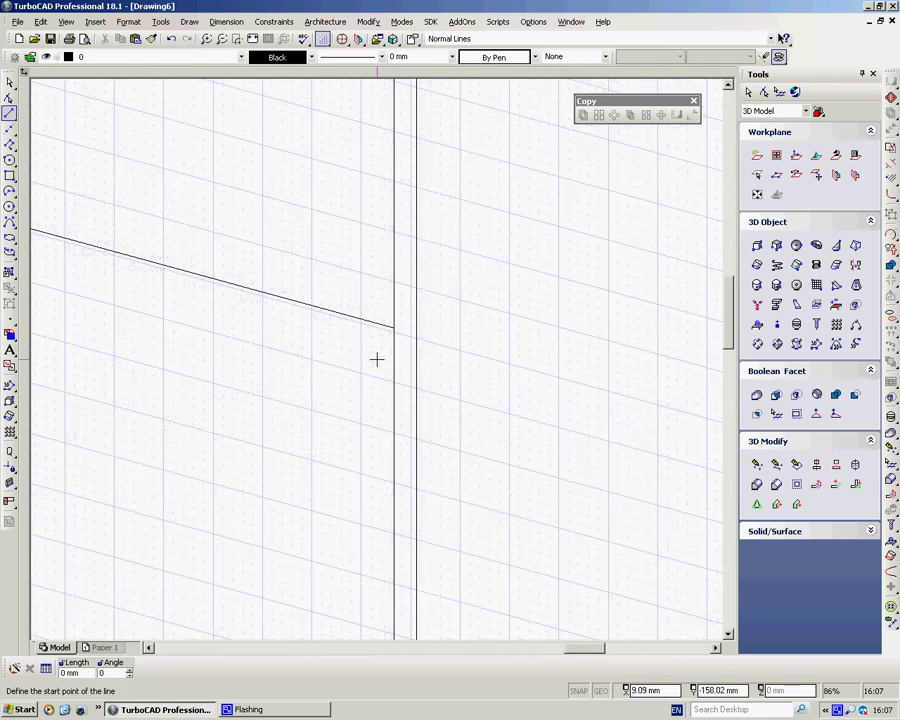
Step: Draw the first, smaller handle cylinder centred at the guide line's end
click(757, 285)
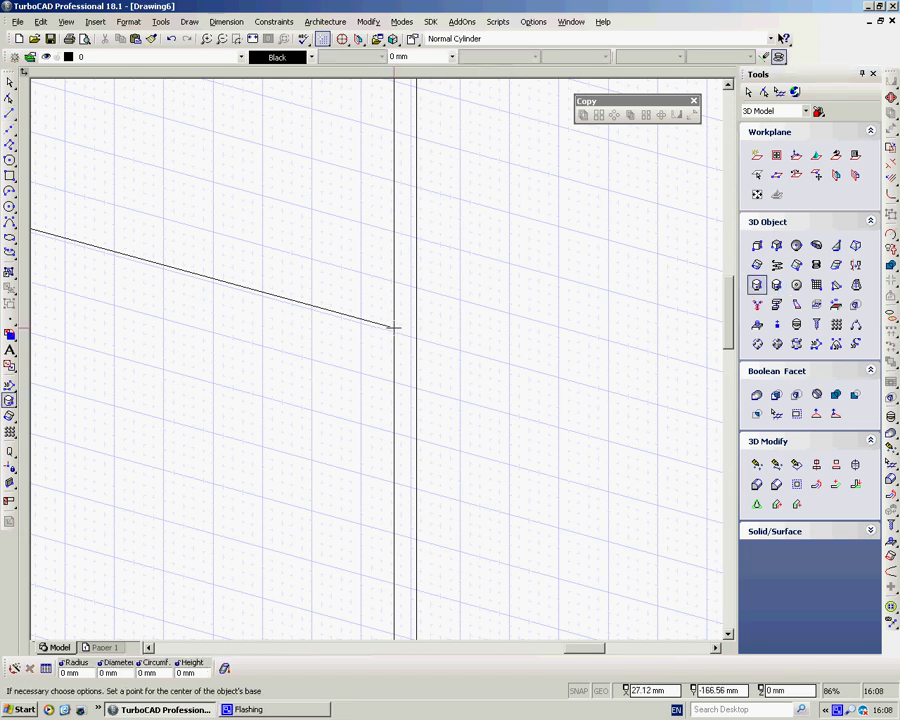
click(394, 327)
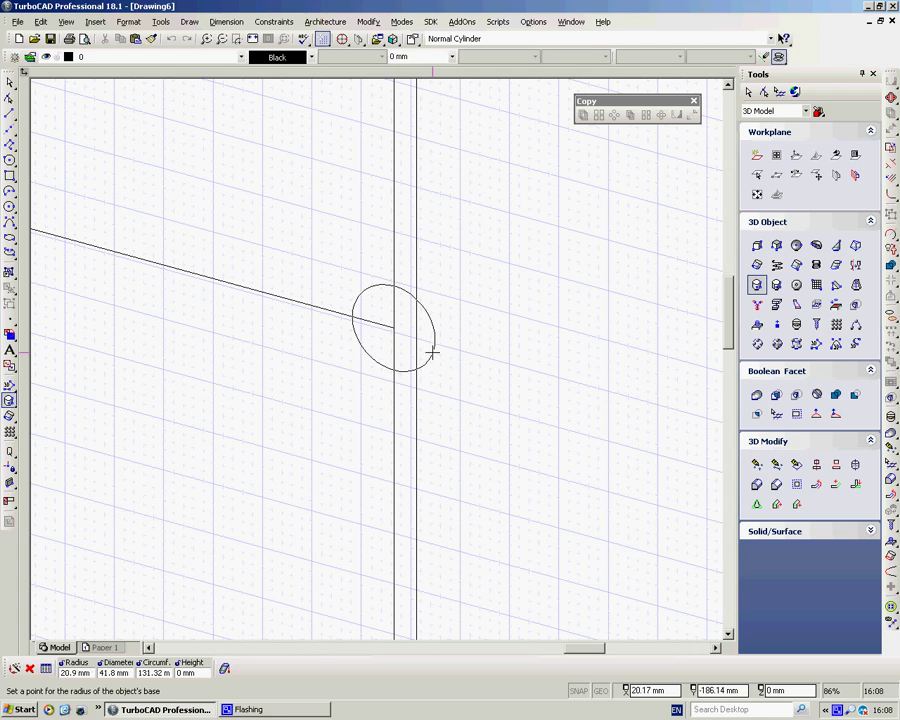
click(432, 352)
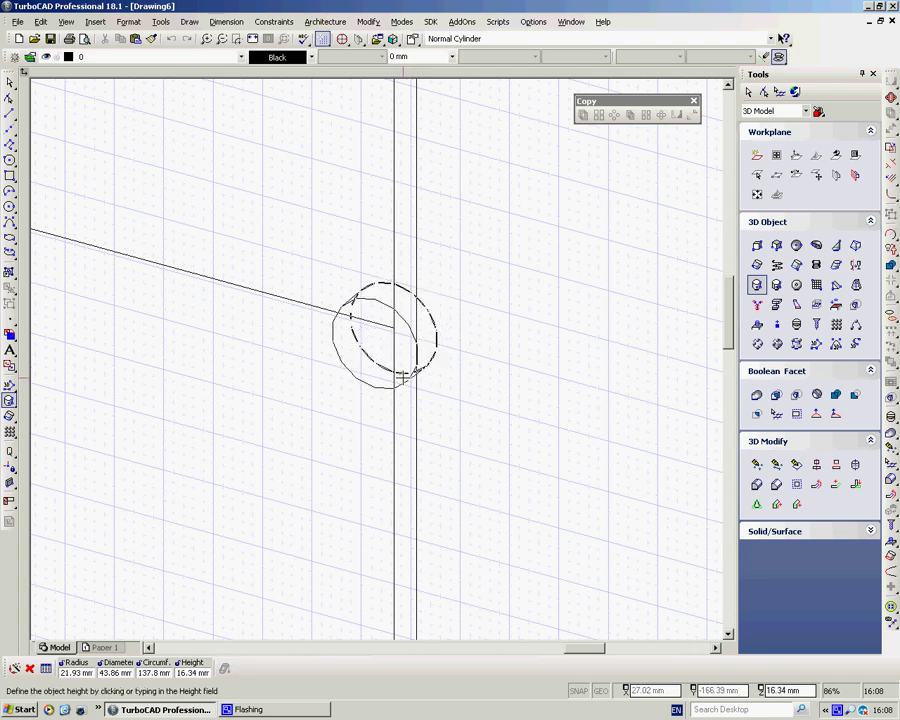
click(402, 376)
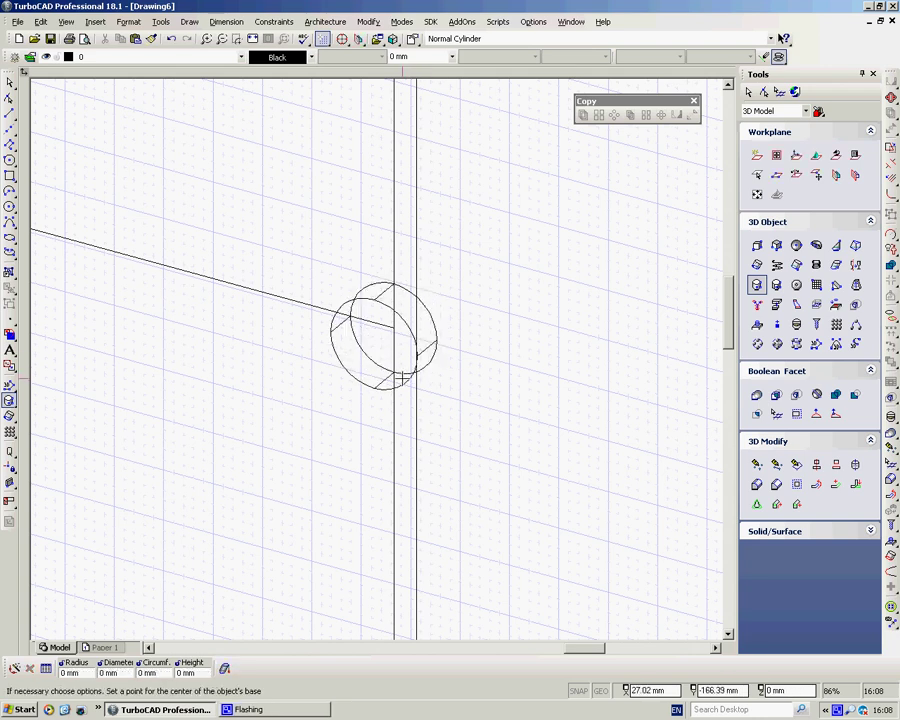
Step: Set the workplane on that cylinder's face and stack a 30.47 mm-radius cylinder on it
click(816, 174)
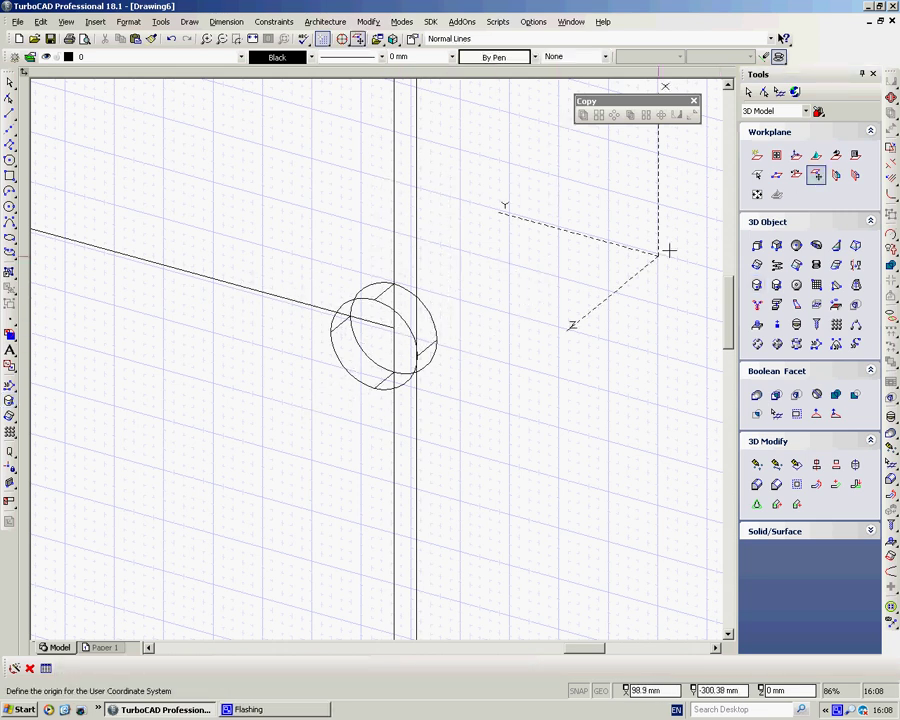
click(836, 174)
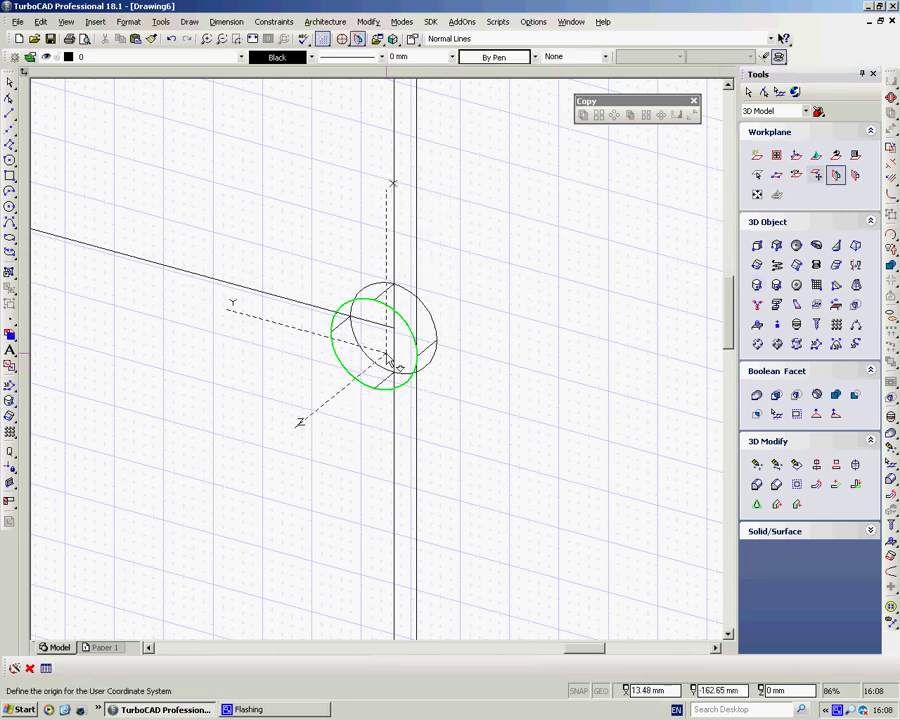
click(392, 352)
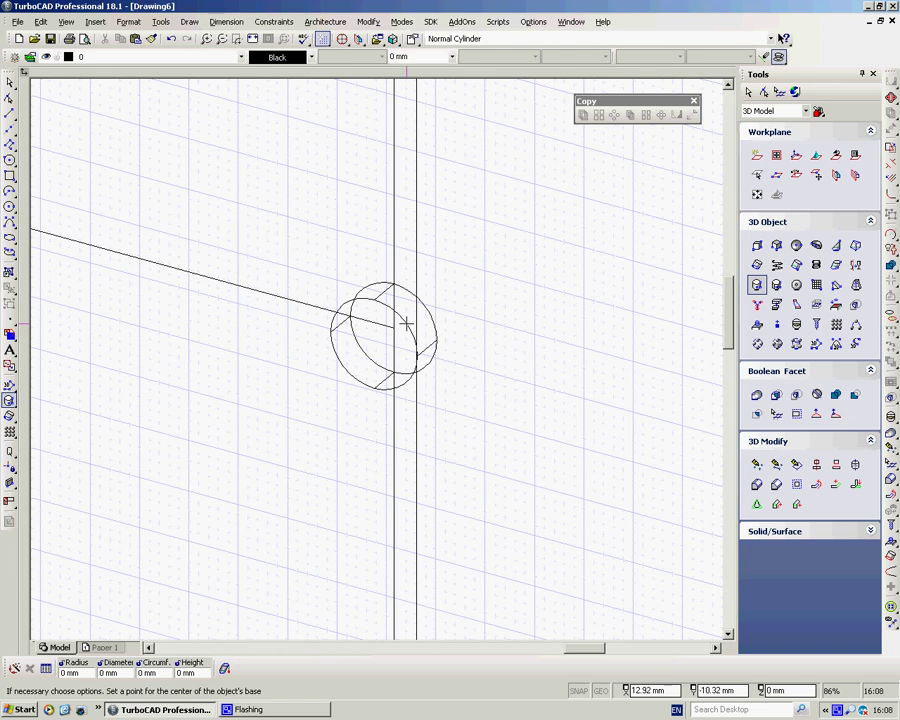
click(406, 322)
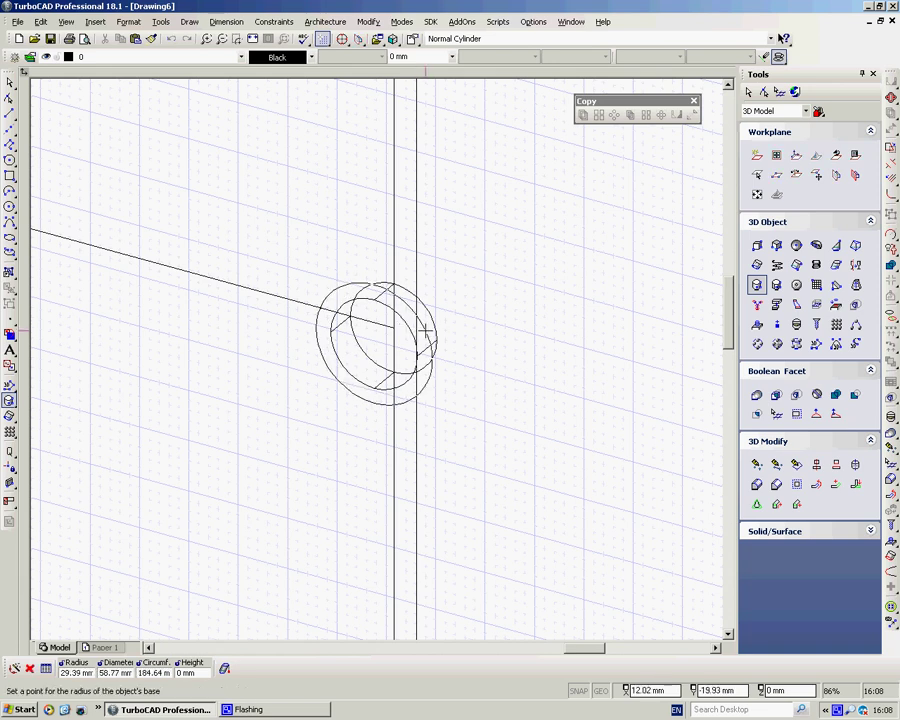
click(427, 330)
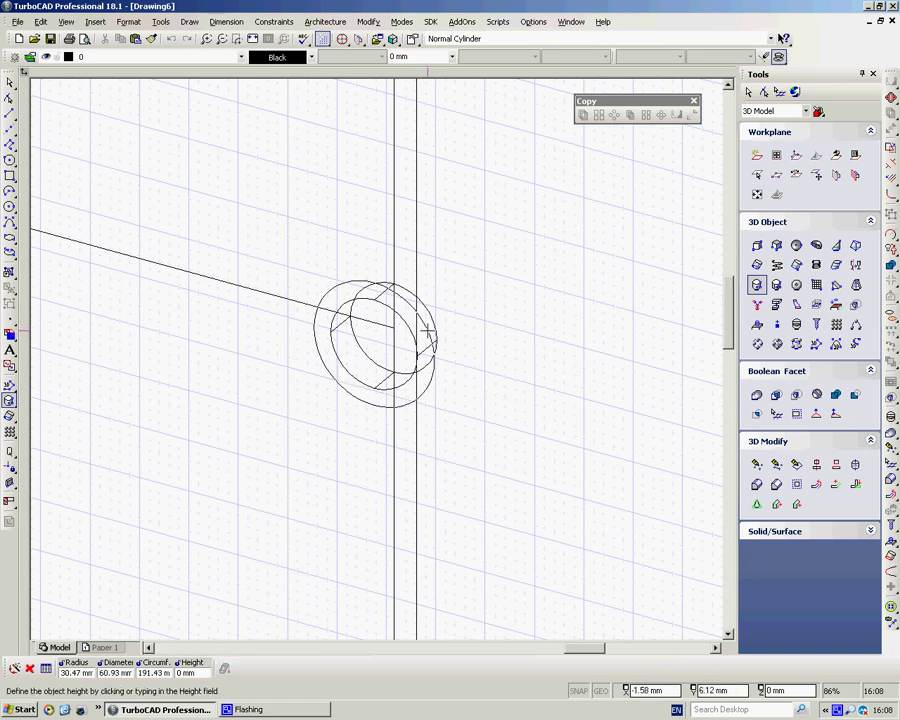
click(362, 378)
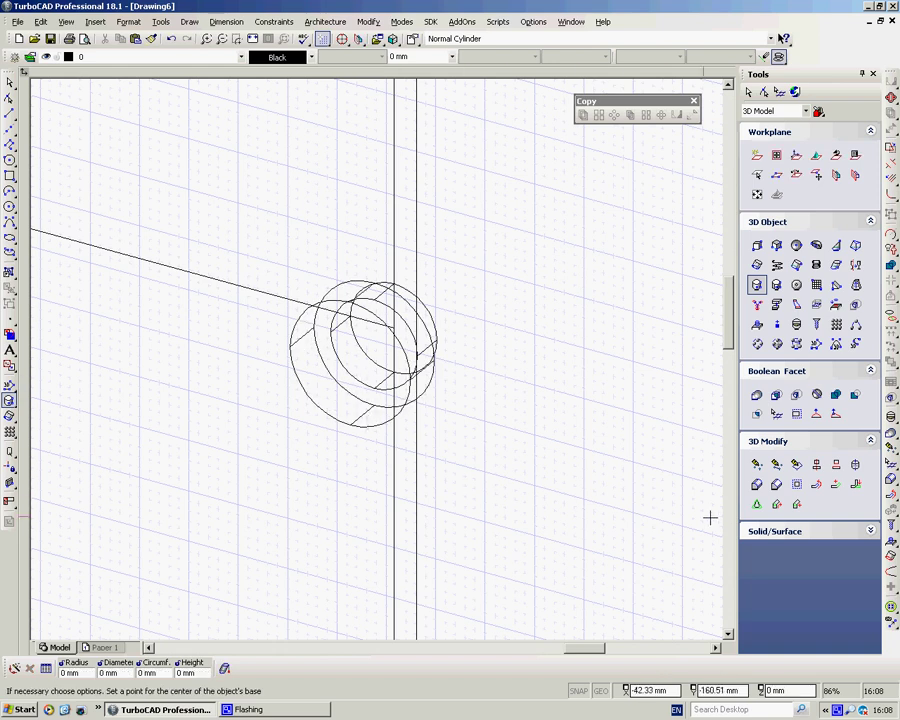
click(757, 485)
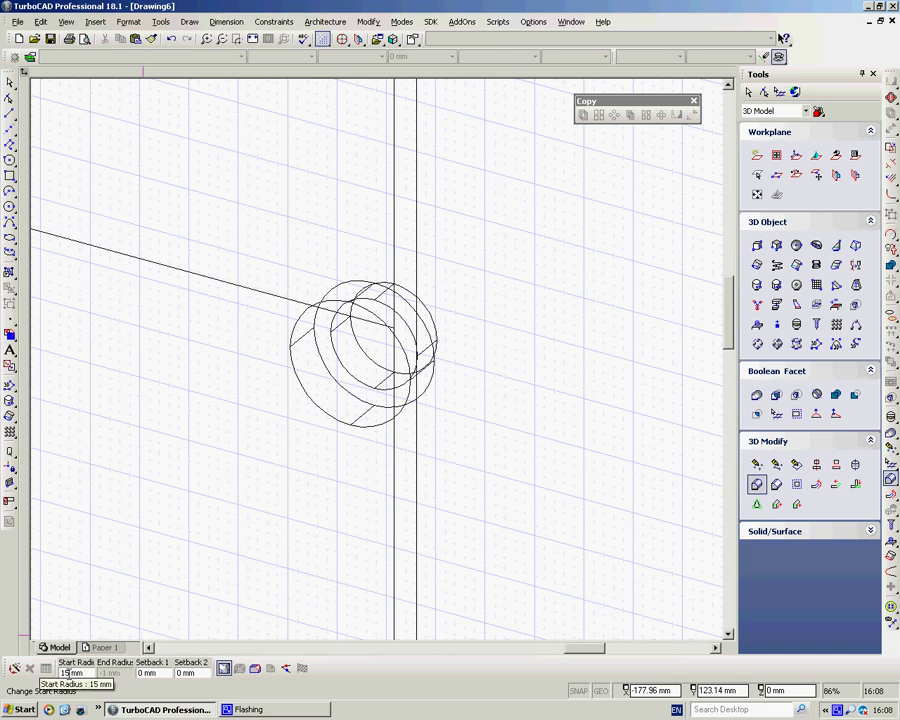
Step: Fillet the wider handle cylinder's outer circular edge with a 12 mm Start Radius
double_click(68, 673)
text(1)
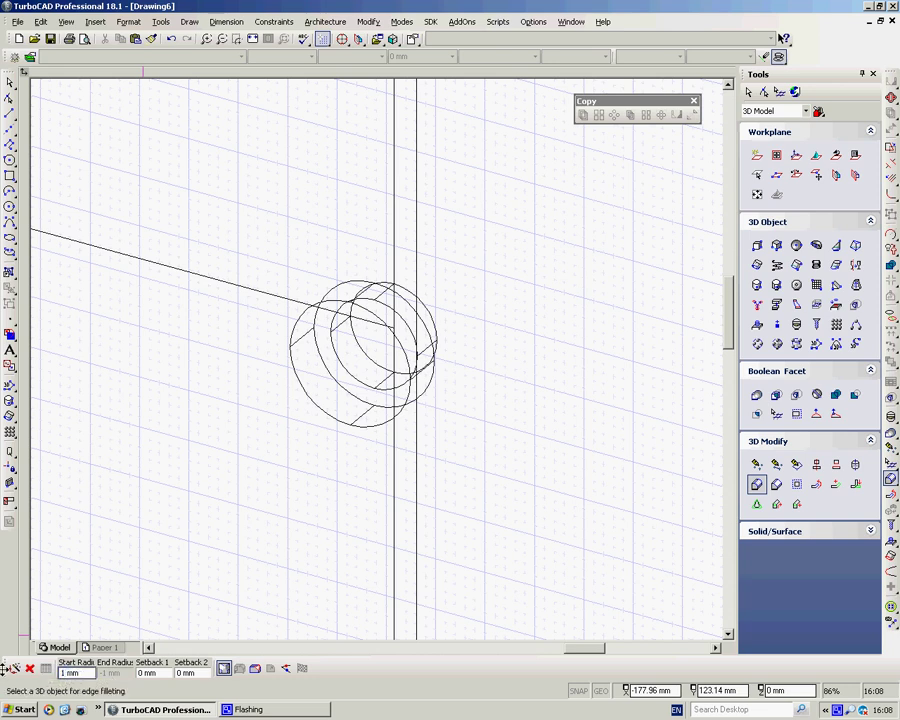
text(2)
click(340, 440)
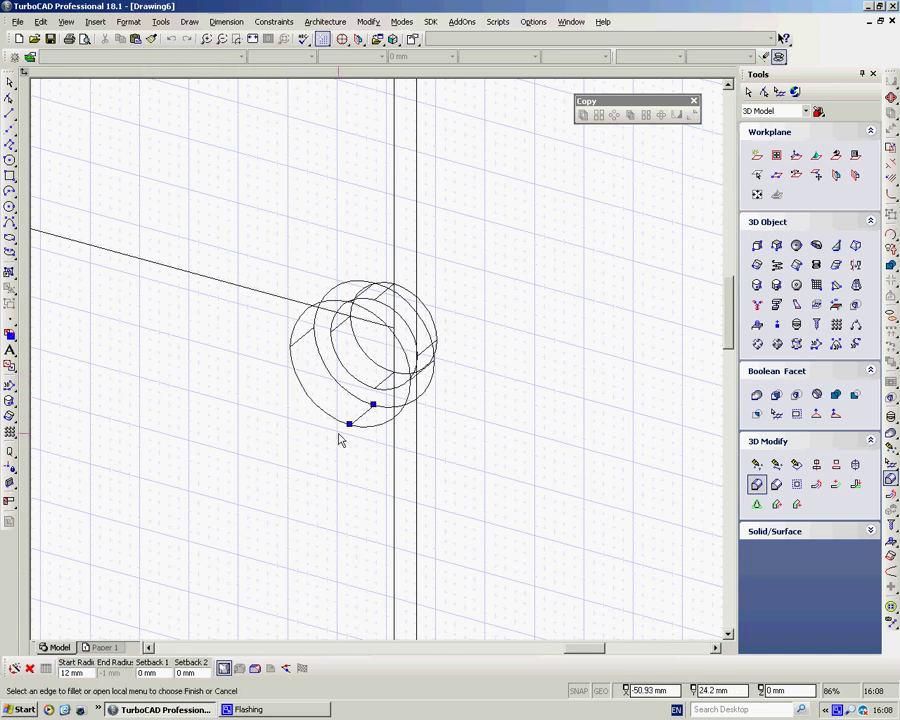
click(350, 427)
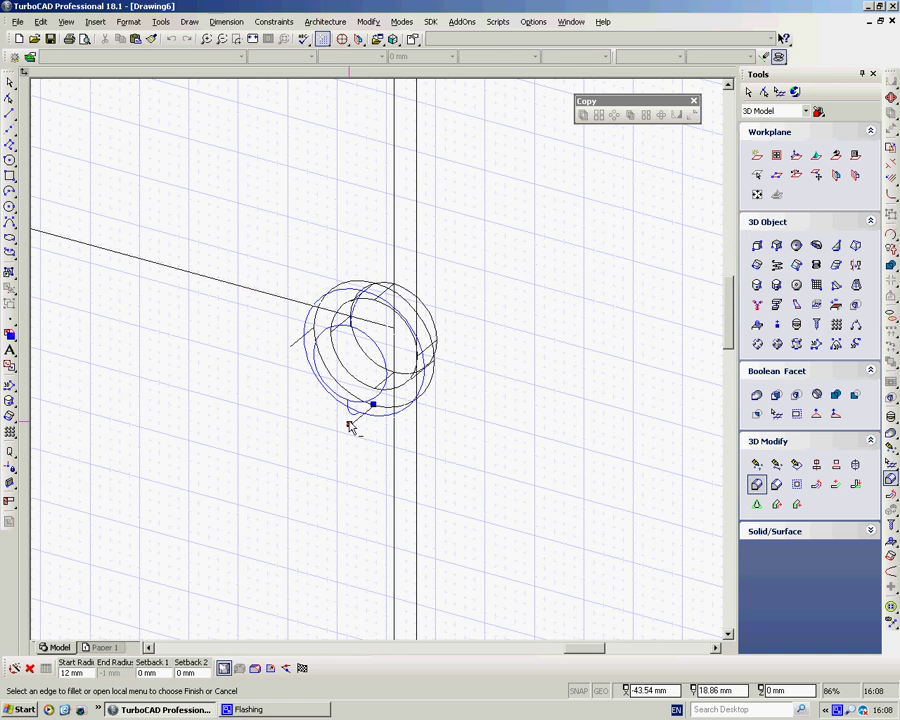
click(303, 668)
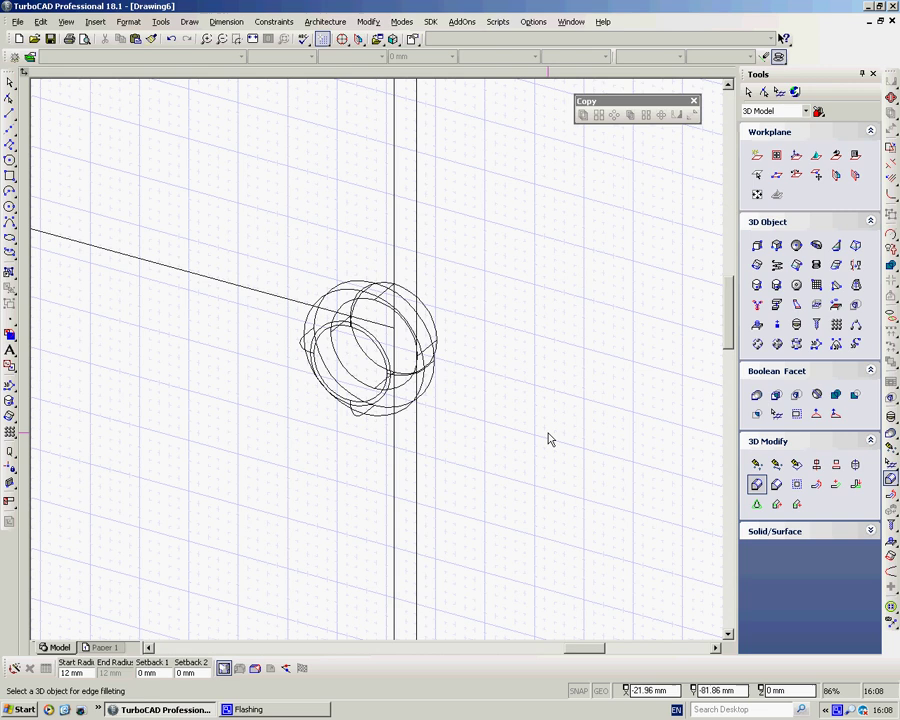
scroll(540, 438, right, 2)
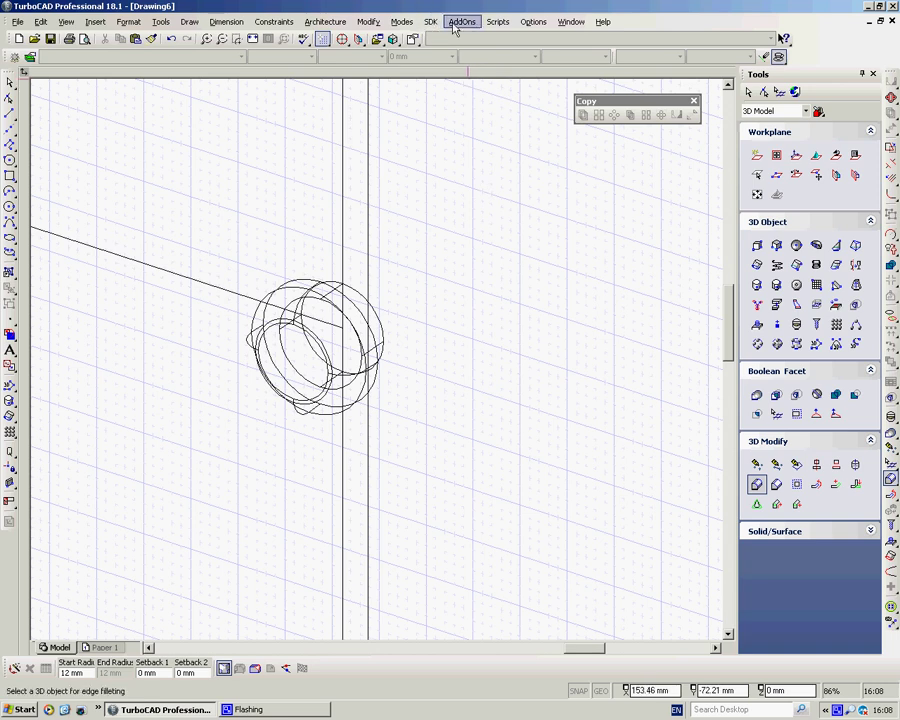
Step: Merge the two handle cylinders into one knob with 3D Add
click(369, 22)
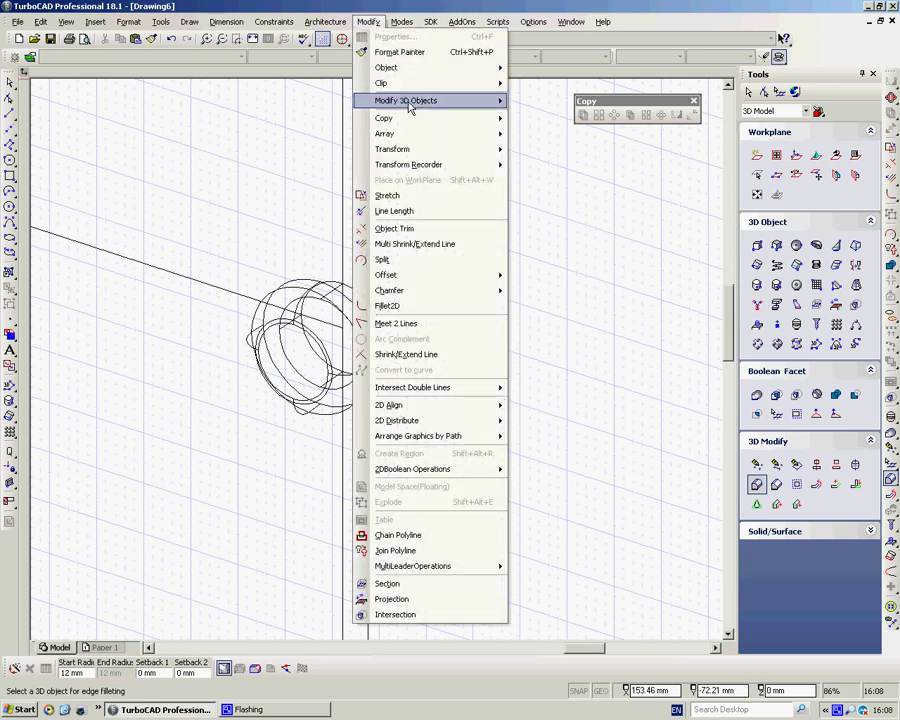
mouse_move(409, 104)
mouse_move(560, 120)
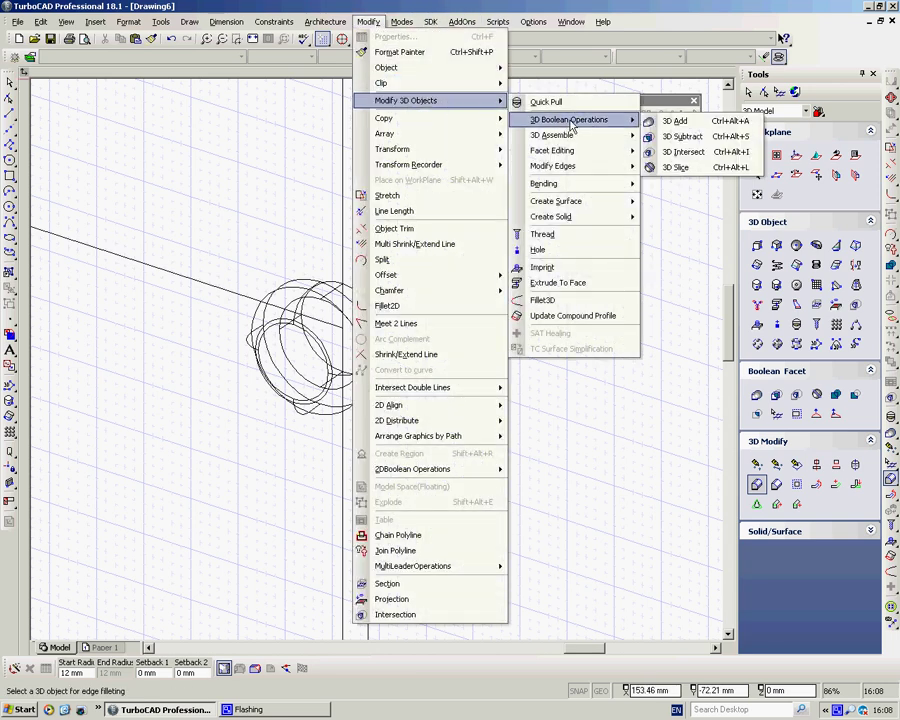
click(662, 121)
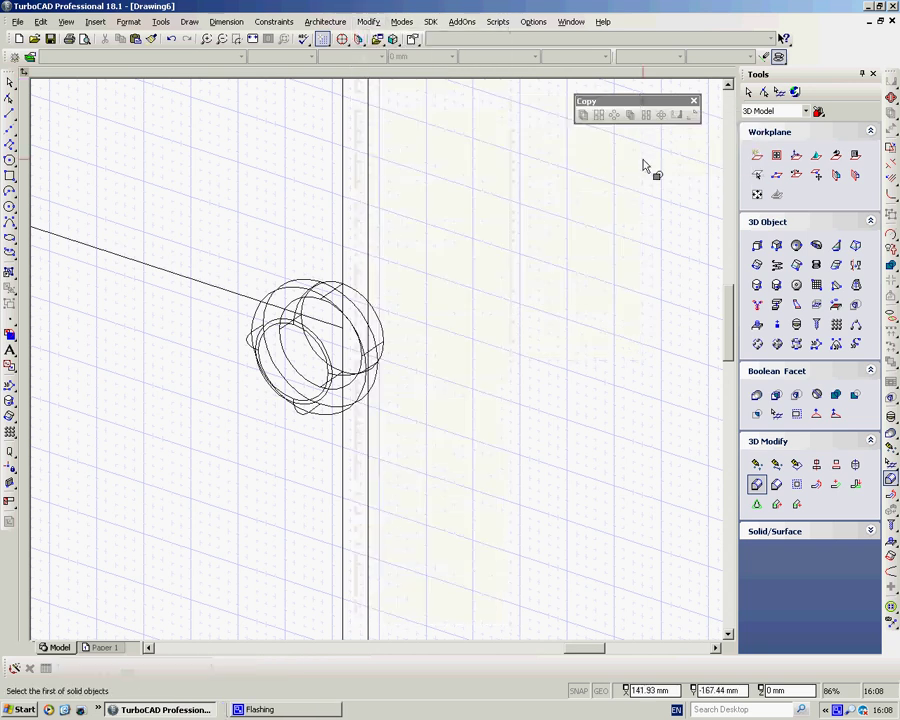
click(386, 342)
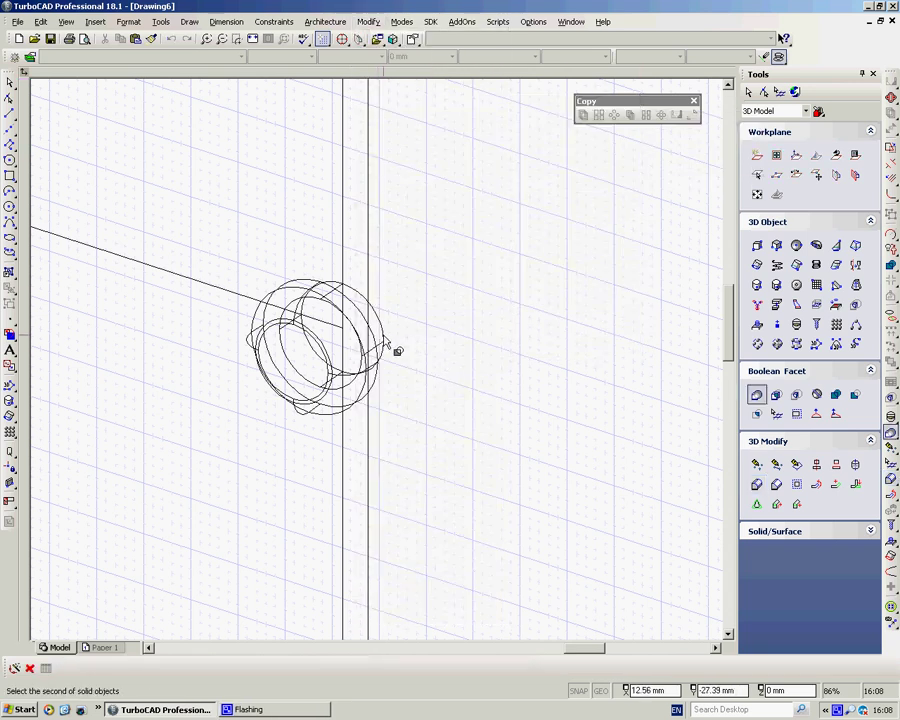
click(273, 352)
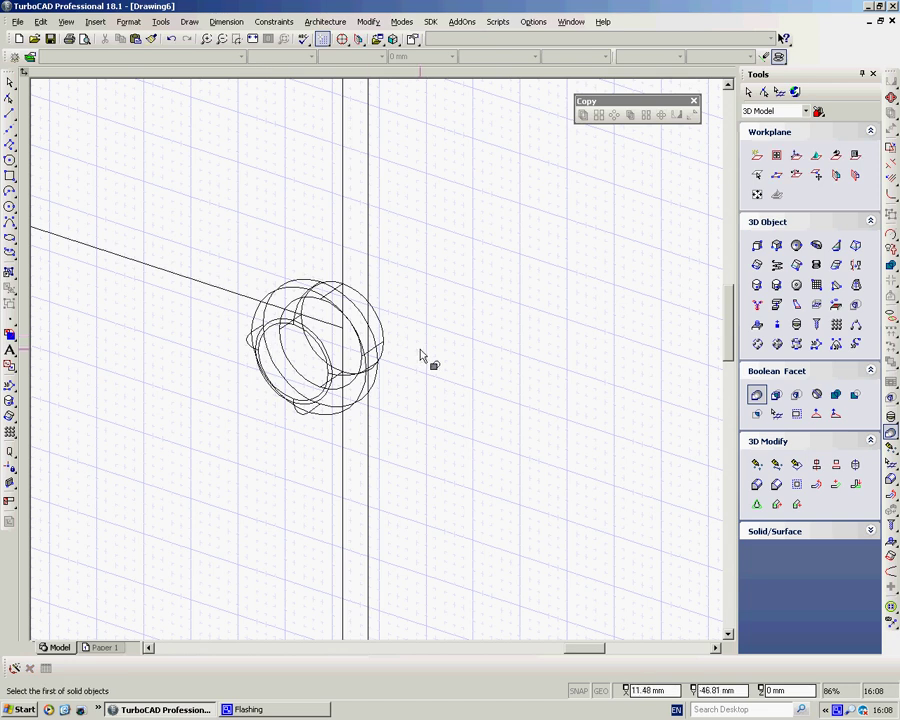
Step: Delete the guide line from the door, accepting the workplane change warning
key(Escape)
click(199, 284)
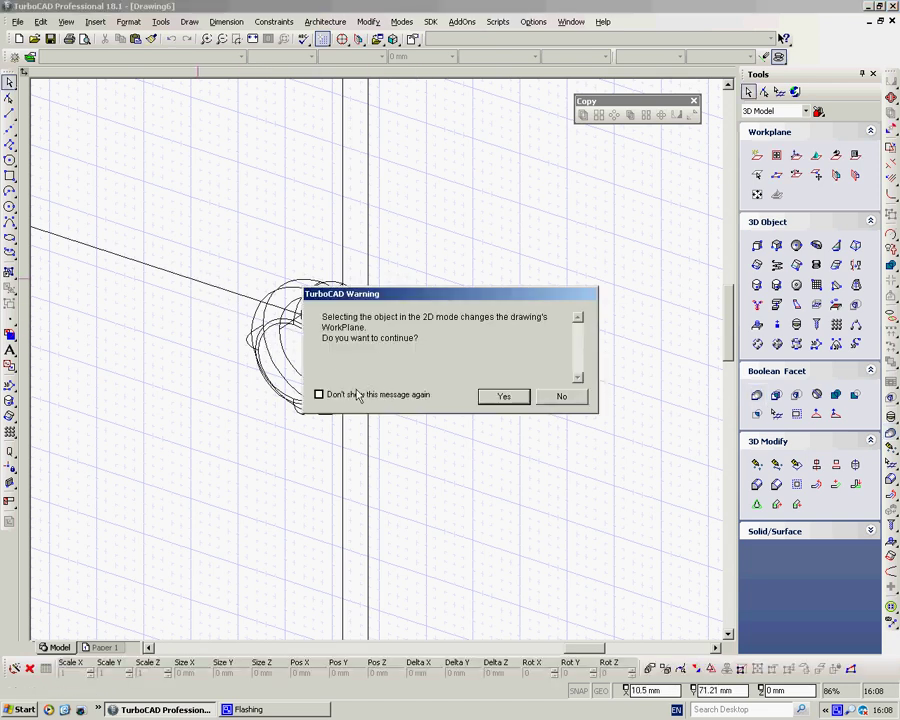
click(508, 395)
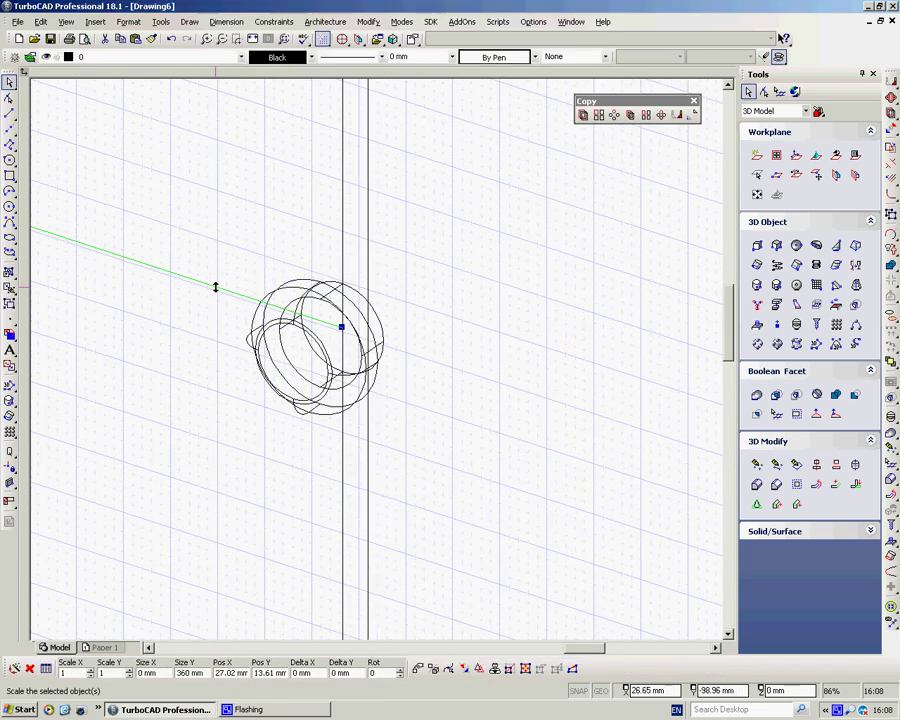
key(Delete)
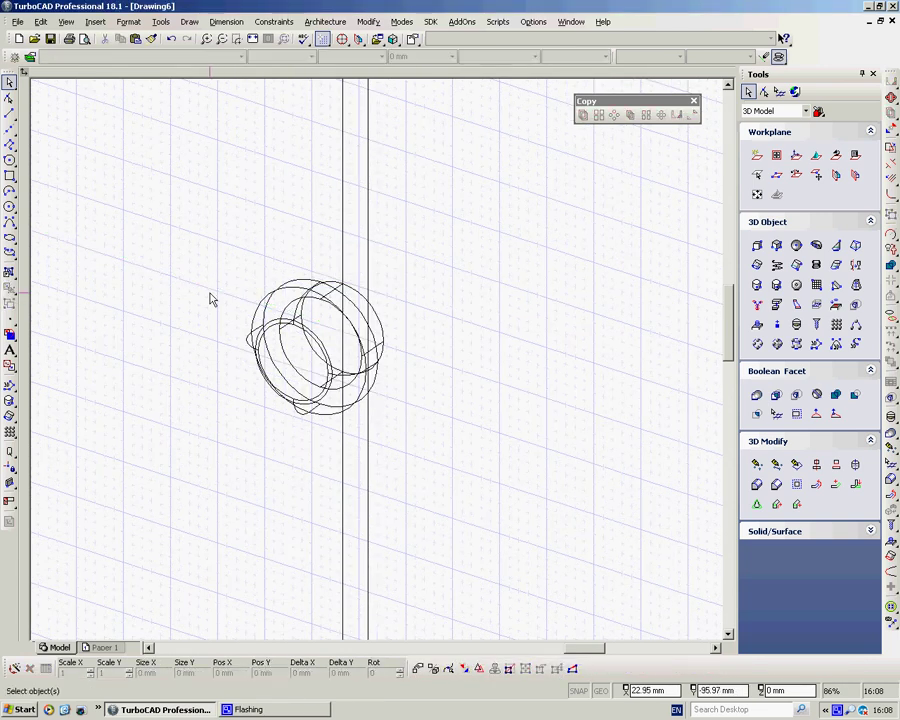
scroll(495, 409, down, 3)
scroll(495, 409, up, 2)
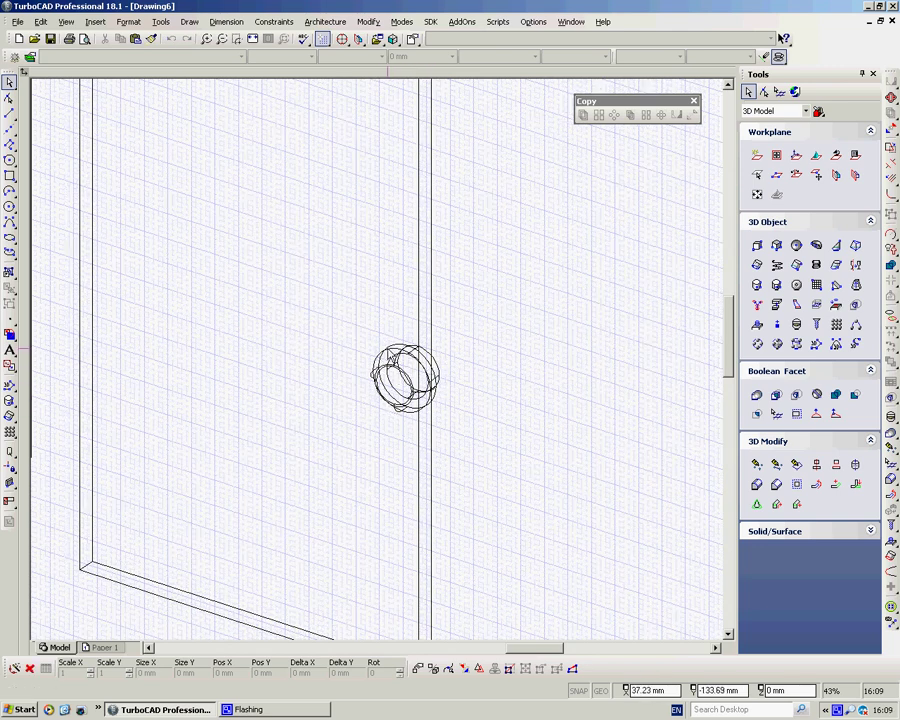
Step: Shift the merged knob by Delta X -70 mm so it sits mid-door
click(406, 376)
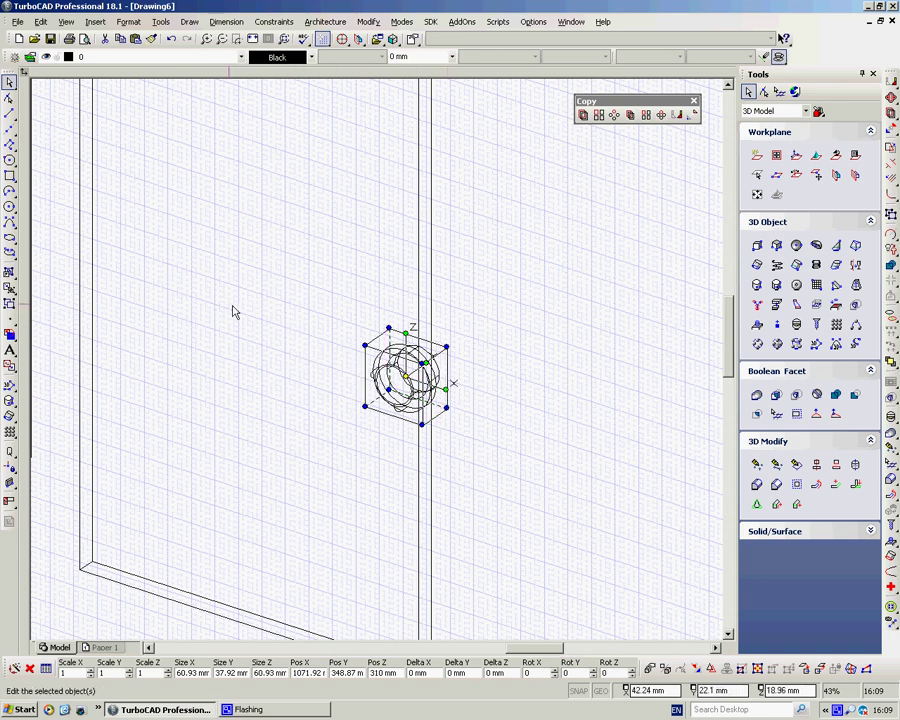
double_click(410, 673)
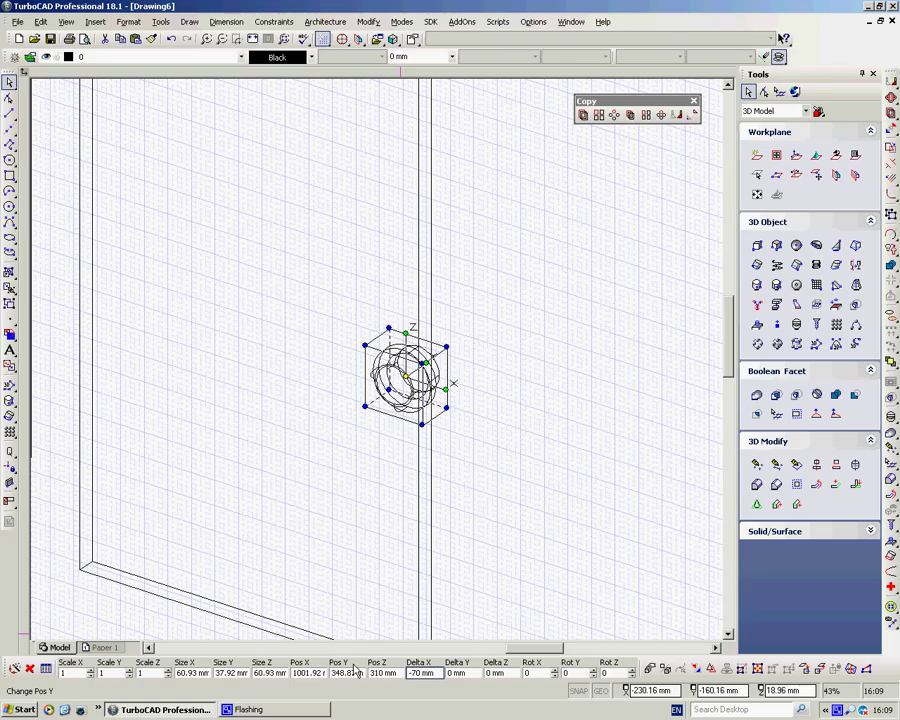
key(Return)
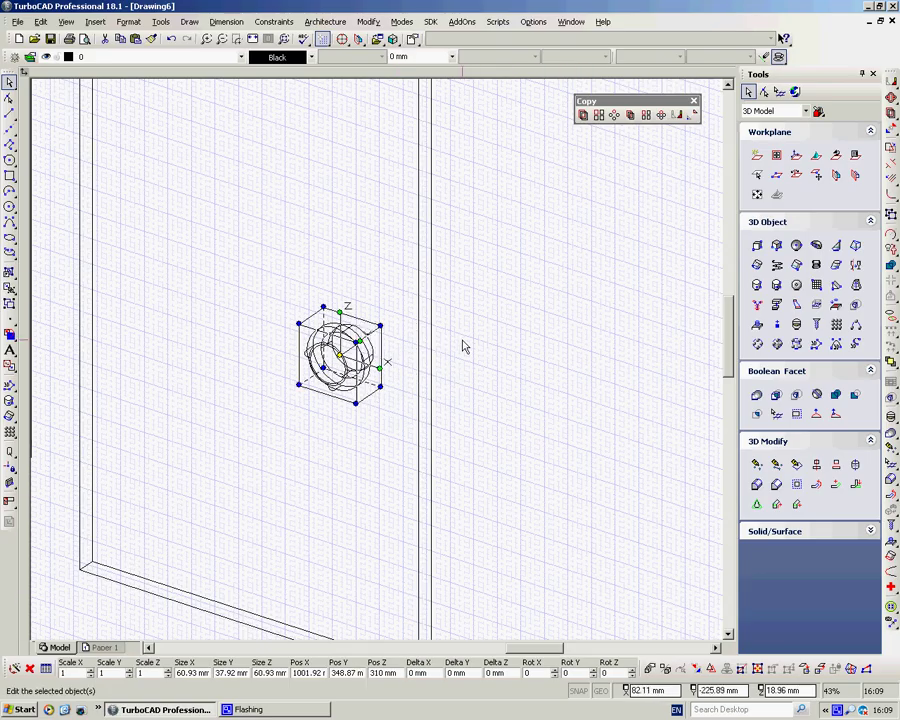
click(315, 404)
scroll(346, 390, up, 1)
scroll(346, 390, down, 5)
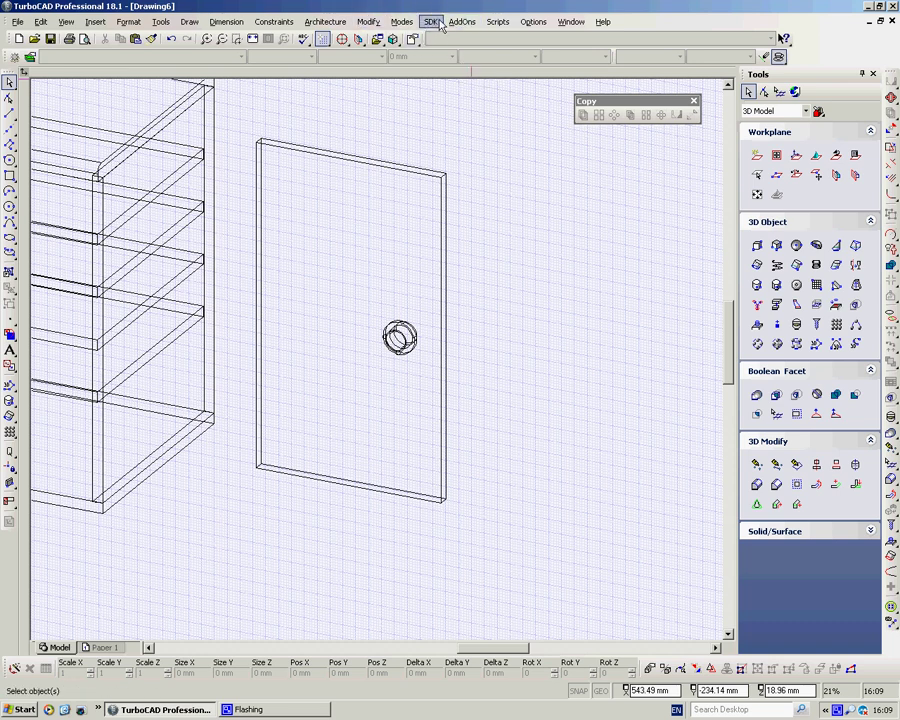
Step: Start 3D Add, picking the knob first and then the door
click(374, 24)
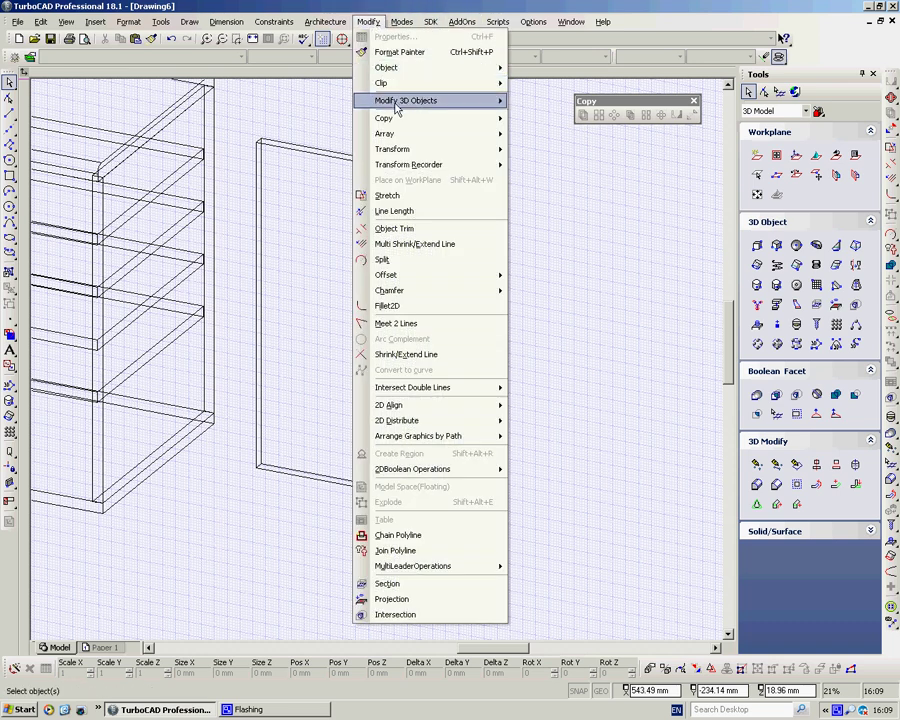
mouse_move(398, 104)
mouse_move(570, 119)
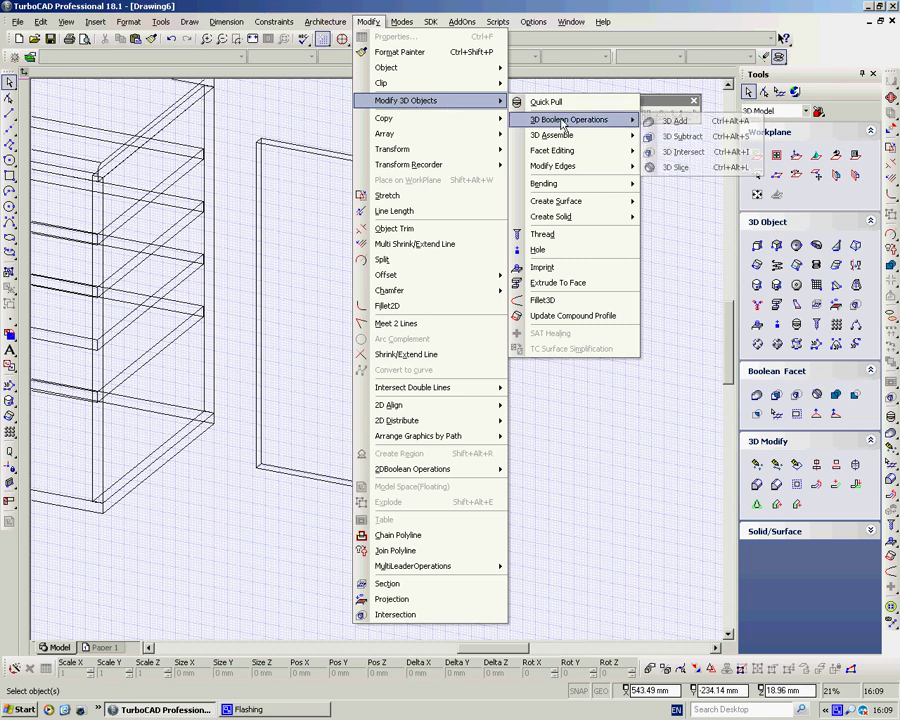
click(675, 122)
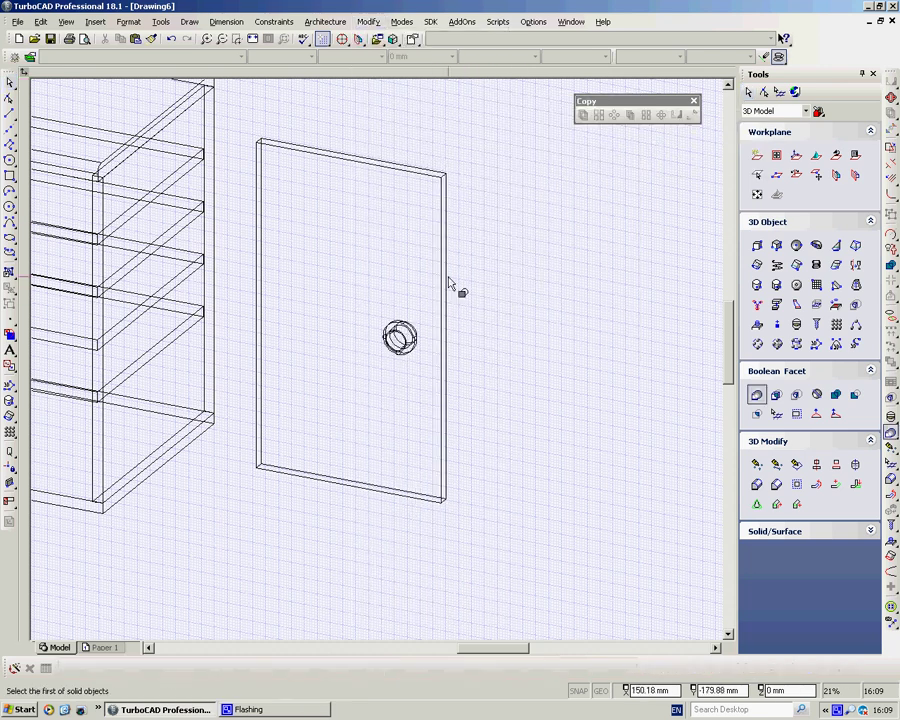
click(418, 340)
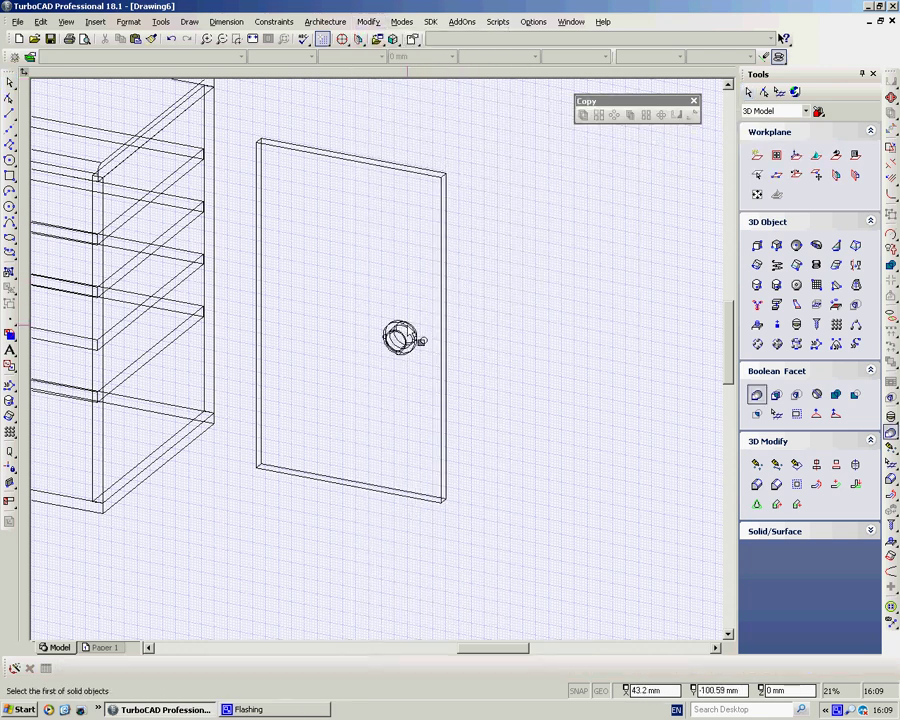
click(443, 314)
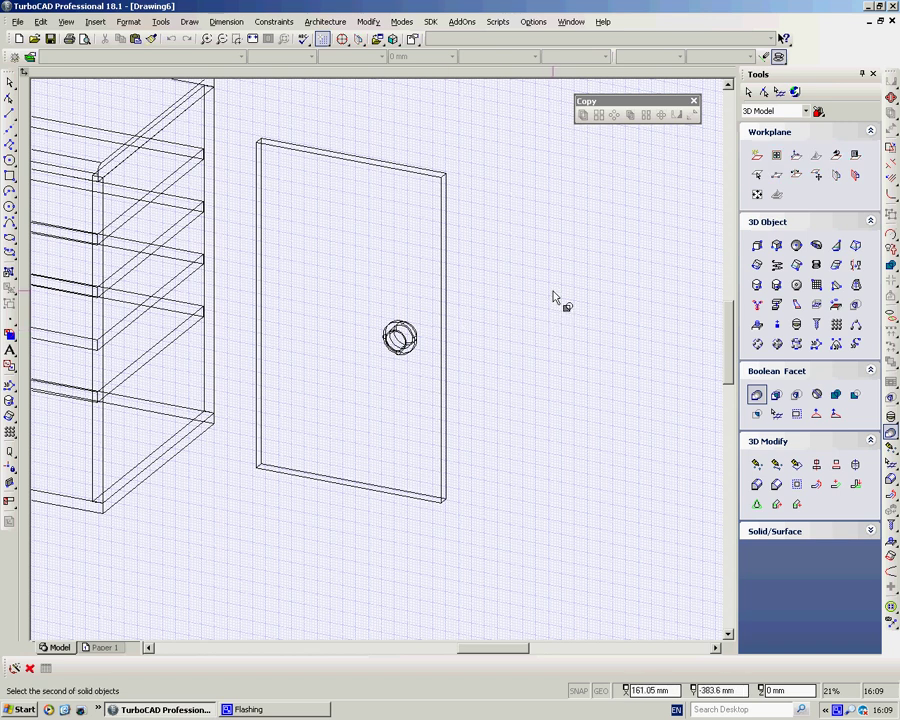
click(416, 190)
click(404, 174)
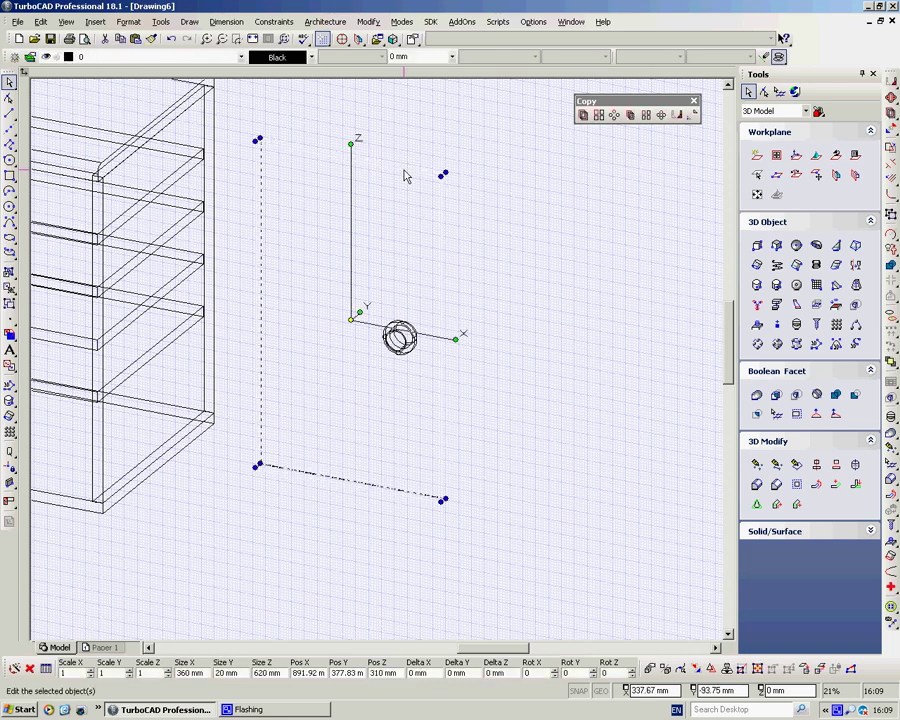
drag(350, 320, 470, 300)
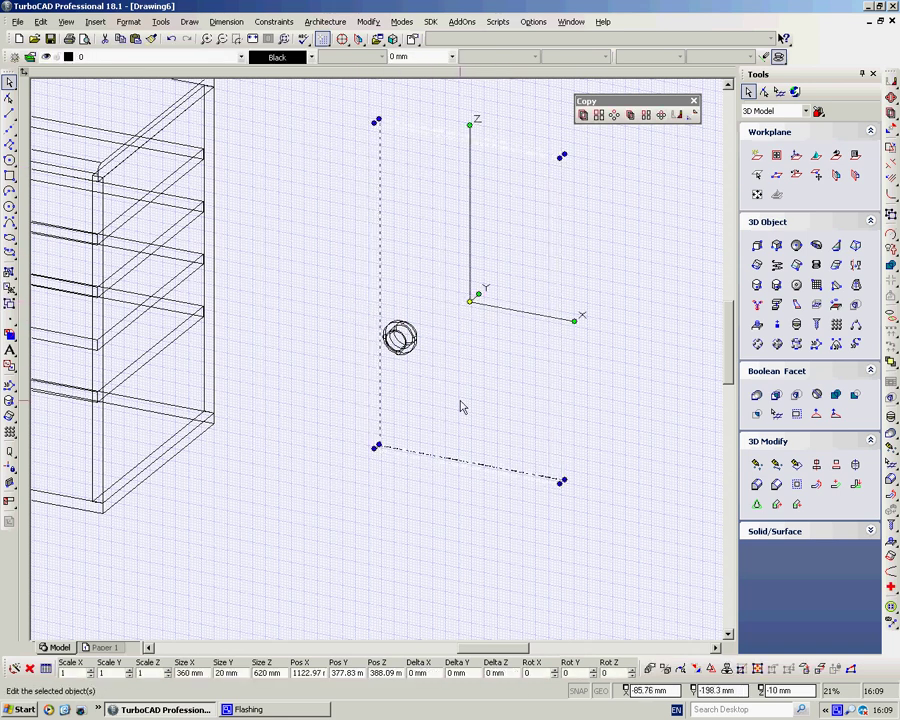
right_click(295, 362)
click(331, 383)
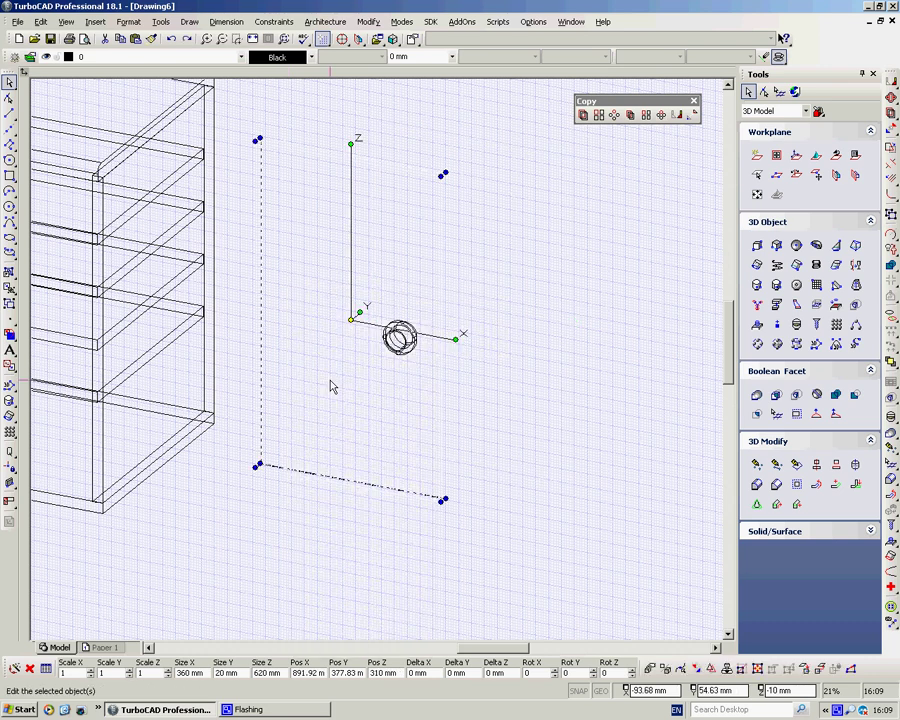
click(529, 323)
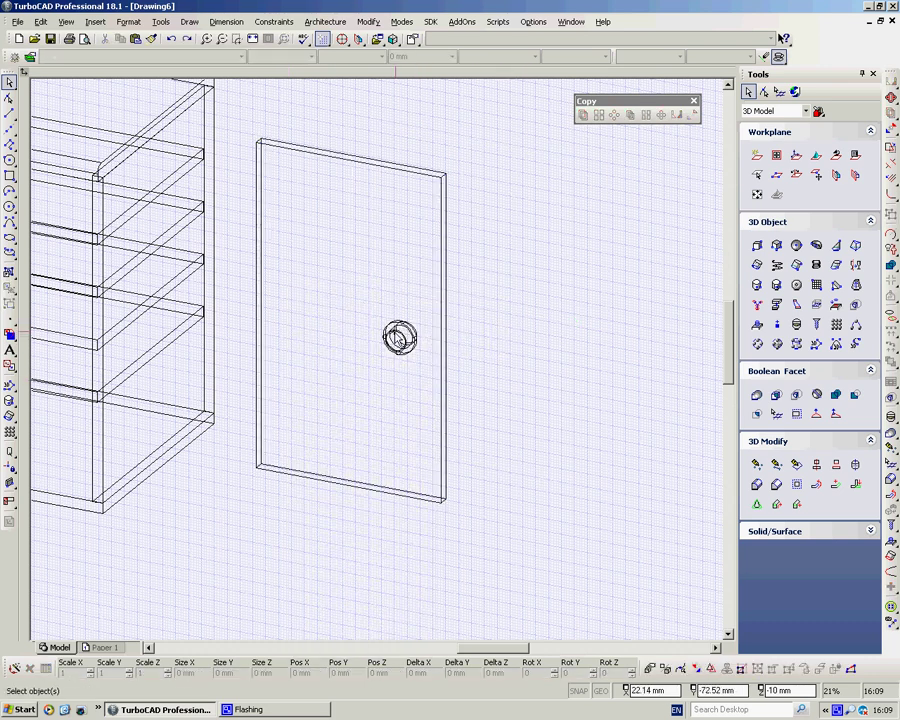
click(399, 338)
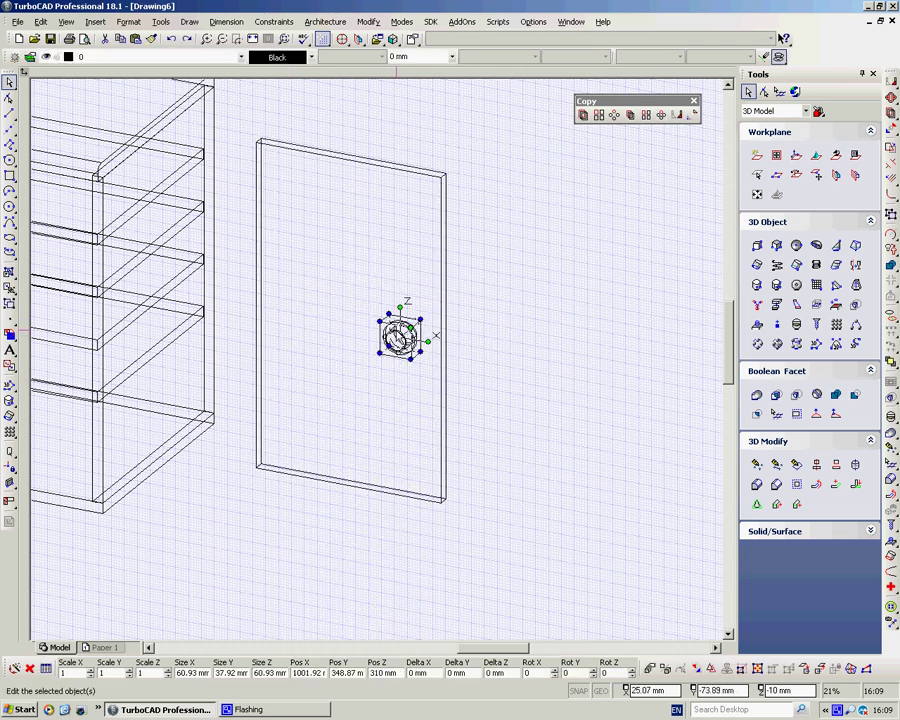
click(375, 167)
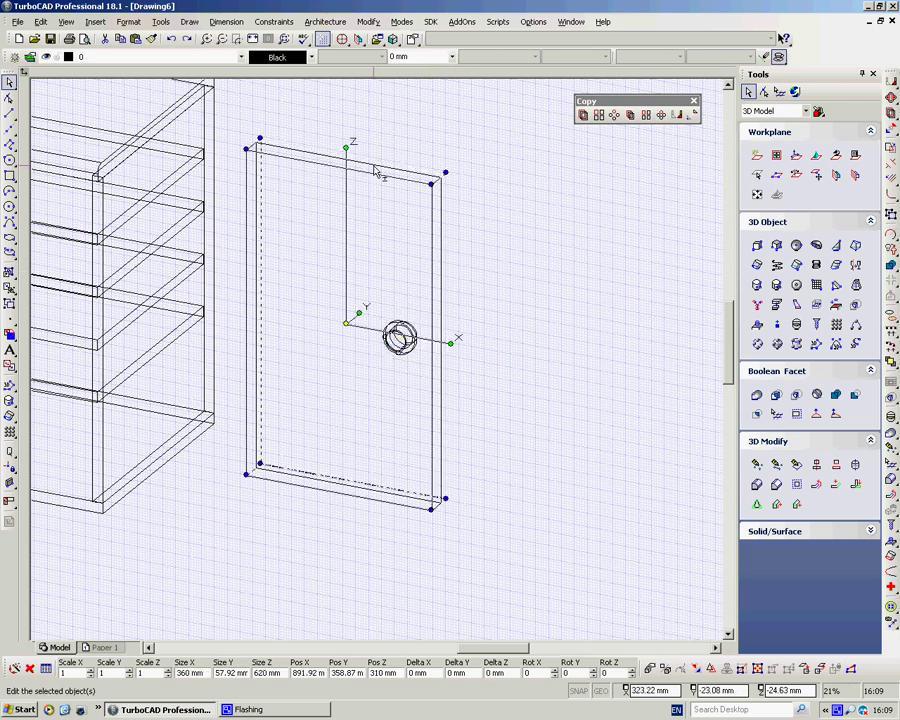
click(493, 126)
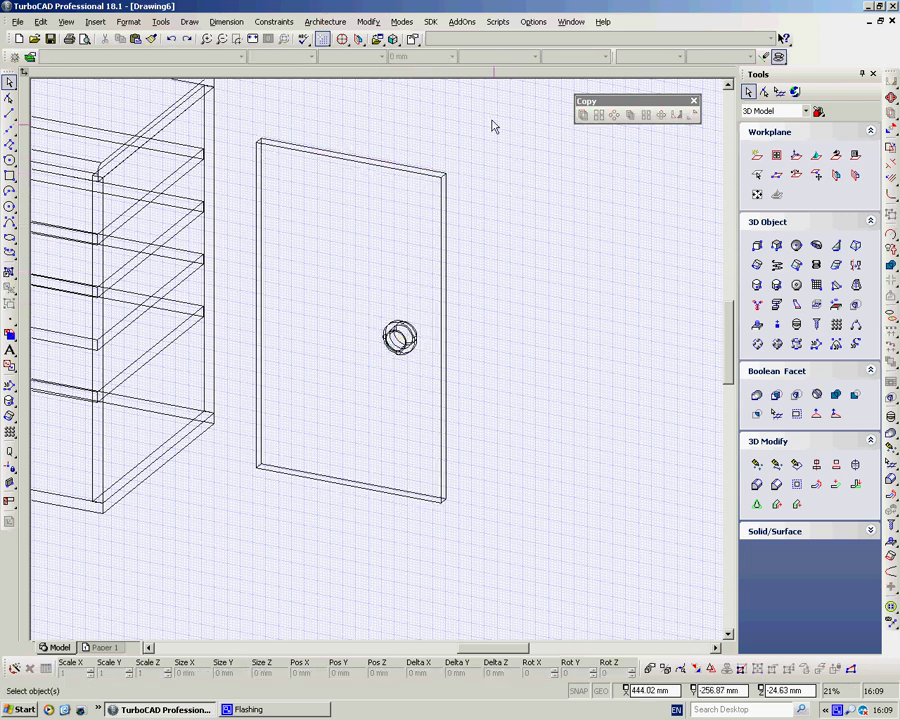
Step: Fuse the knob and the door into one solid with 3D Add
click(368, 22)
mouse_move(416, 102)
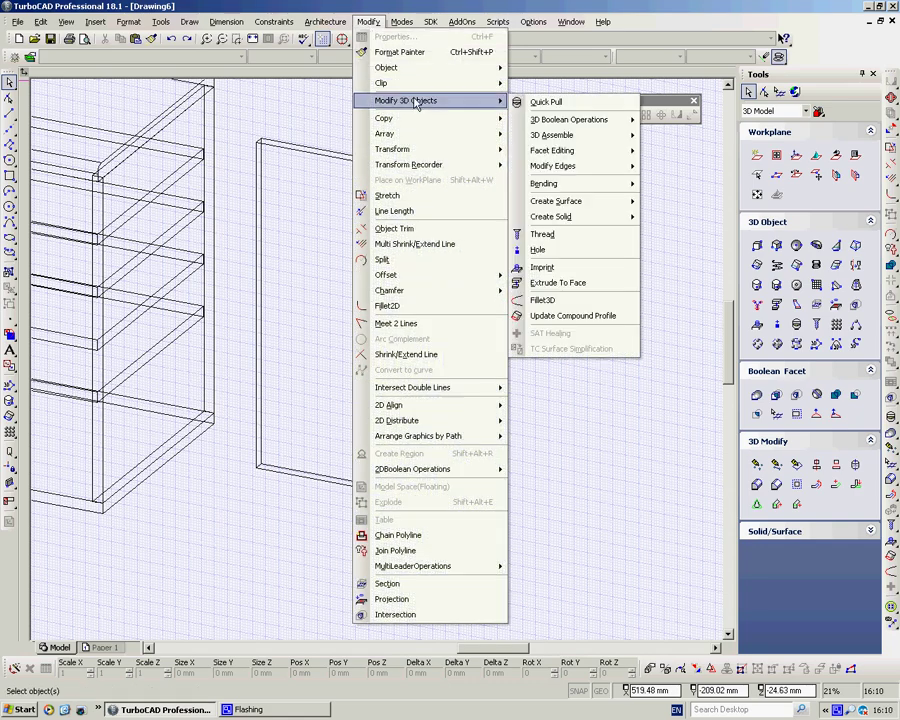
mouse_move(630, 120)
click(680, 121)
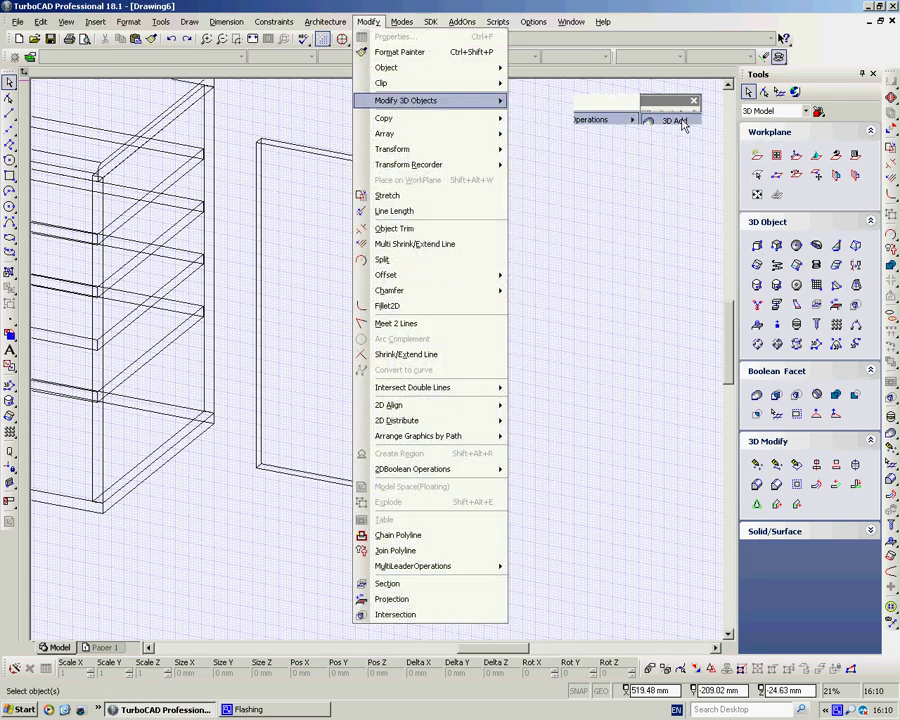
middle_drag(540, 310, 396, 420)
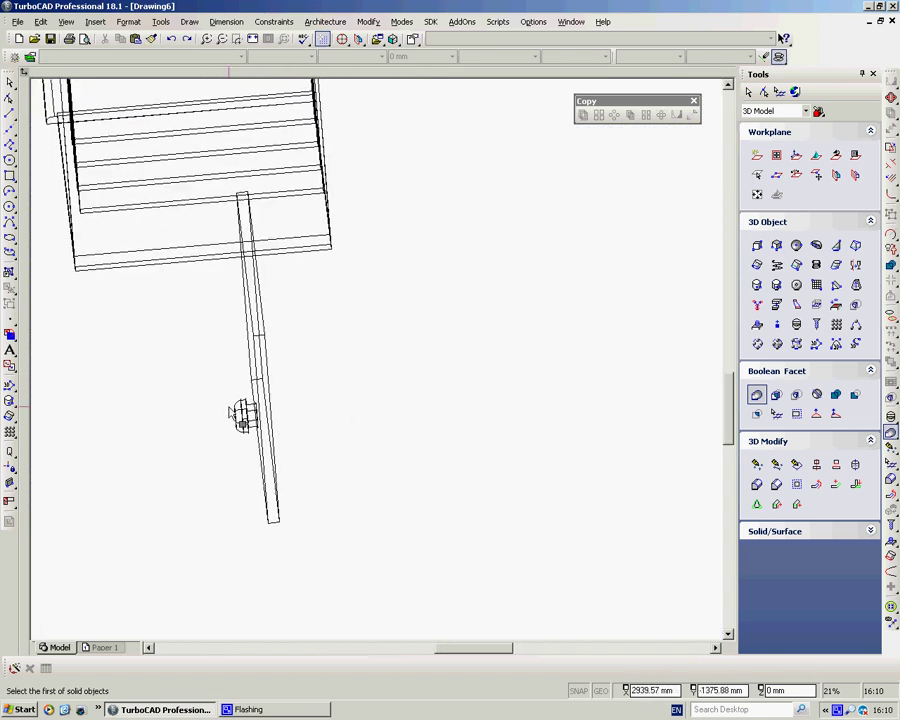
click(238, 414)
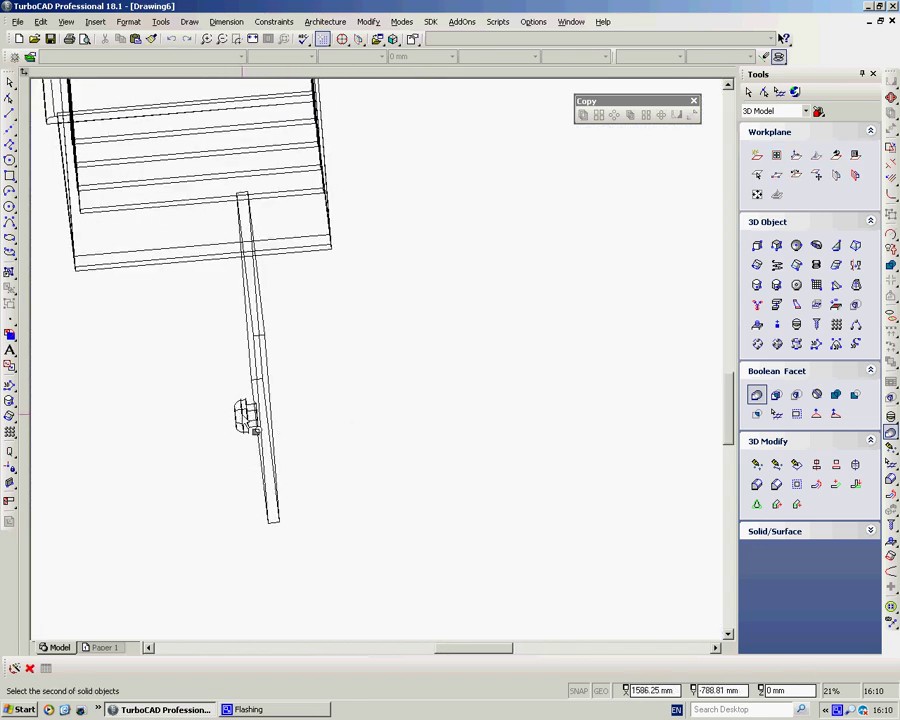
click(265, 342)
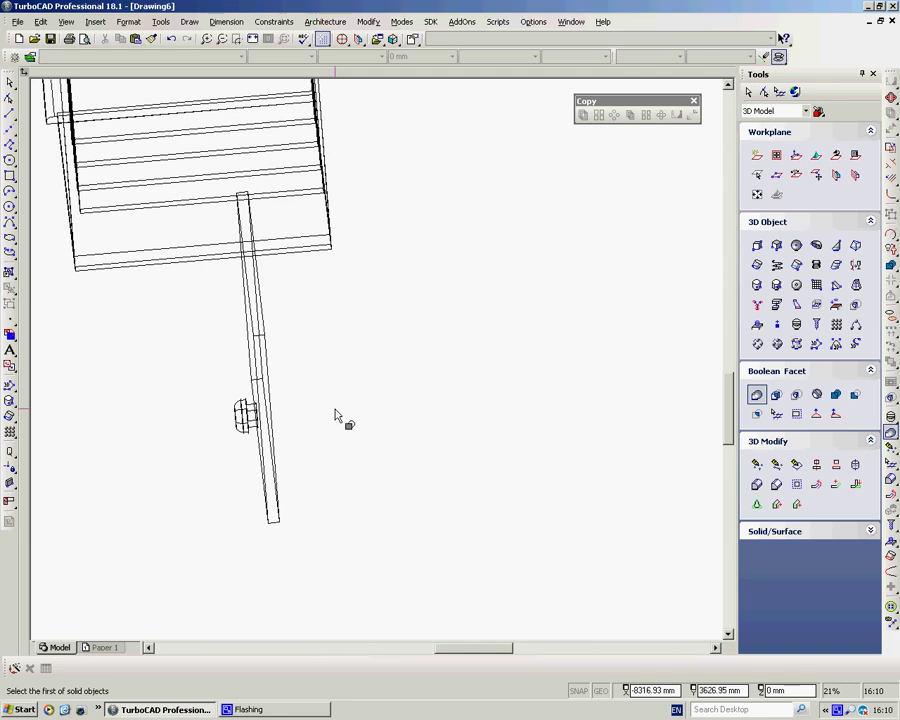
middle_drag(325, 422, 460, 366)
key(Escape)
Step: Raise the combined door higher beside the cabinet, to Z 569.57 mm
click(400, 270)
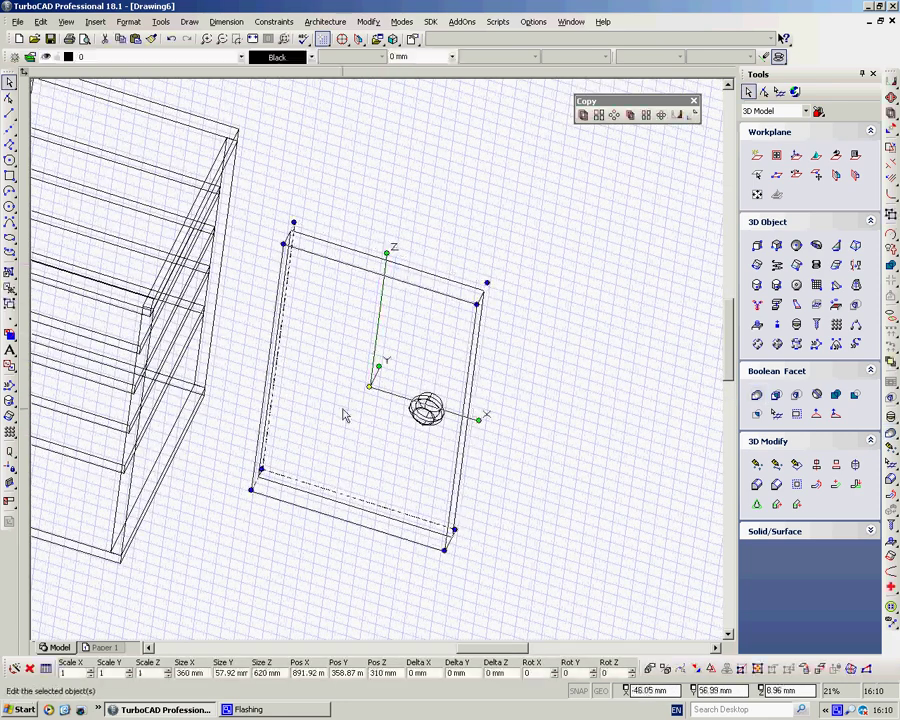
drag(366, 387, 413, 293)
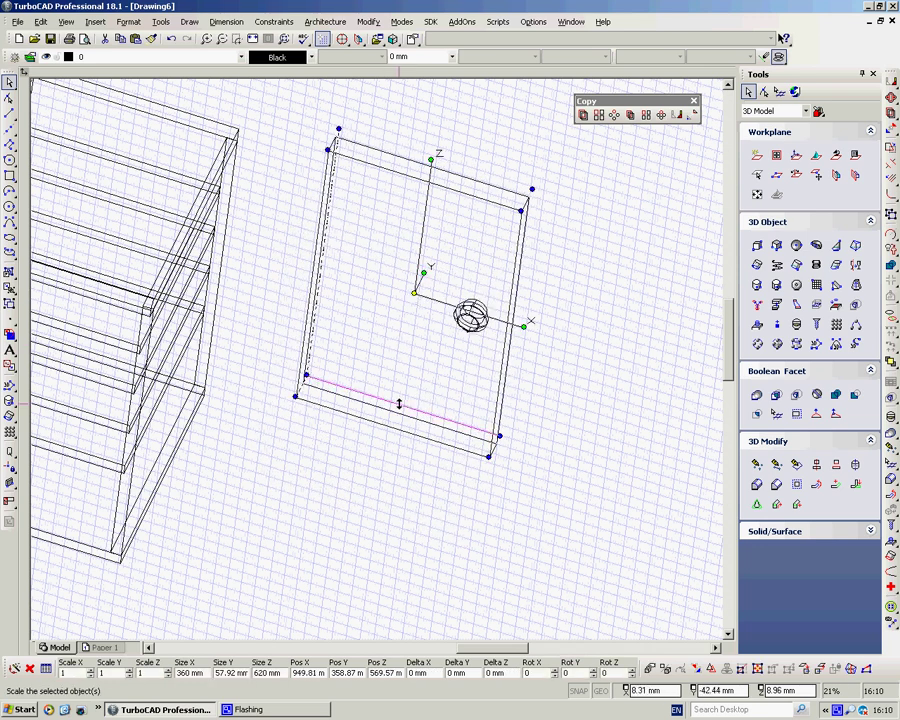
scroll(243, 388, down, 5)
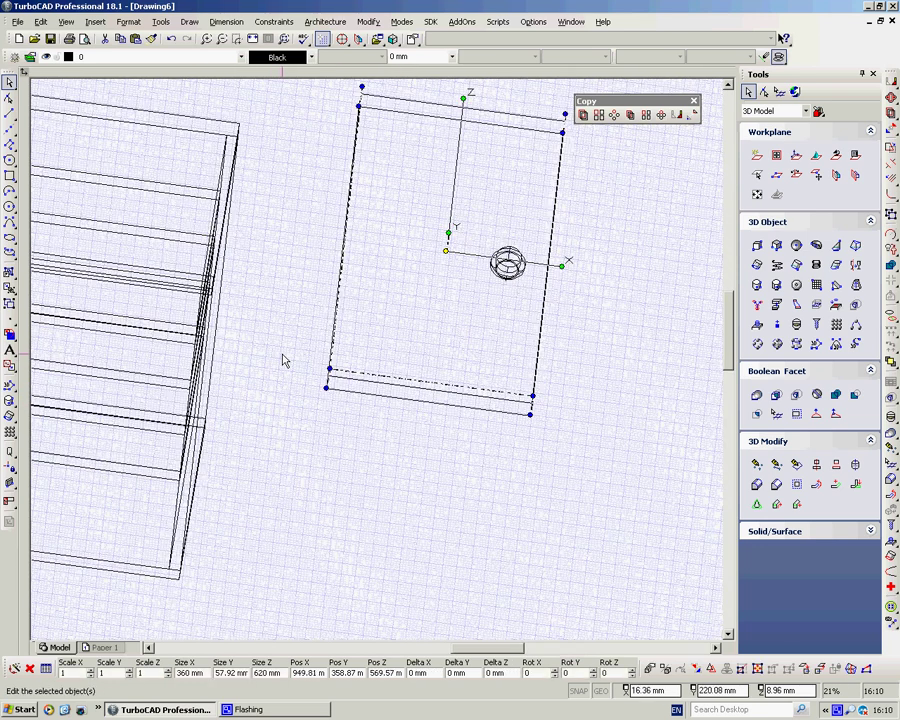
middle_drag(388, 400, 370, 378)
Step: Snap the door's corner onto the cabinet's front bottom corner
scroll(378, 362, up, 4)
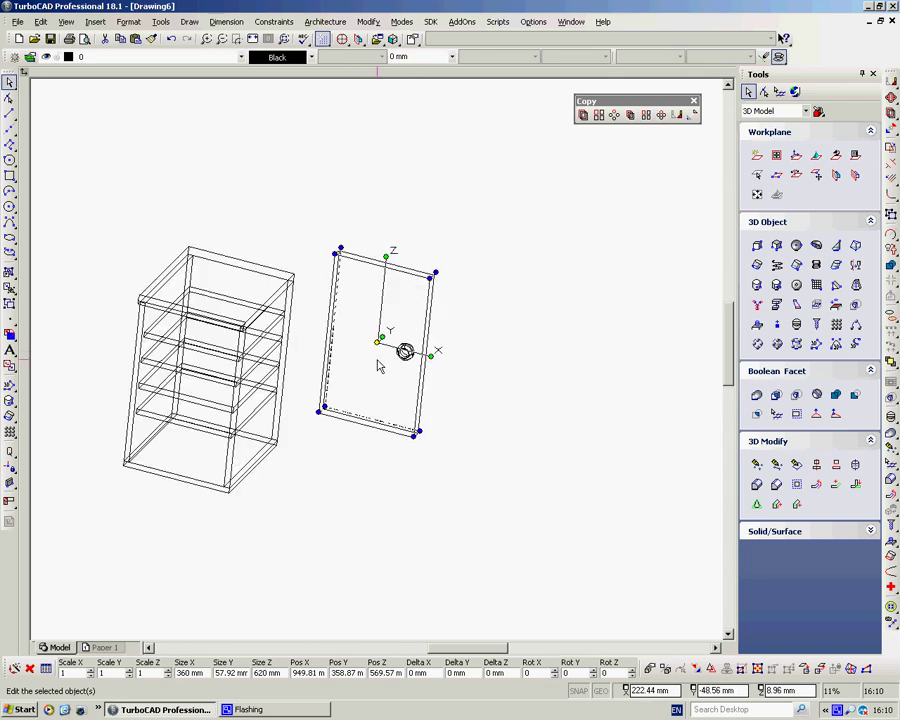
scroll(357, 391, down, 2)
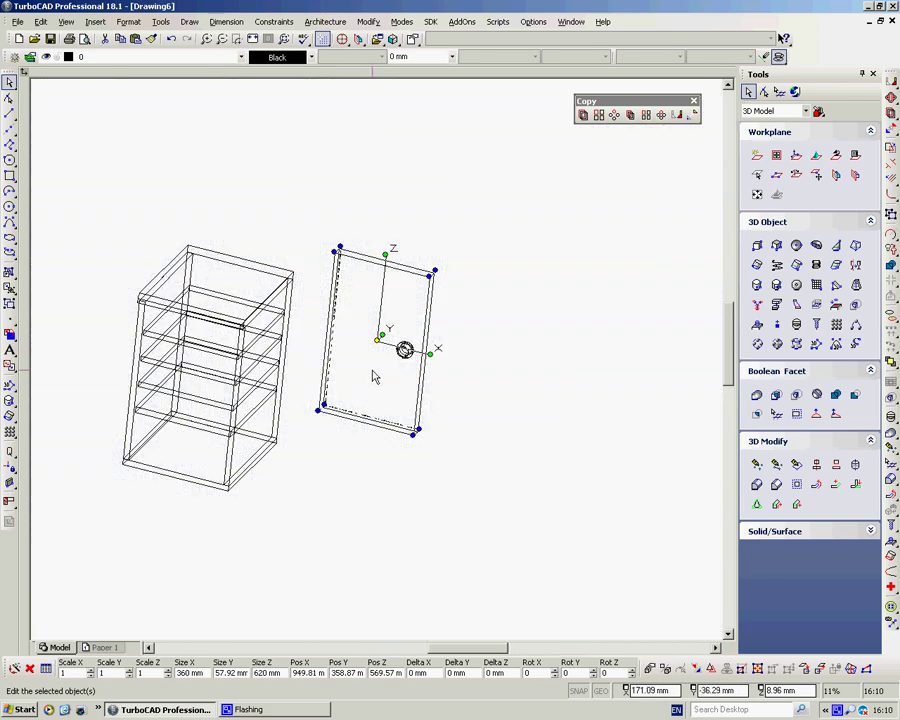
drag(374, 377, 397, 336)
Step: Swing the door about 30° open around its bottom-edge hinge side
scroll(366, 424, up, 6)
scroll(318, 364, down, 5)
scroll(340, 372, up, 4)
scroll(321, 291, up, 5)
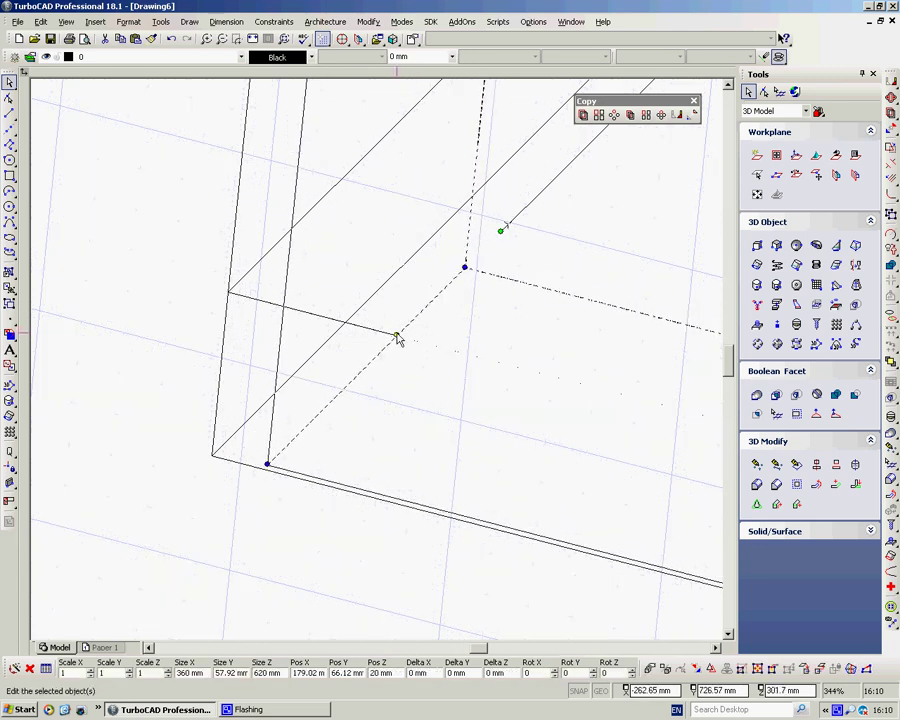
scroll(375, 363, down, 10)
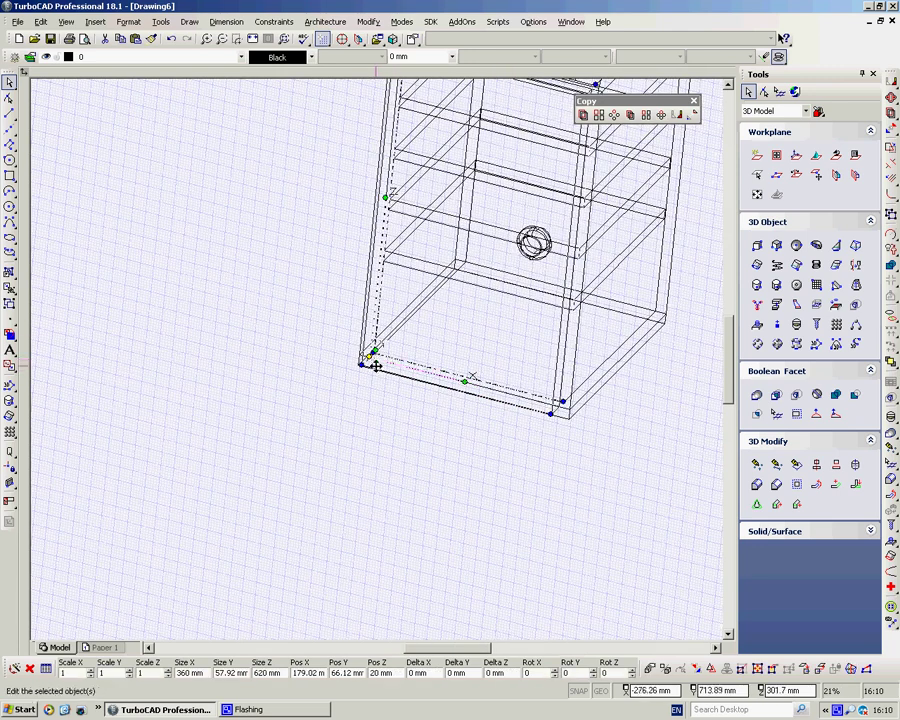
scroll(380, 367, up, 3)
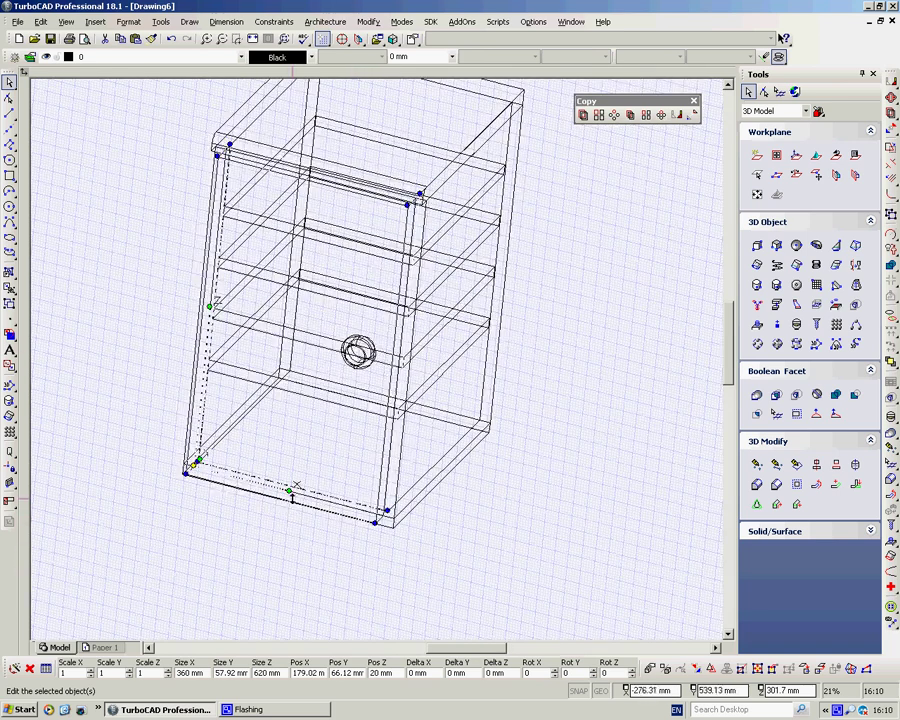
drag(290, 489, 262, 506)
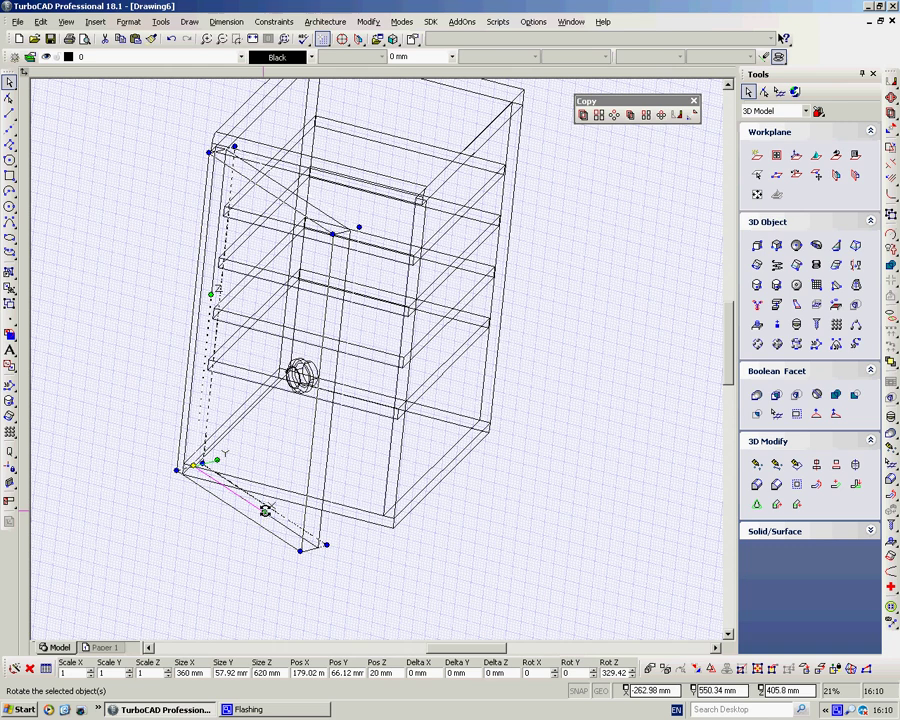
click(567, 357)
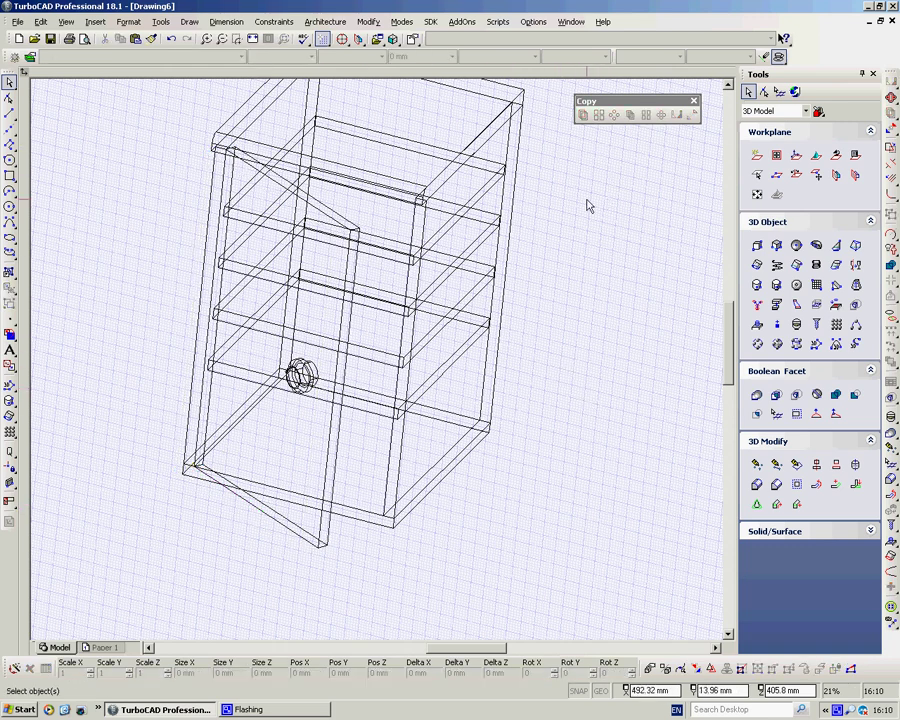
Step: Switch to SE Isometric view, orbit slightly, and render with hidden lines removed
right_click(591, 138)
click(703, 176)
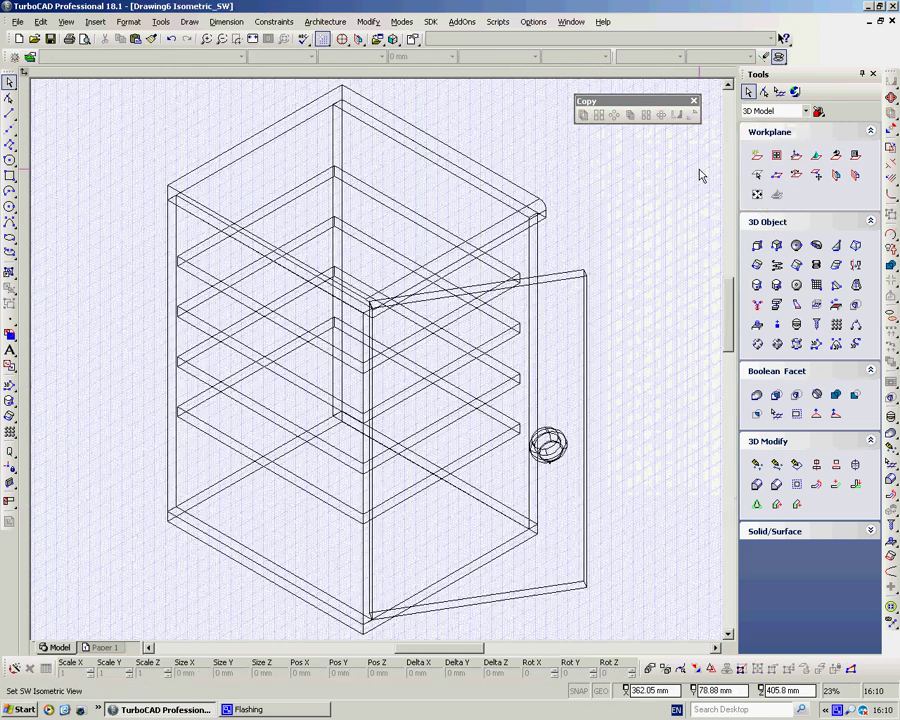
right_click(597, 80)
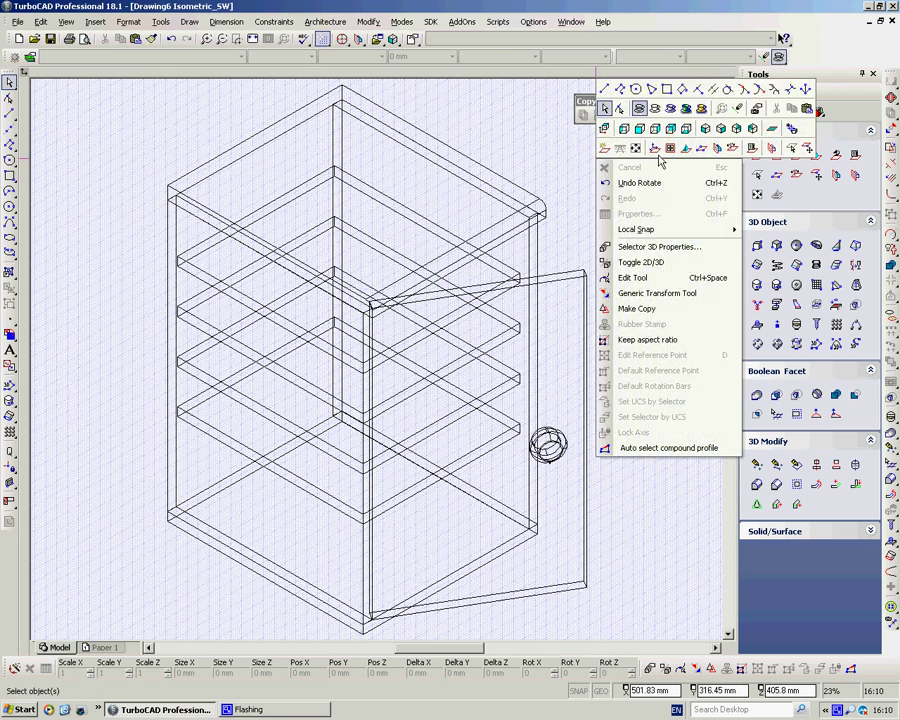
click(714, 126)
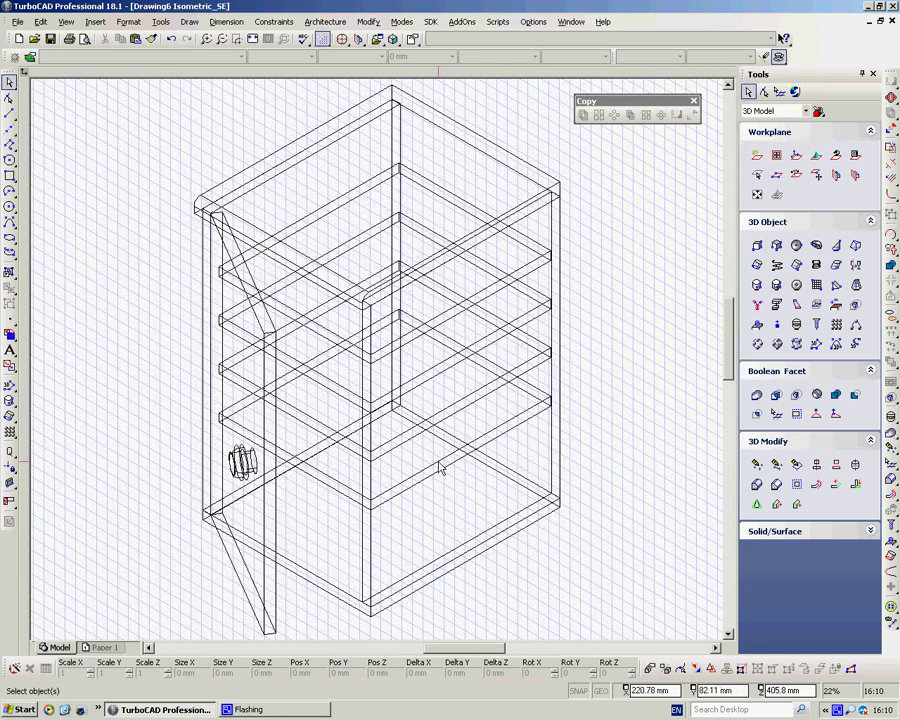
scroll(281, 364, down, 3)
scroll(355, 364, up, 3)
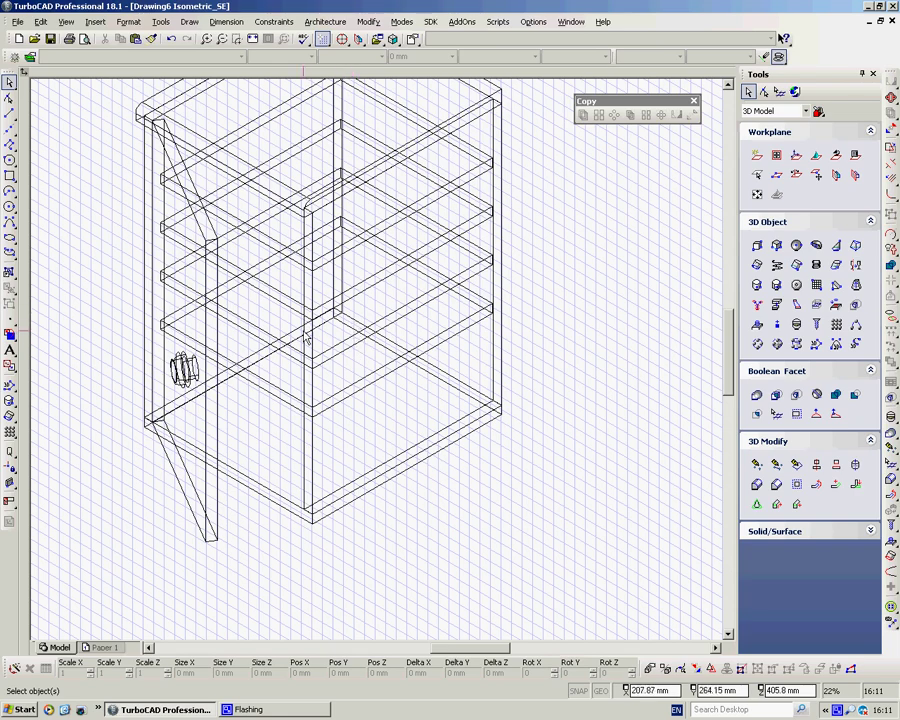
middle_drag(306, 337, 484, 203)
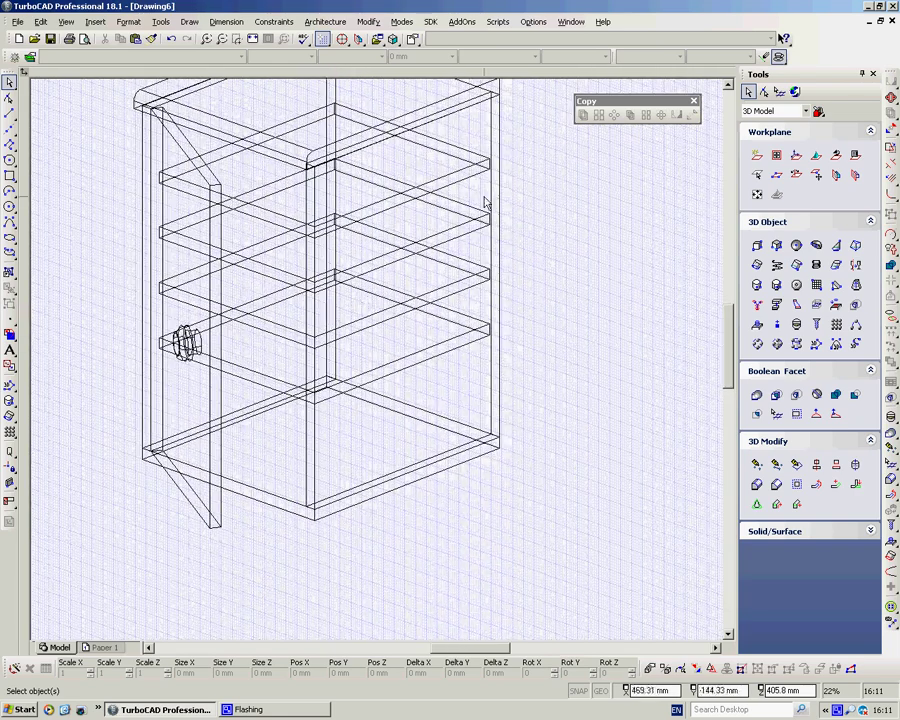
right_click(563, 114)
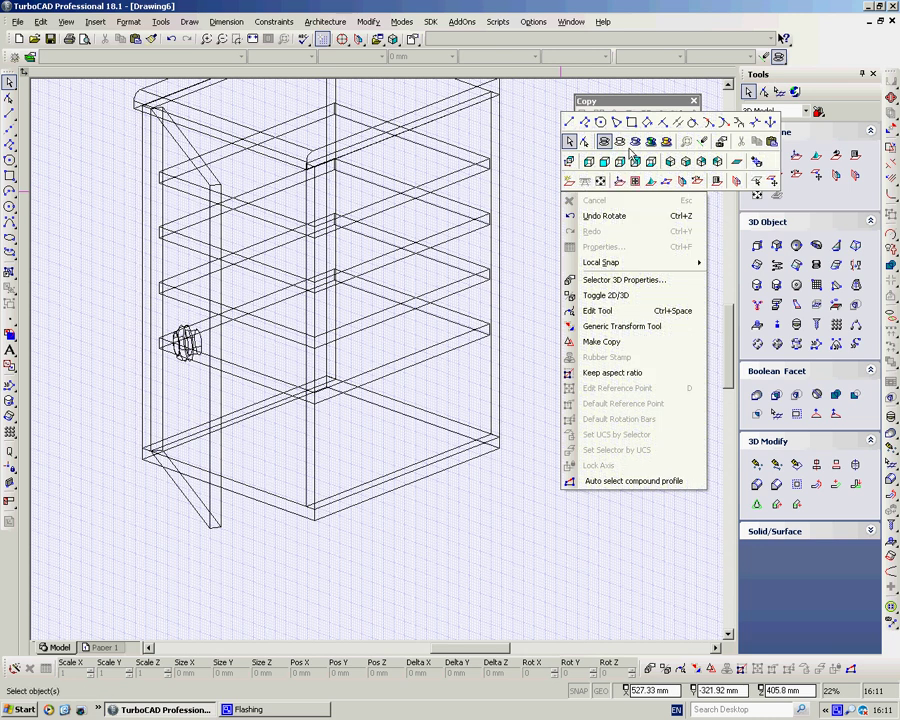
click(605, 141)
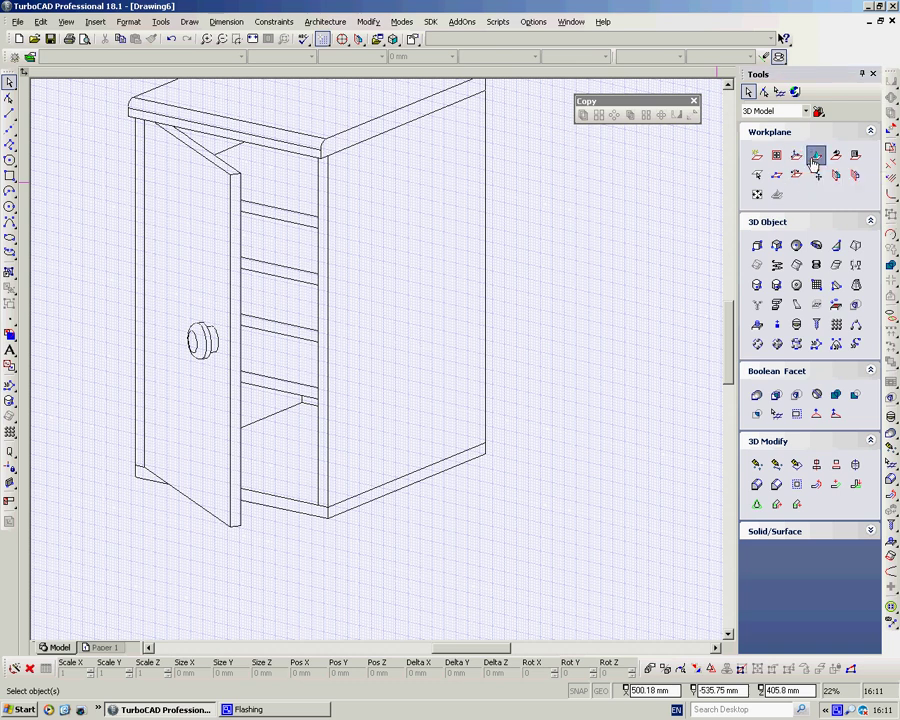
Step: Set the workplane by entity on one of the cabinet's faces
click(817, 159)
click(470, 458)
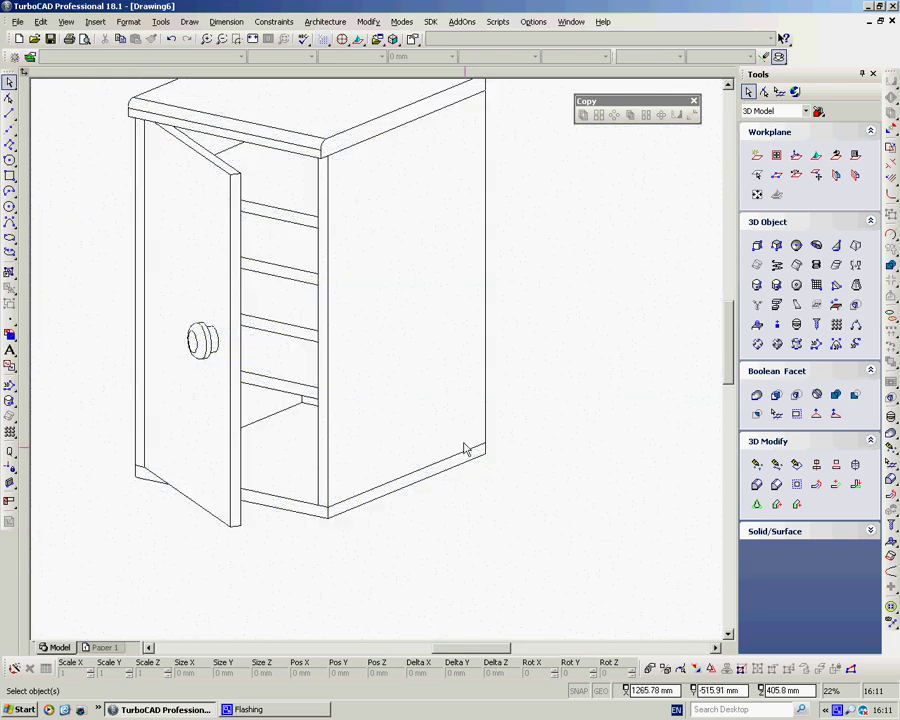
scroll(374, 364, down, 3)
scroll(379, 366, up, 4)
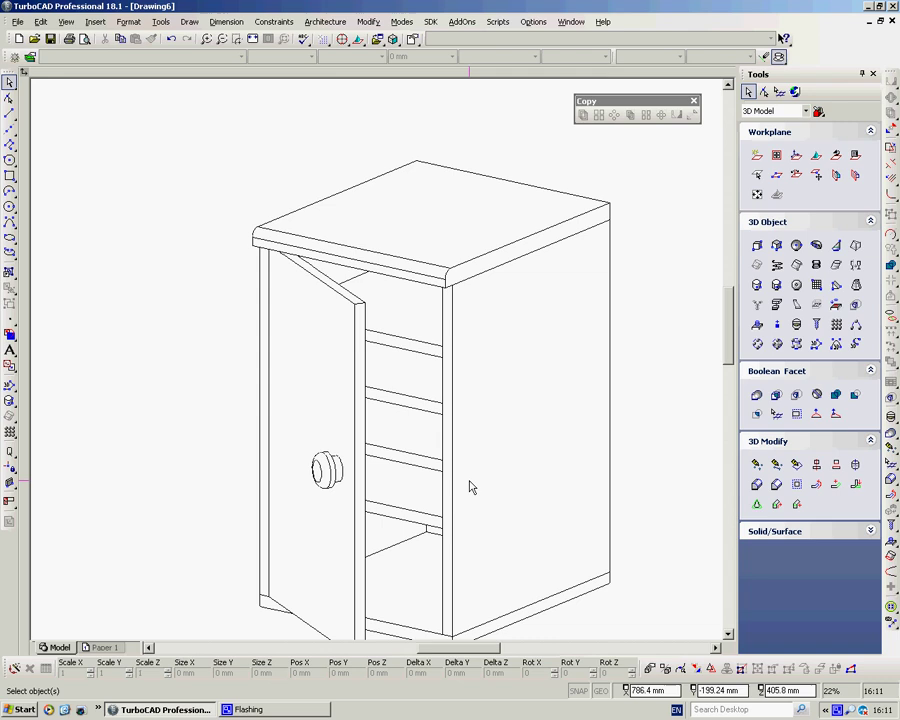
drag(727, 347, 733, 368)
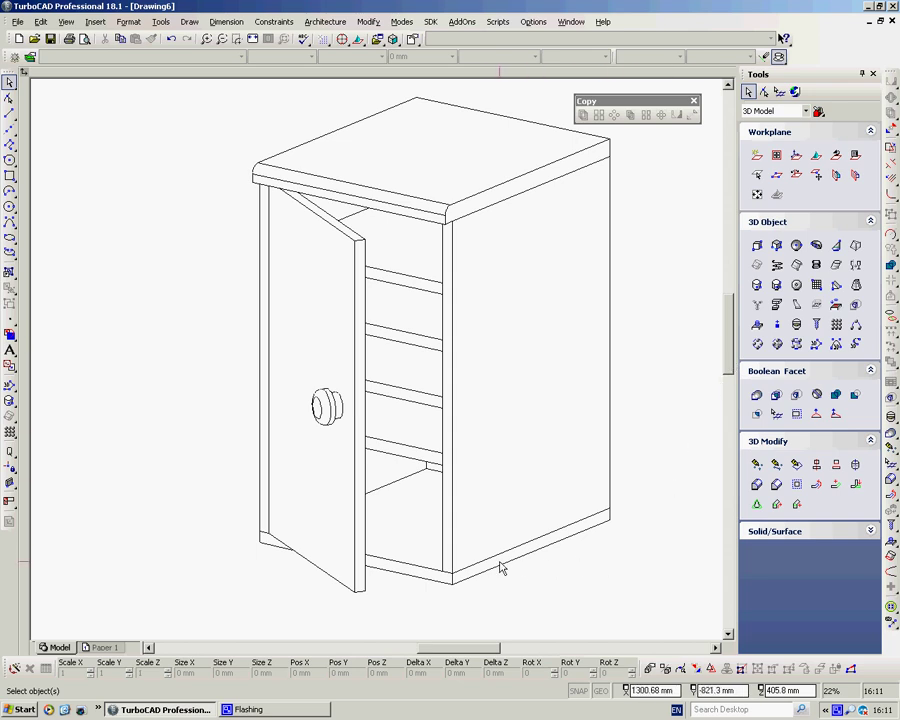
Step: Switch to Bottom view, zoom to fit, and pick the Single Line tool
right_click(650, 252)
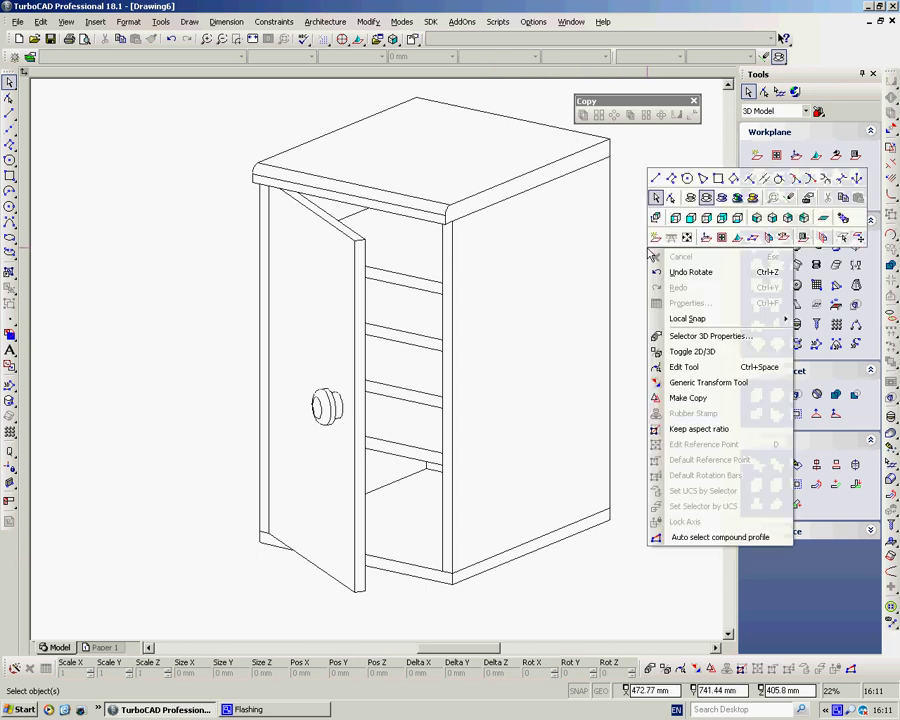
click(738, 222)
scroll(418, 412, down, 2)
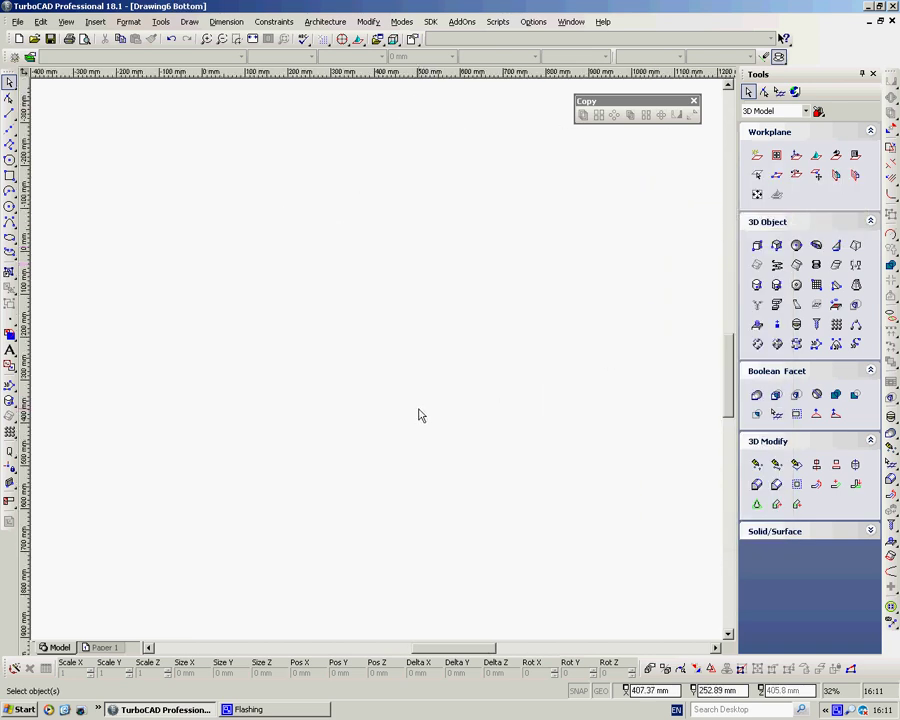
scroll(380, 356, up, 2)
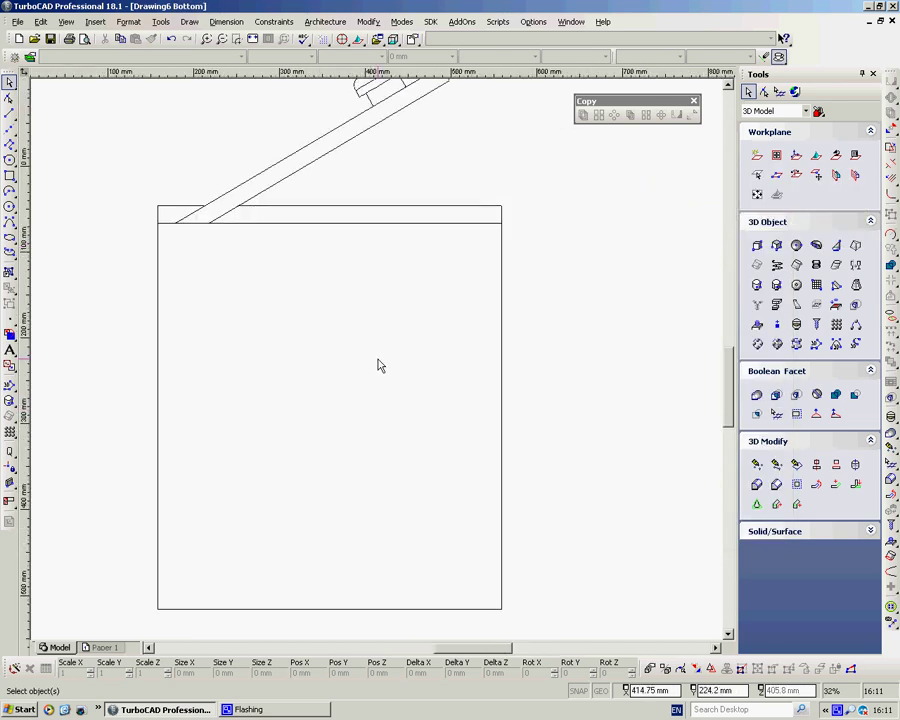
right_click(575, 164)
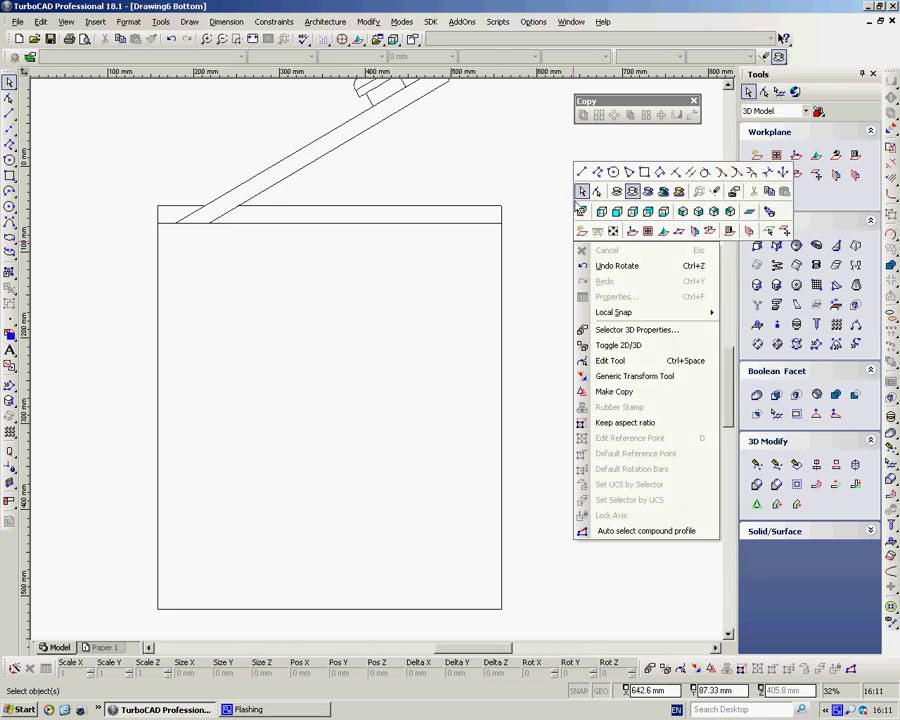
click(583, 174)
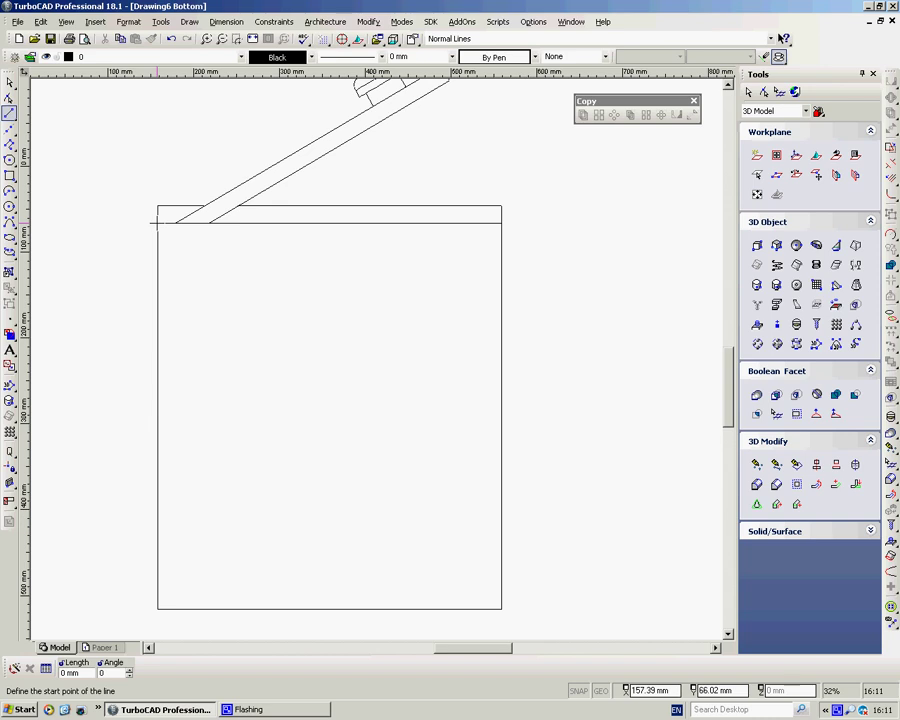
Step: Orbit to the underside and draw a first diagonal line between opposite corners
middle_drag(310, 269, 347, 313)
scroll(512, 486, down, 2)
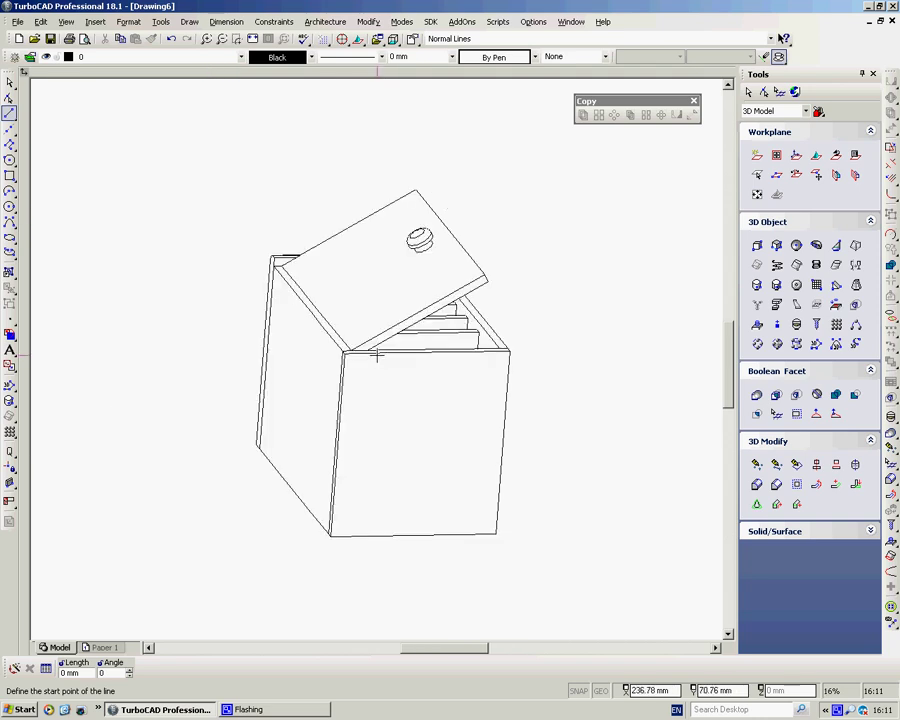
scroll(381, 361, up, 2)
scroll(377, 360, down, 2)
scroll(377, 358, up, 2)
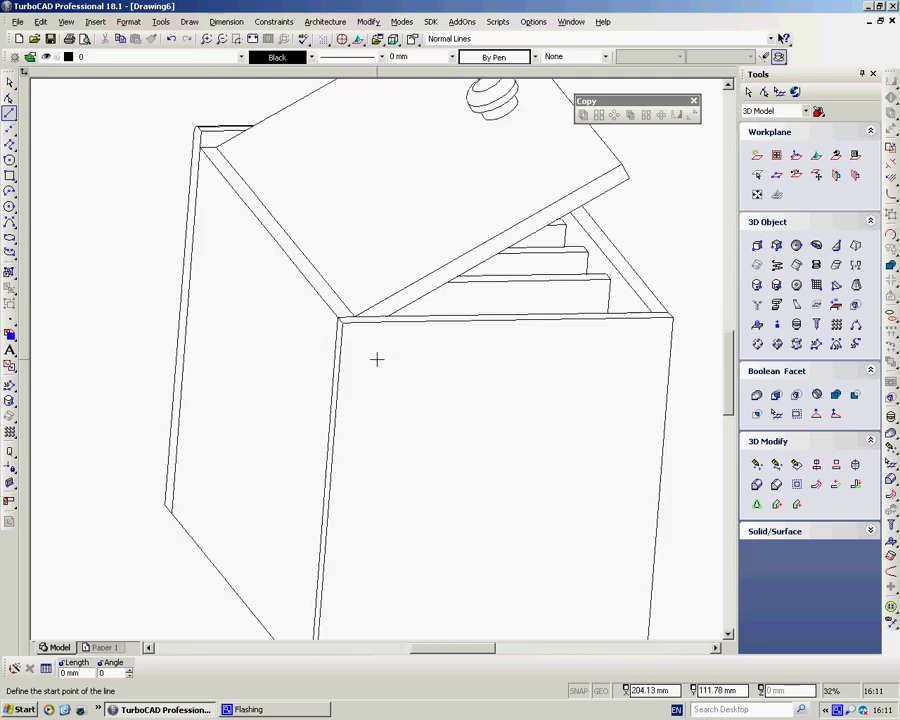
drag(731, 401, 731, 418)
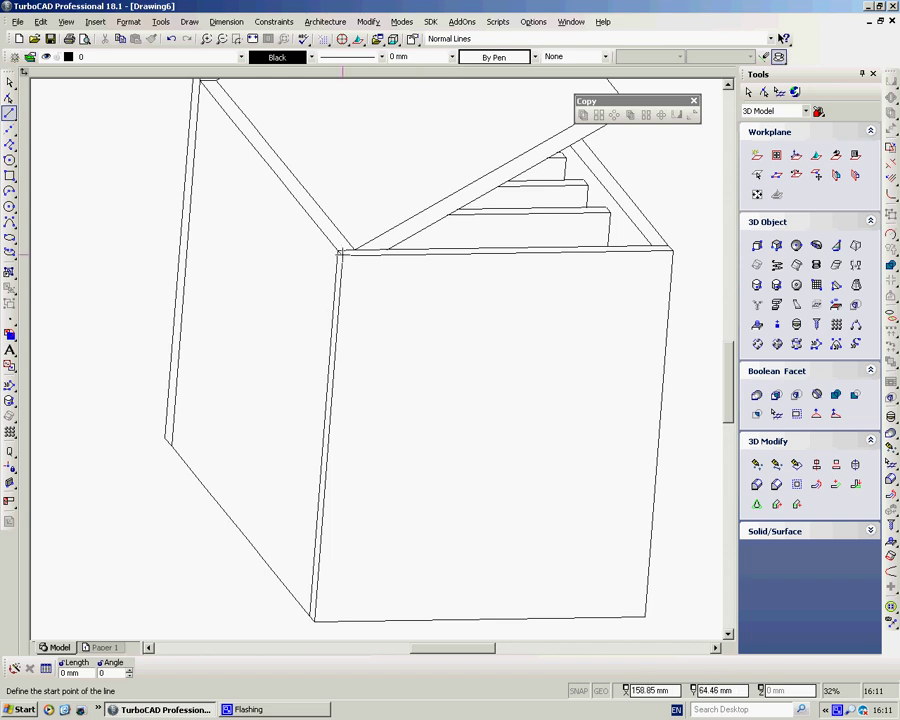
click(341, 255)
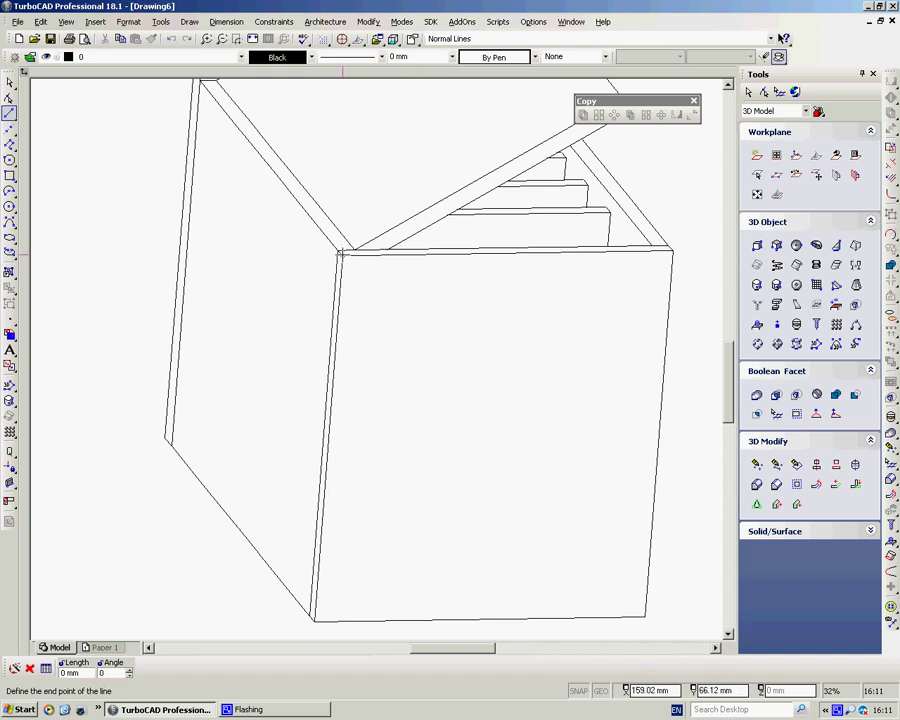
click(644, 615)
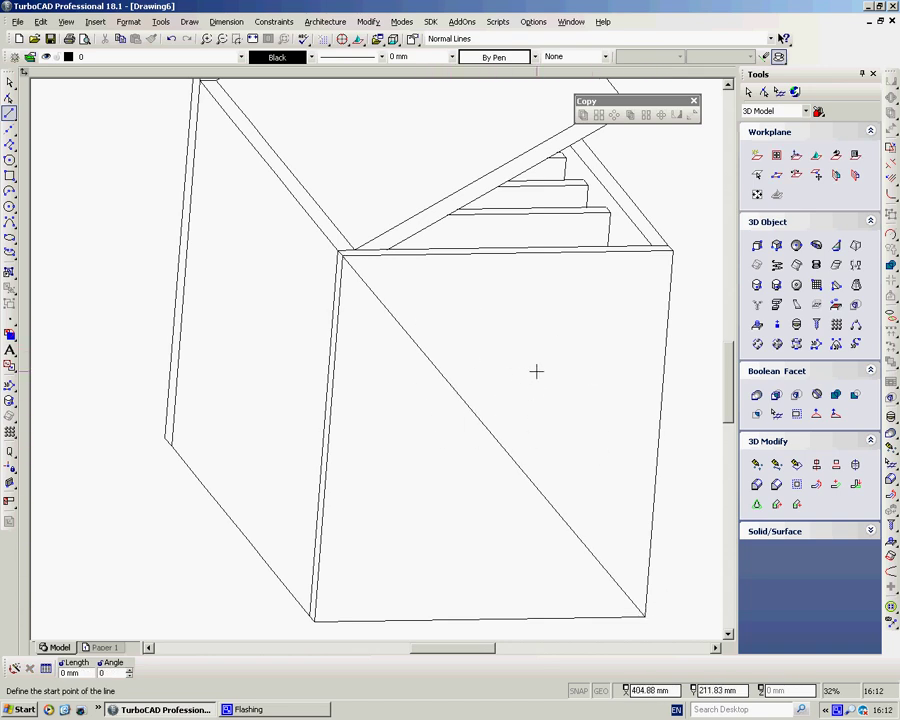
Step: Redraw the diagonal guide line from the top-left corner to the opposite corner
scroll(541, 371, up, 1)
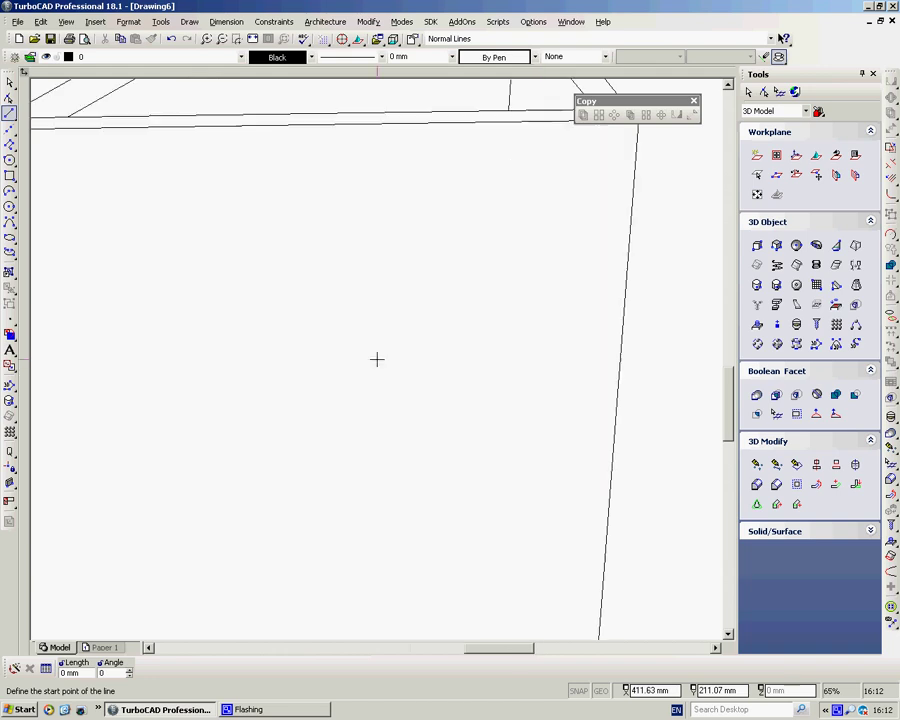
scroll(376, 359, down, 1)
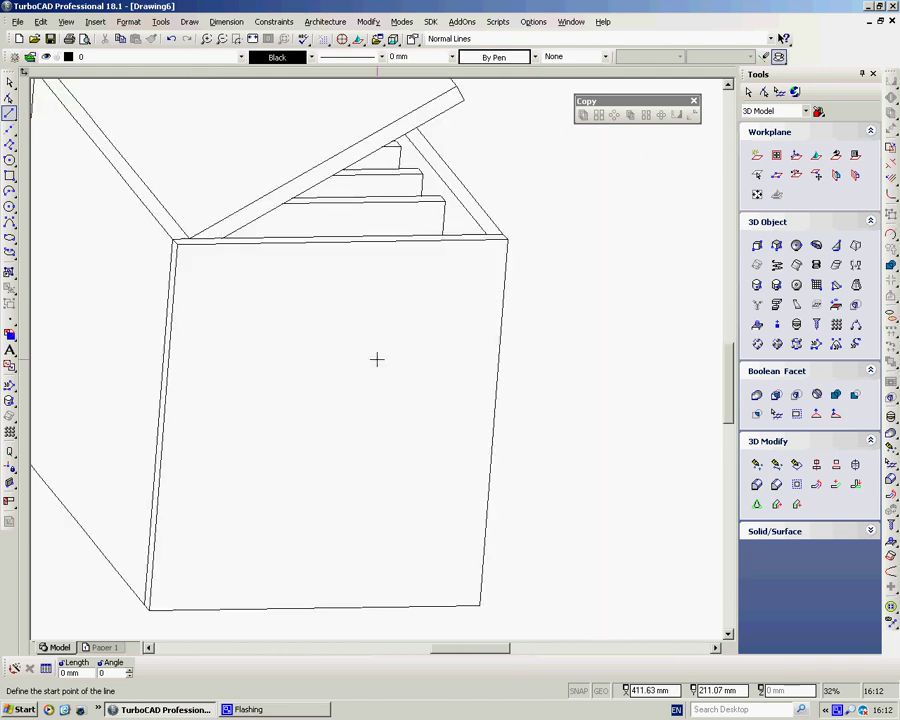
right_click(594, 277)
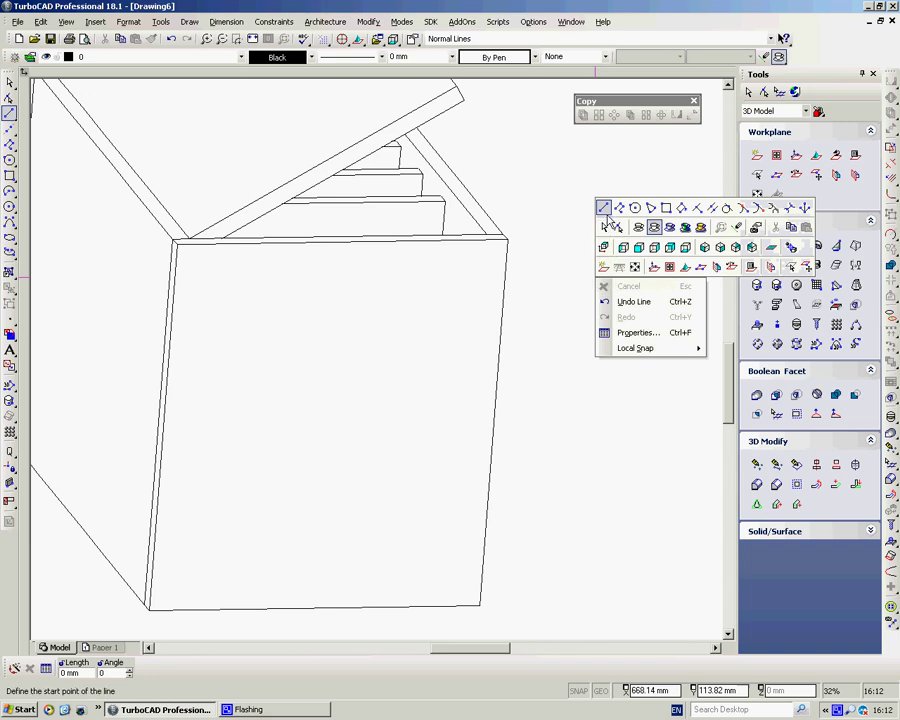
click(604, 208)
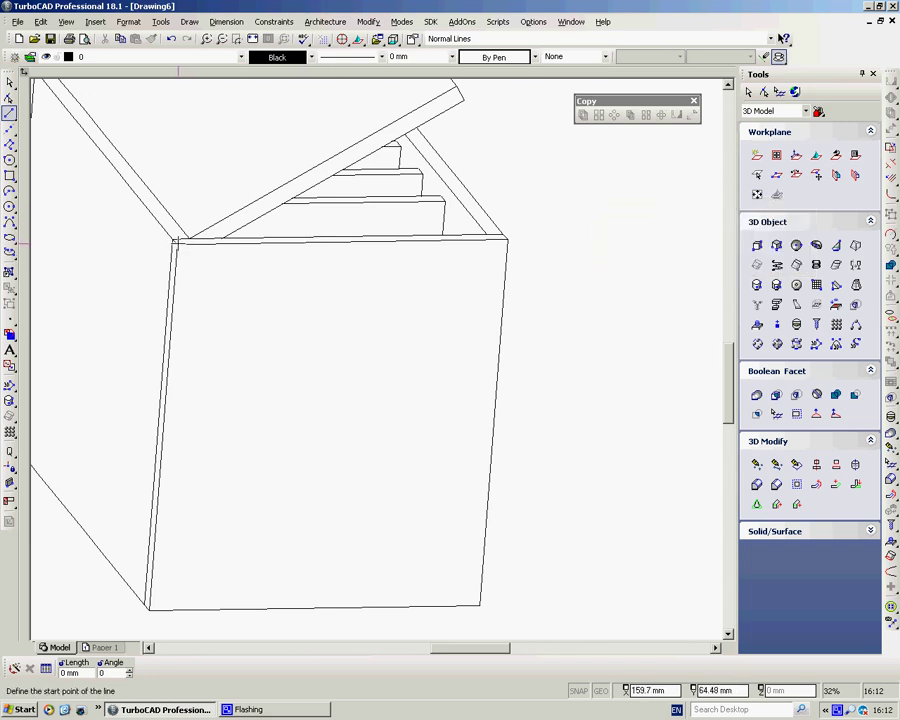
click(176, 241)
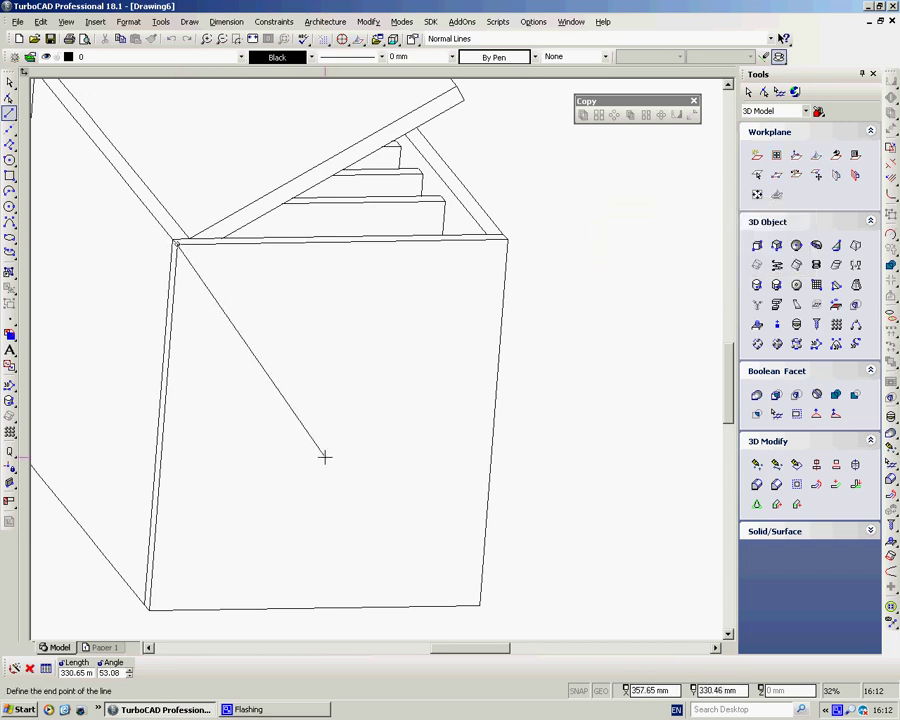
click(480, 605)
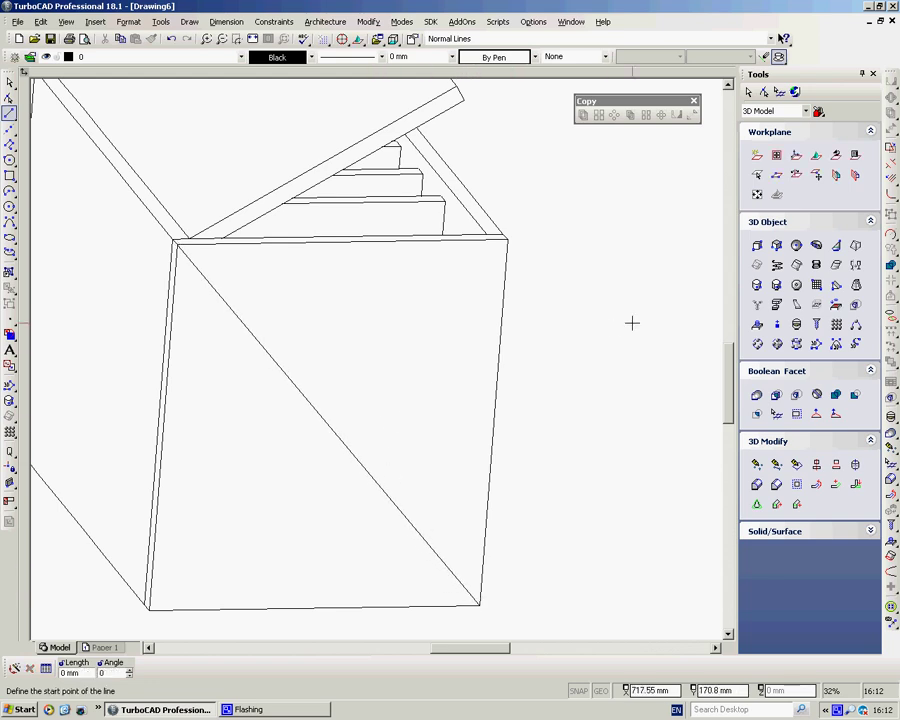
click(757, 286)
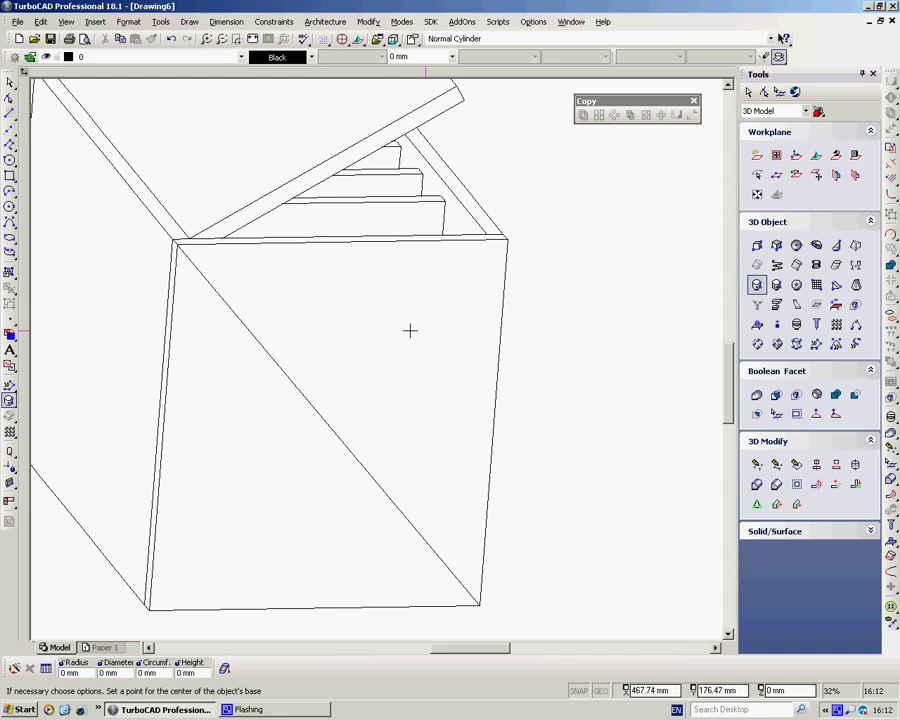
Step: Place a cylinder centred on the diagonal near the corner, with a small radius and 50 mm height
click(215, 289)
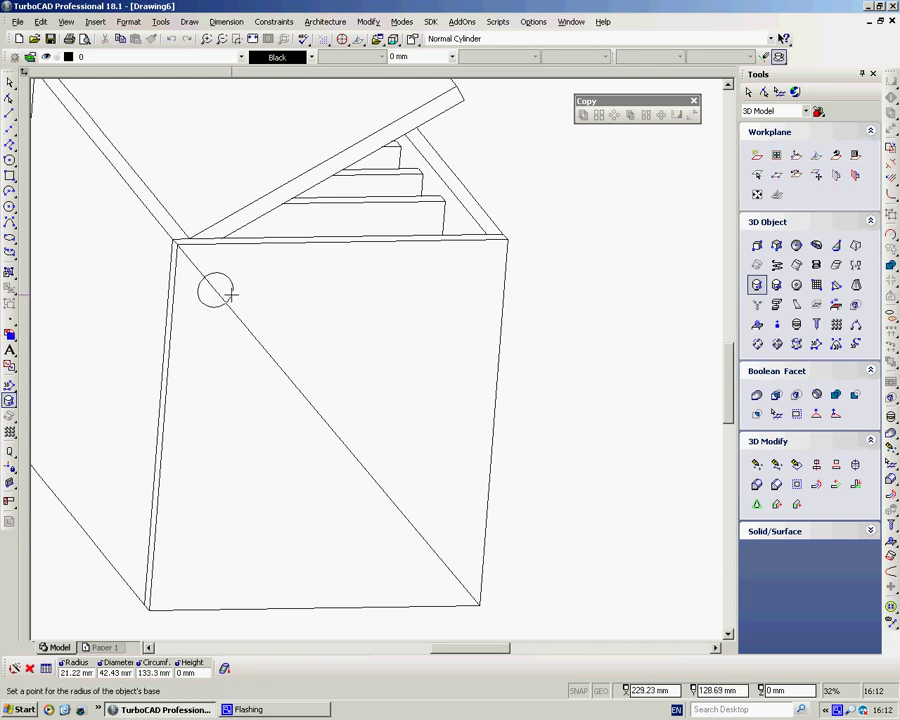
click(233, 293)
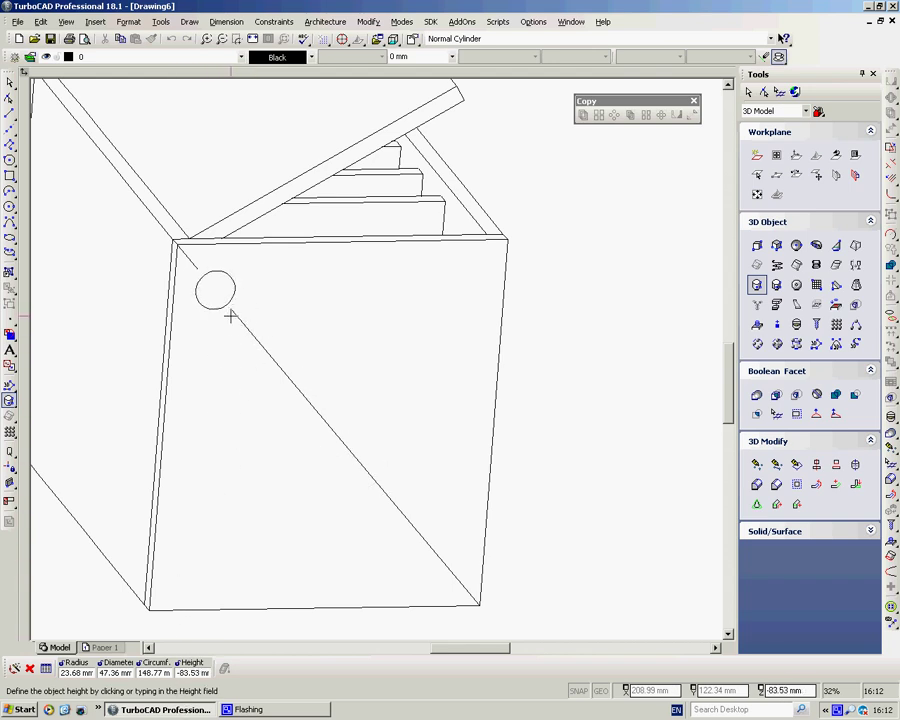
key(Tab)
key(Tab)
key(Tab)
key(Tab)
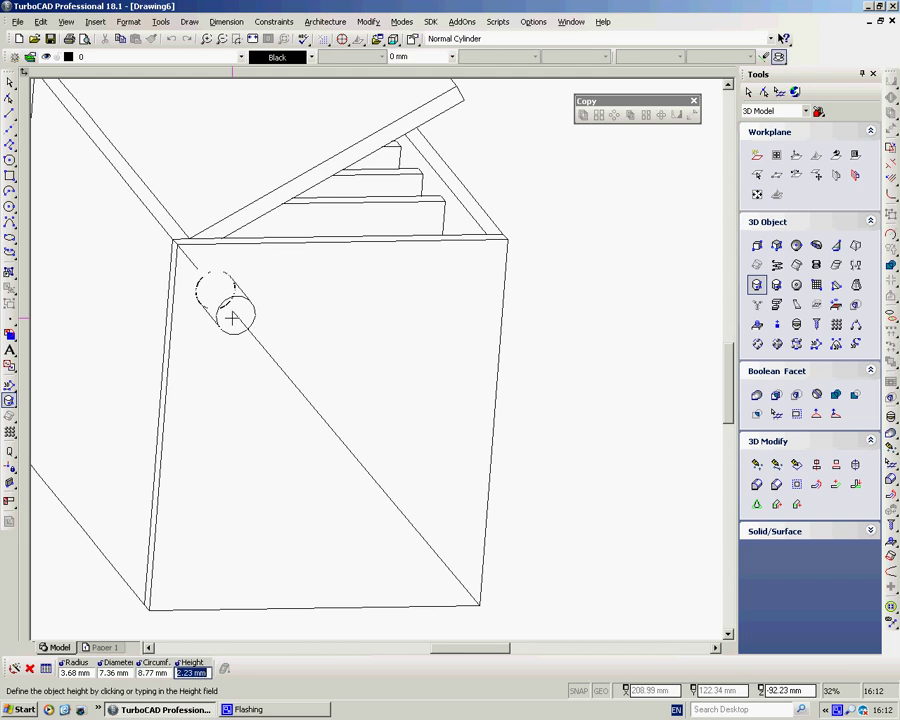
text(50)
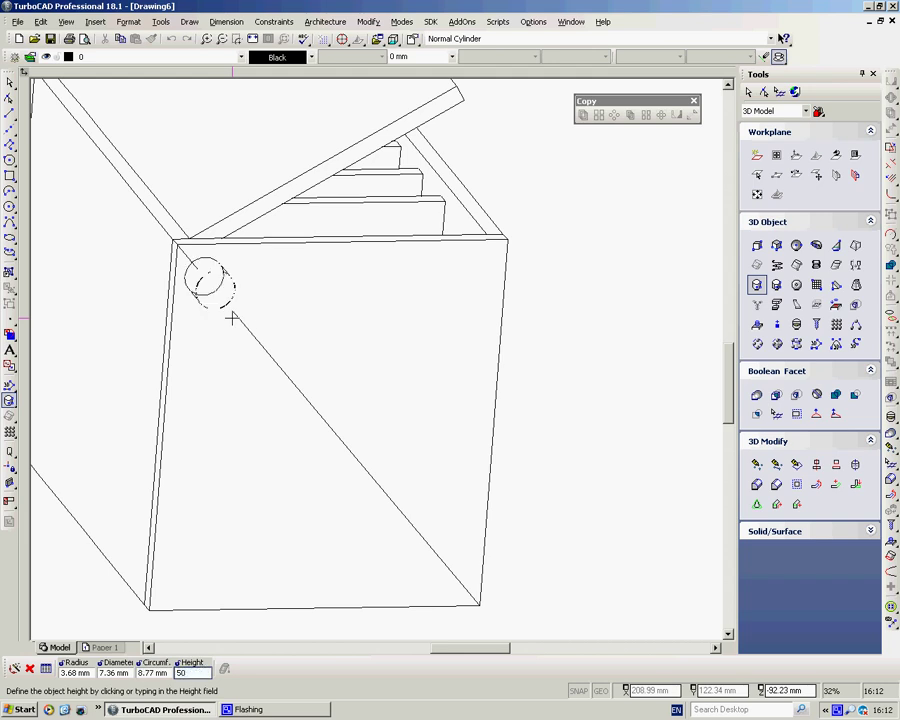
key(Return)
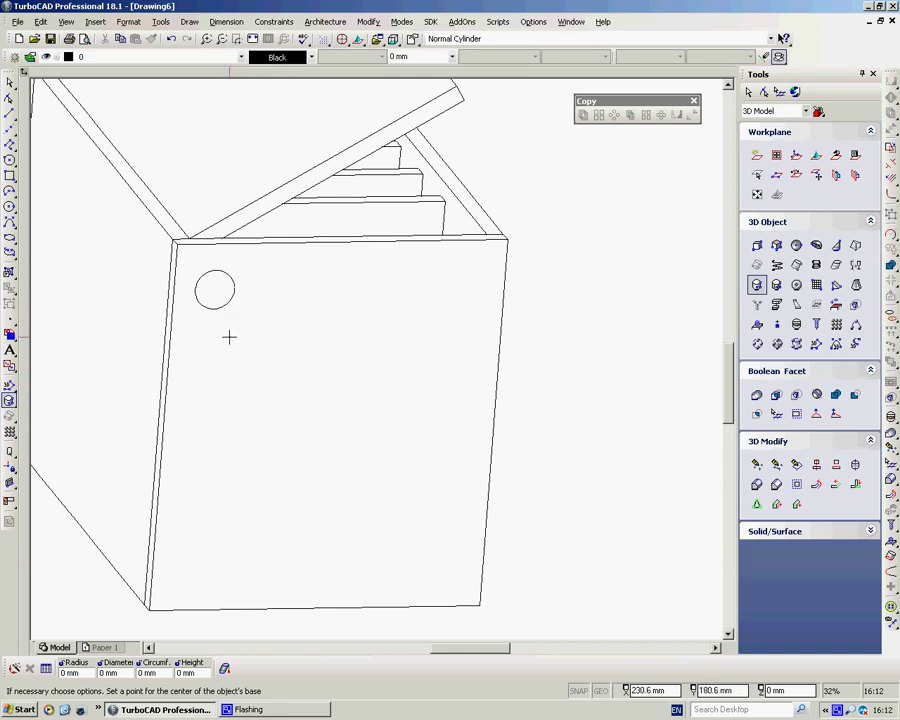
Step: Check the objects under the circle, orbit to the underside, and undo the misplaced cylinder
mouse_move(229, 337)
middle_down()
mouse_move(275, 336)
mouse_move(237, 338)
middle_up()
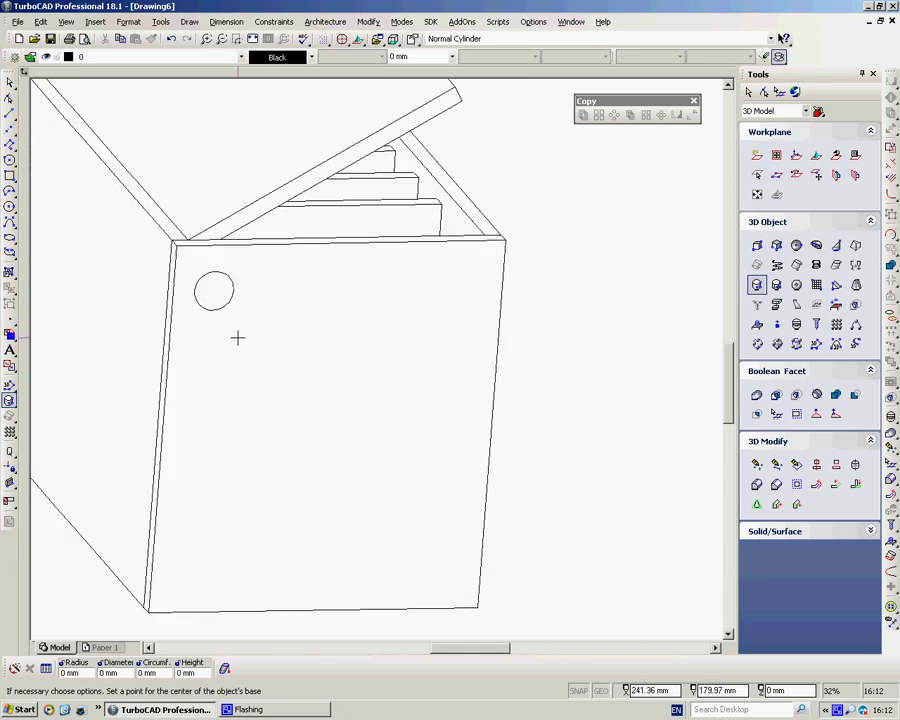
key(Escape)
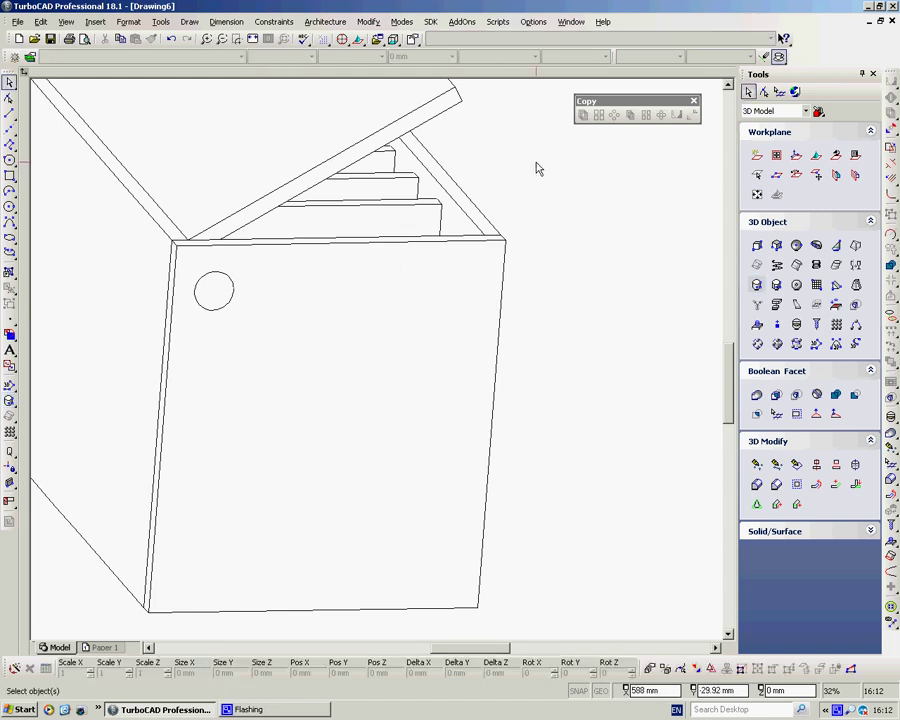
click(226, 281)
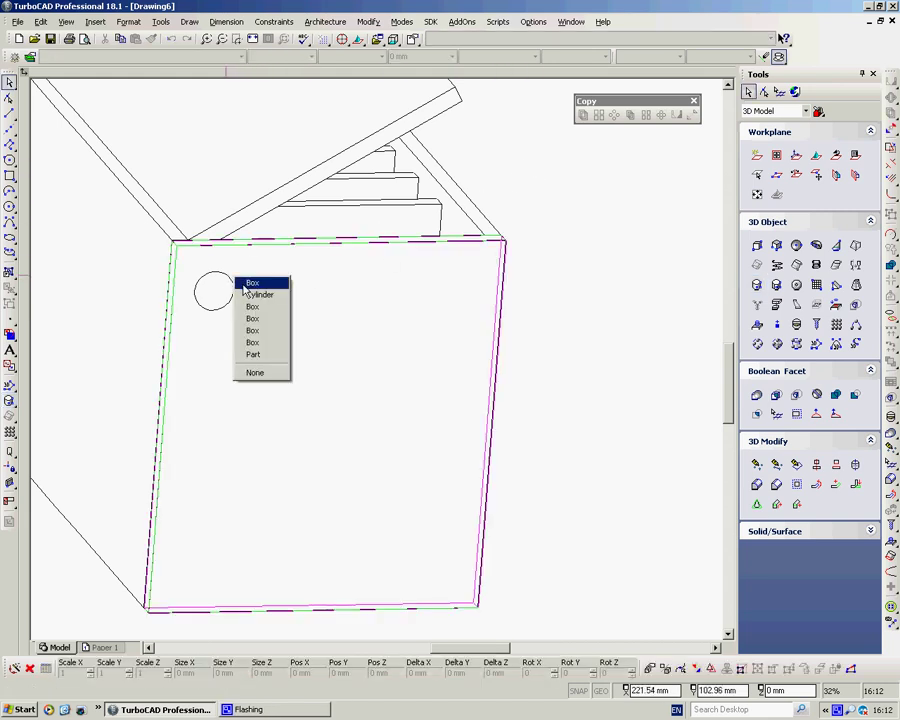
click(253, 295)
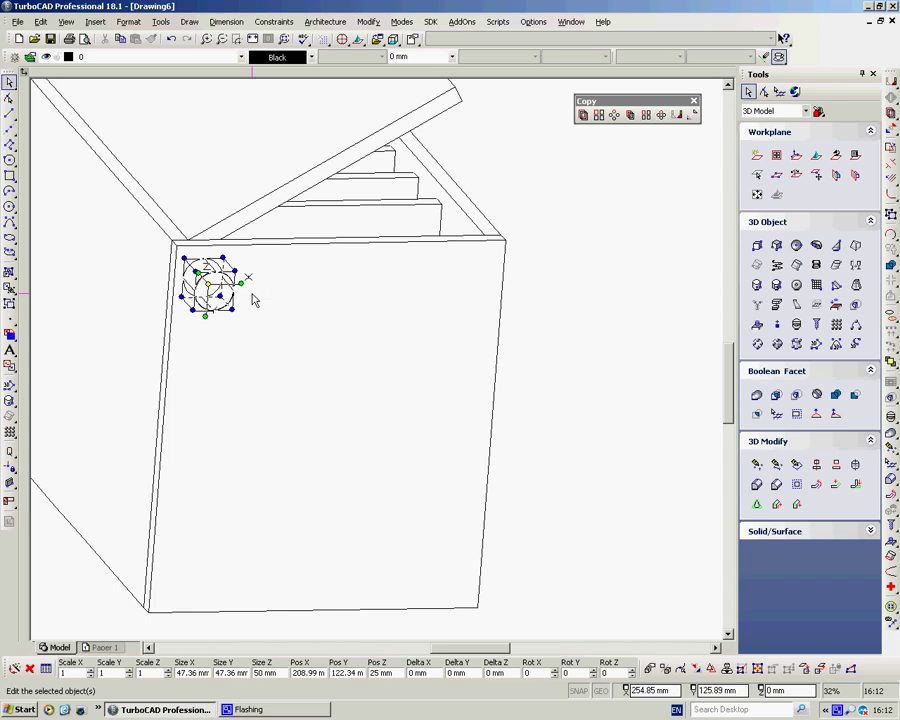
click(412, 361)
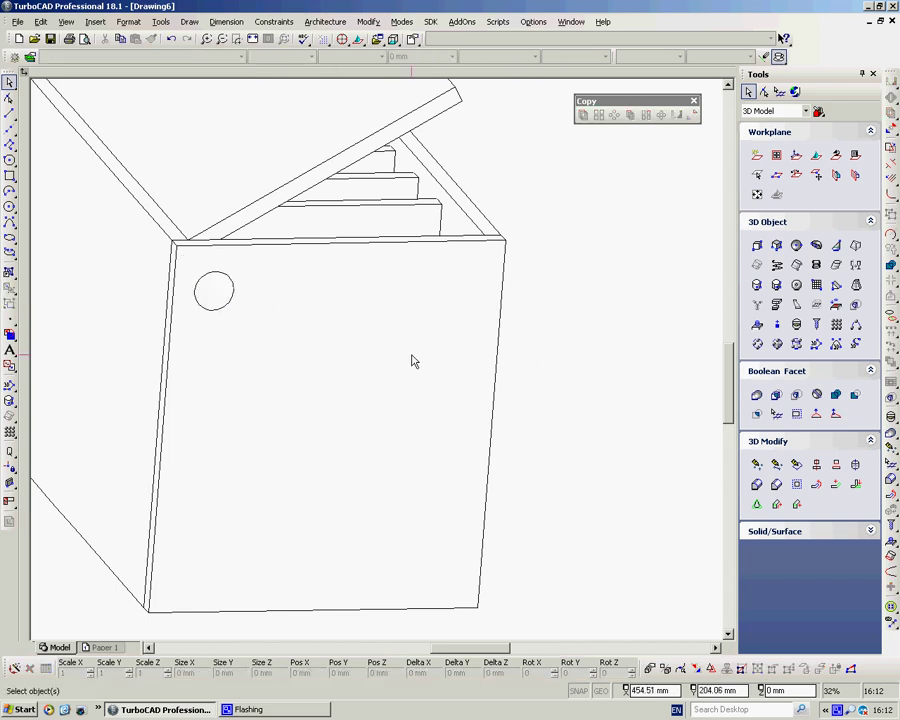
click(228, 283)
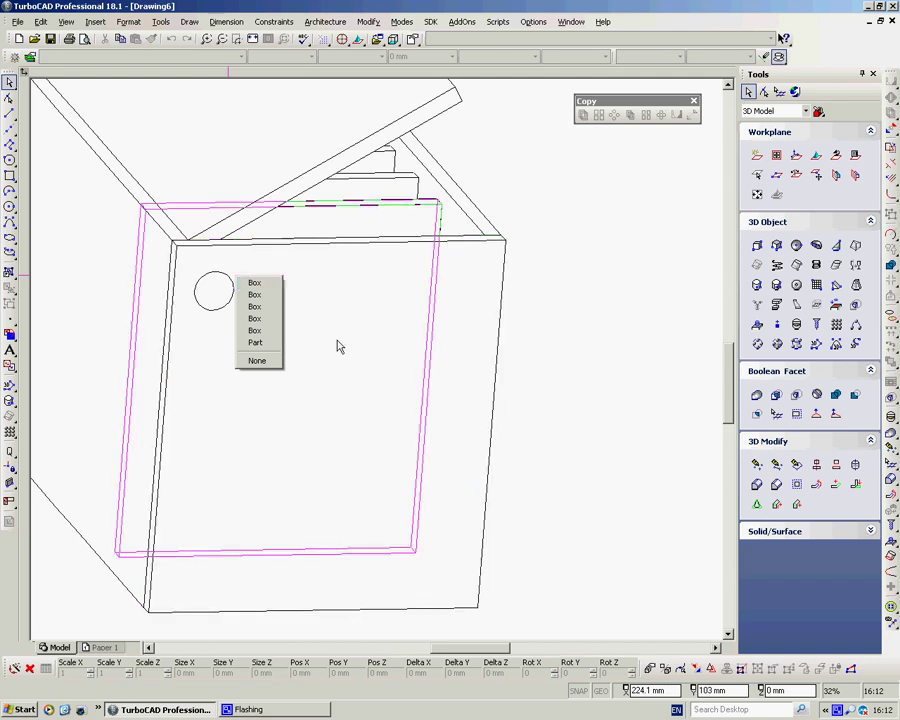
click(256, 342)
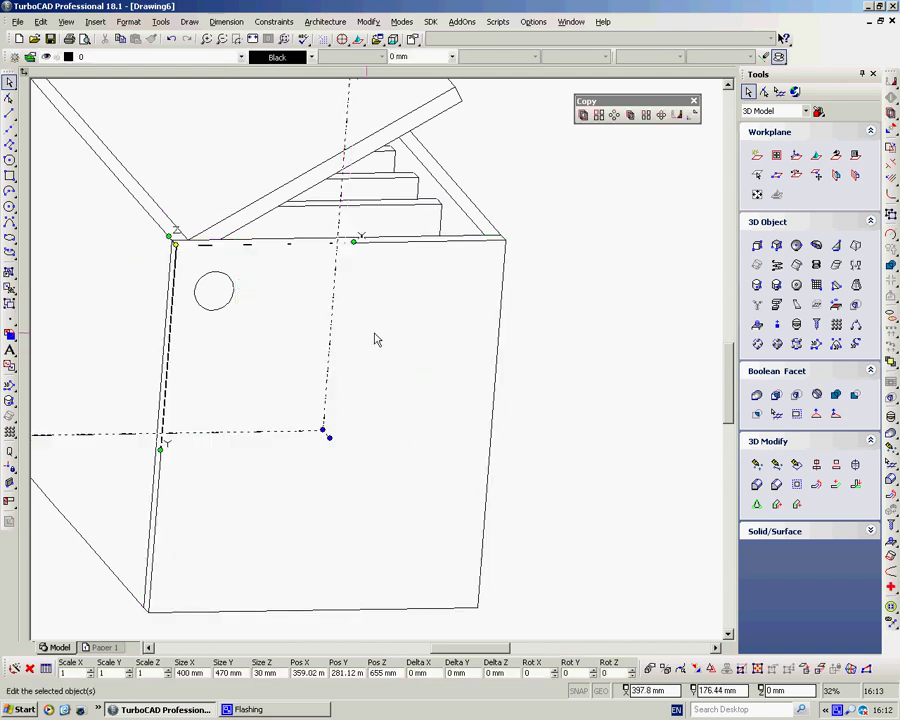
click(538, 364)
middle_drag(440, 370, 237, 276)
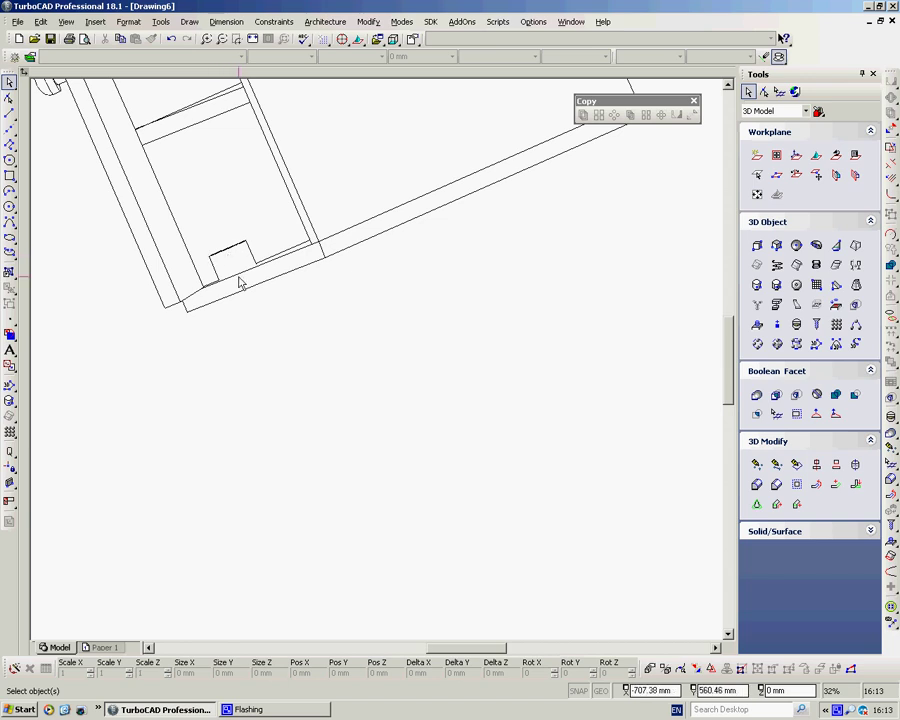
middle_drag(211, 429, 226, 397)
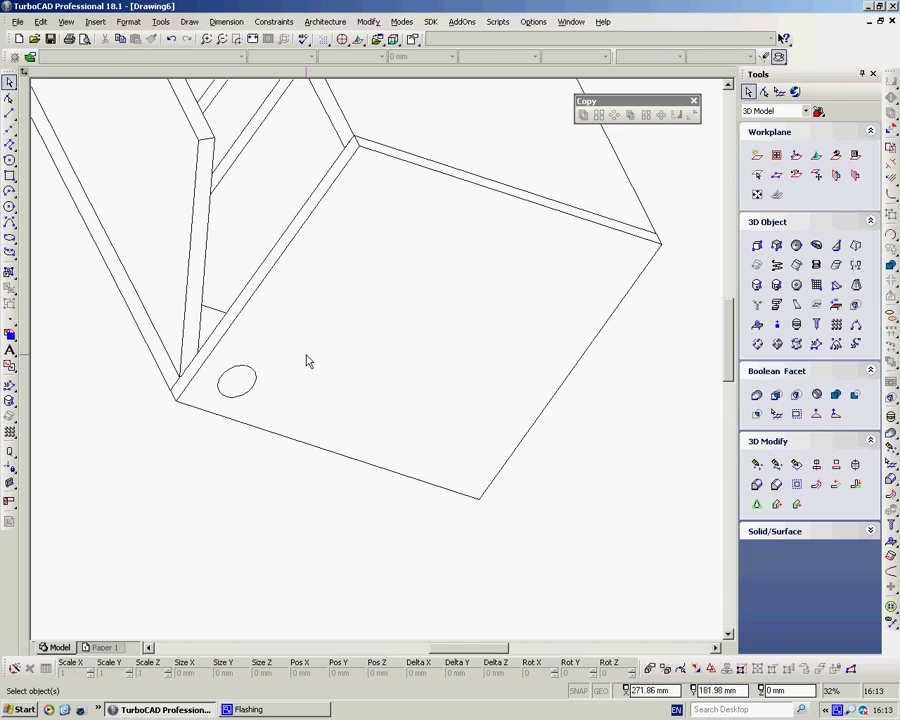
key(ctrl+z)
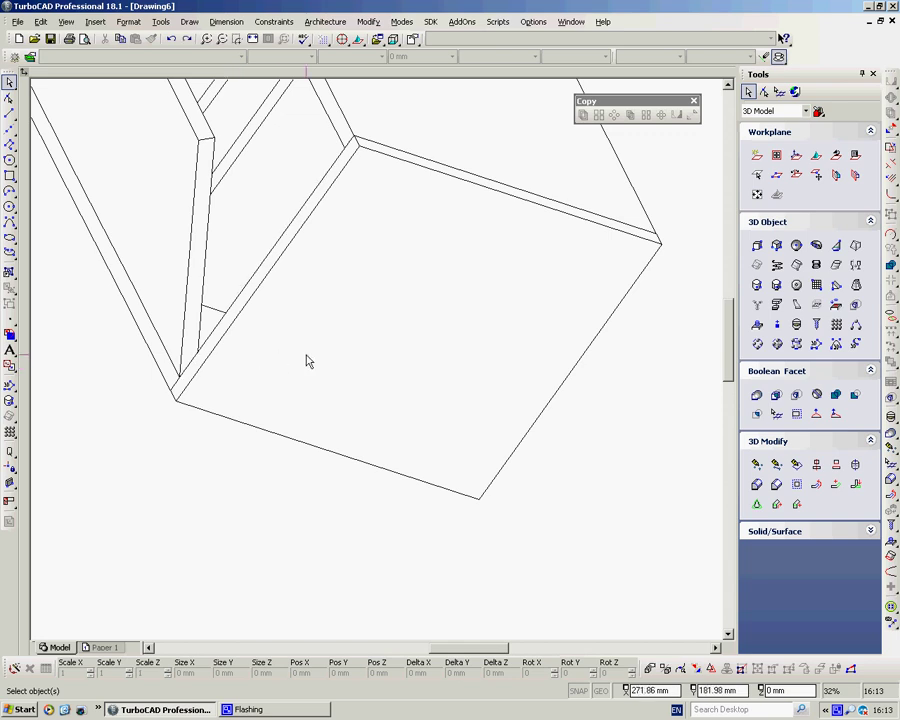
Step: Orbit to face the underside and draw a diagonal guide line between opposite corners
middle_drag(573, 293, 463, 224)
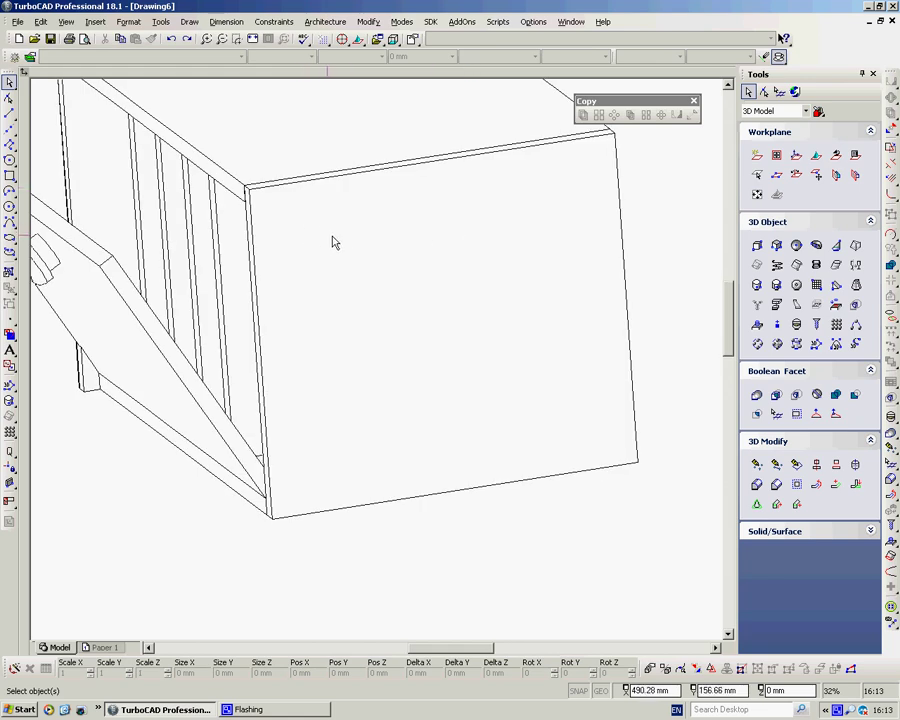
right_click(630, 191)
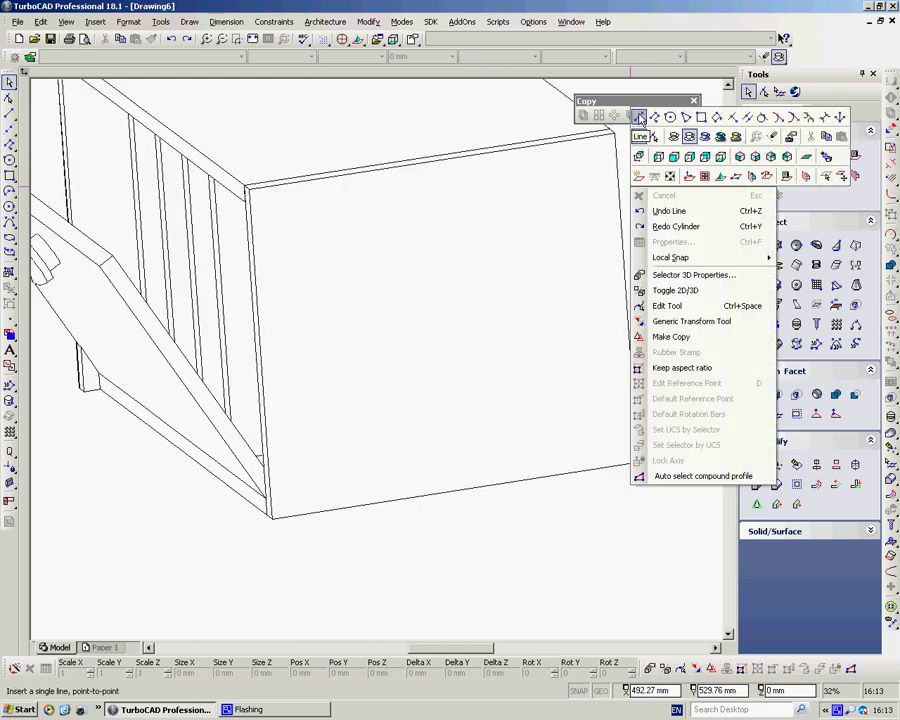
click(640, 117)
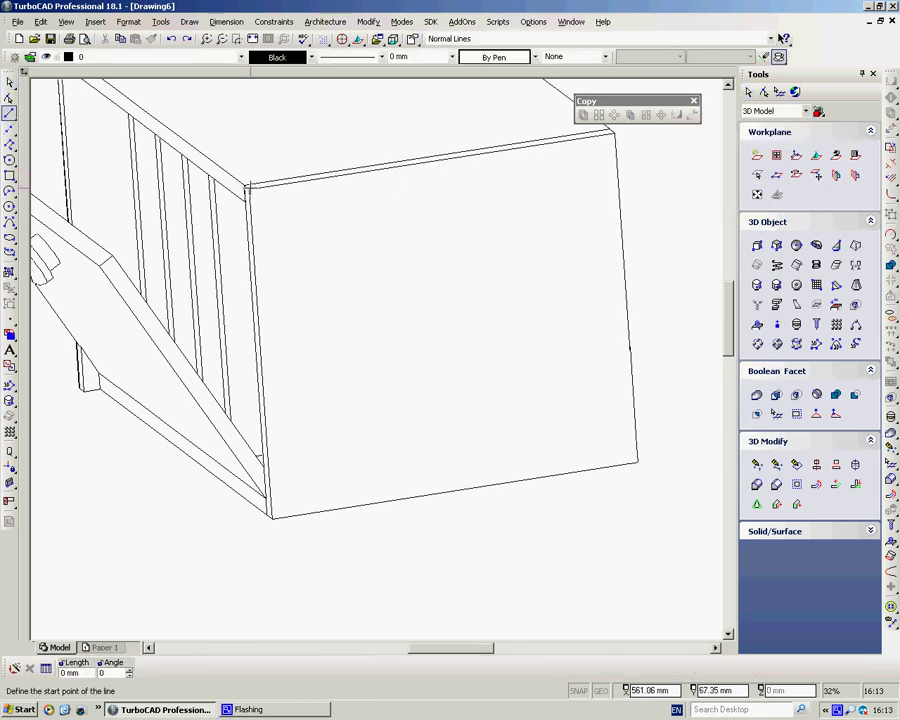
click(247, 187)
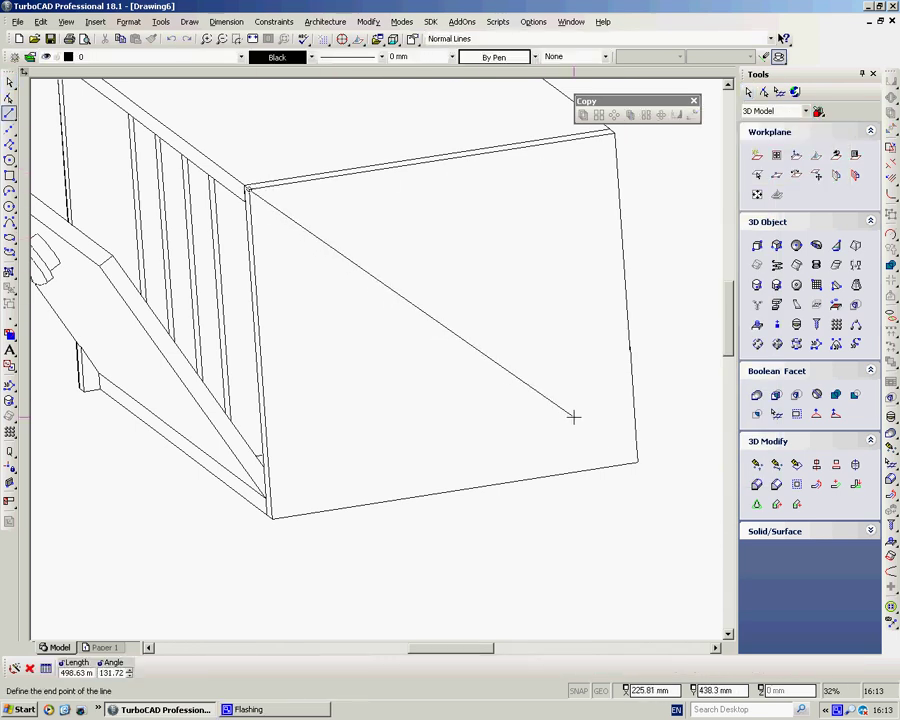
click(640, 462)
Step: Add a normal cylinder near the corner with height -50
click(757, 285)
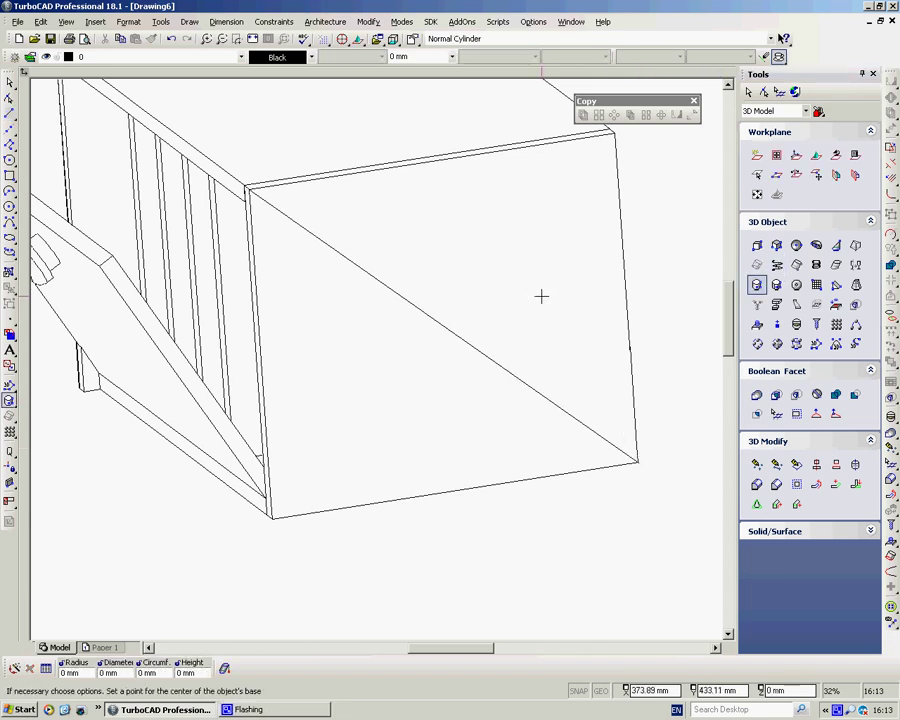
click(290, 217)
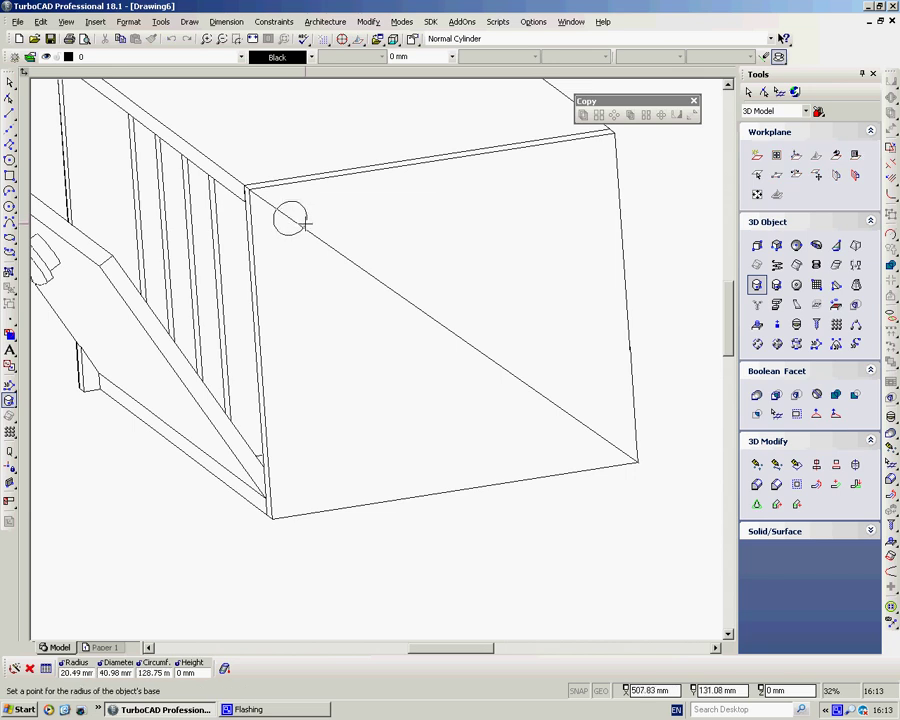
key(Tab)
key(Tab)
key(Tab)
key(Tab)
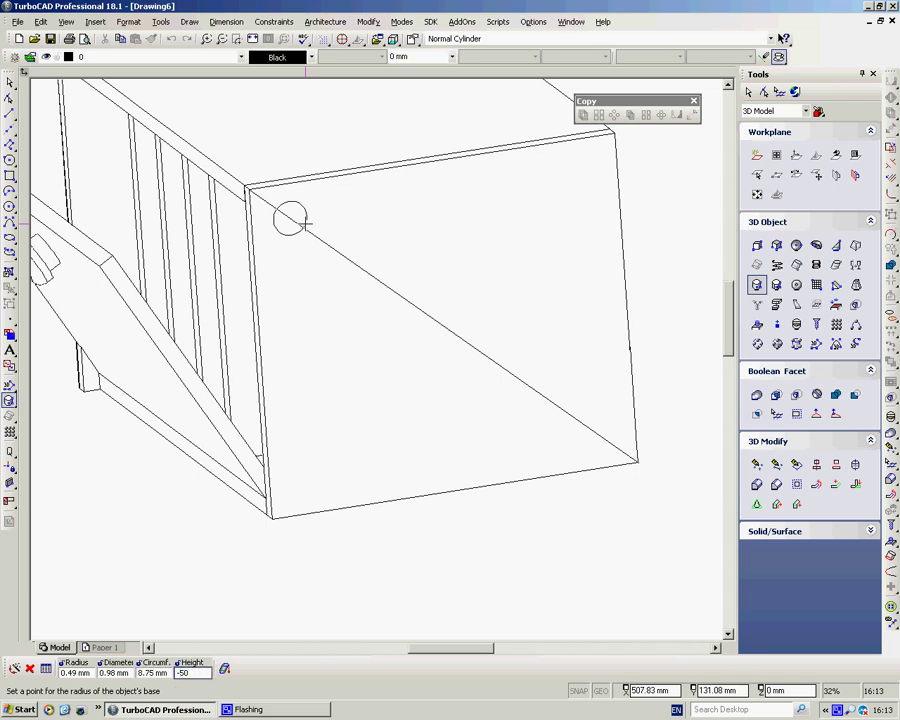
key(Return)
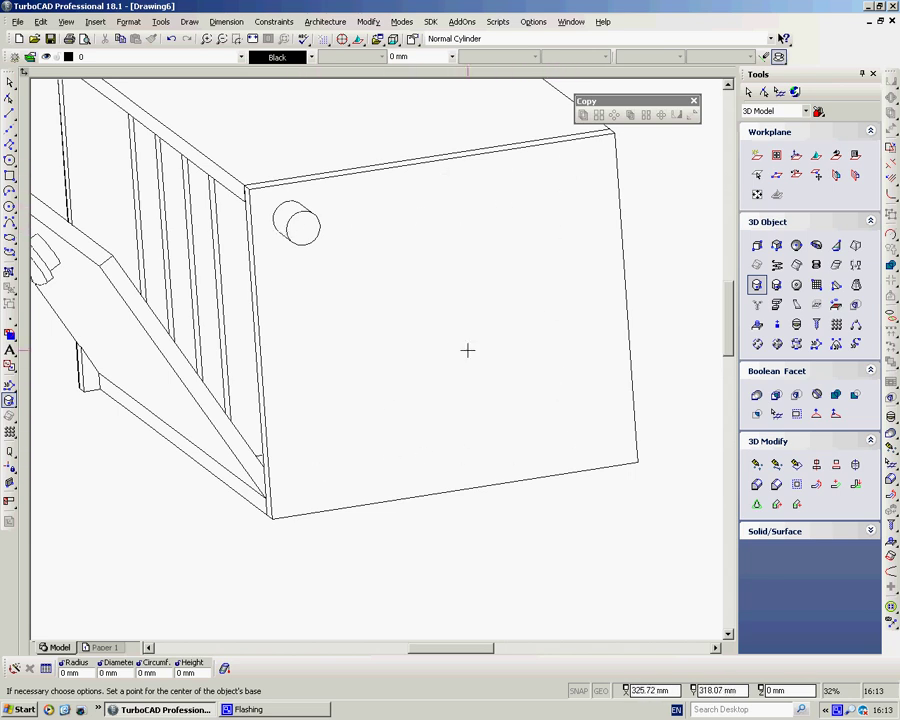
Step: Switch to Bottom view, zoom, and check the objects under the leg's circle
right_click(536, 263)
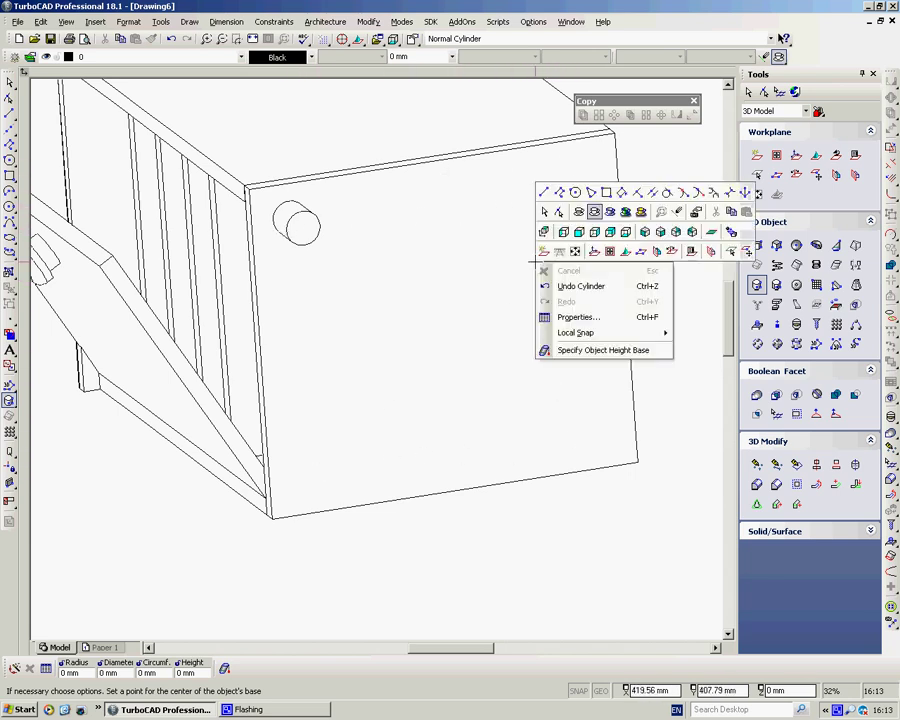
click(627, 234)
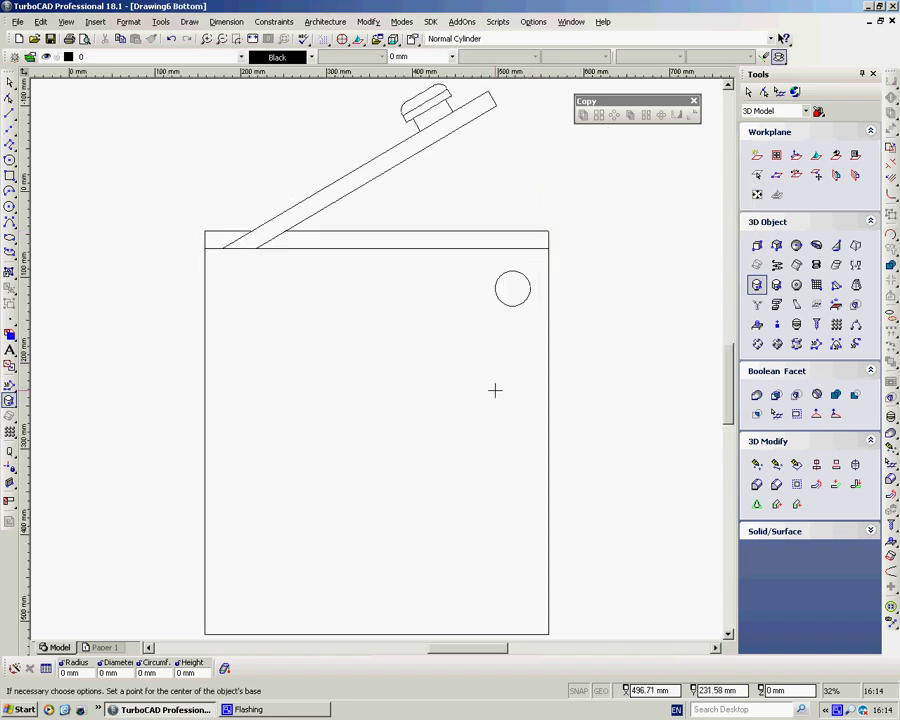
scroll(377, 359, down, 1)
scroll(377, 359, up, 1)
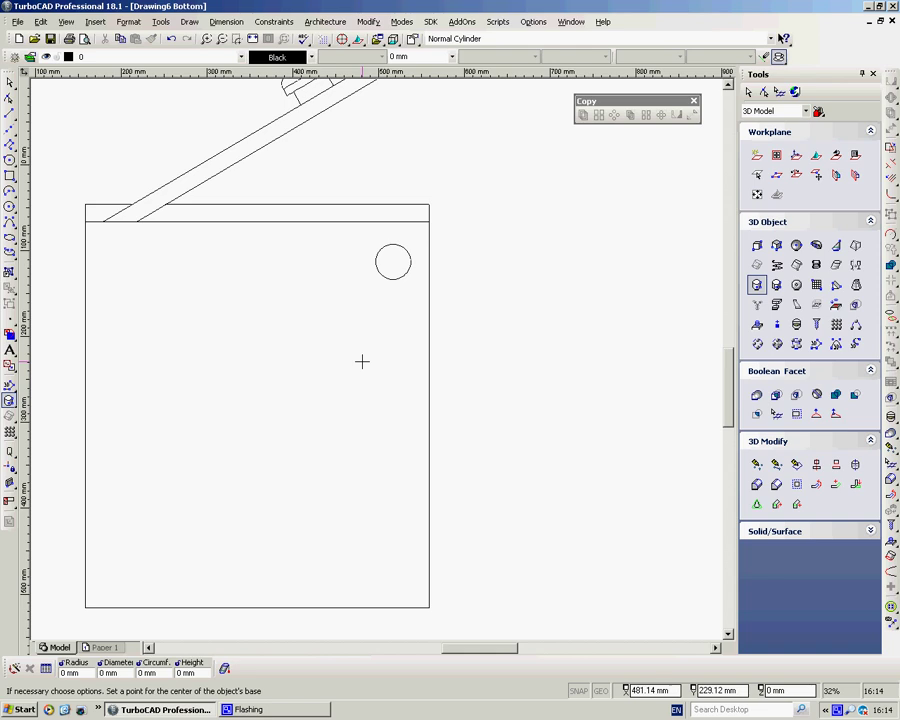
key(space)
click(390, 250)
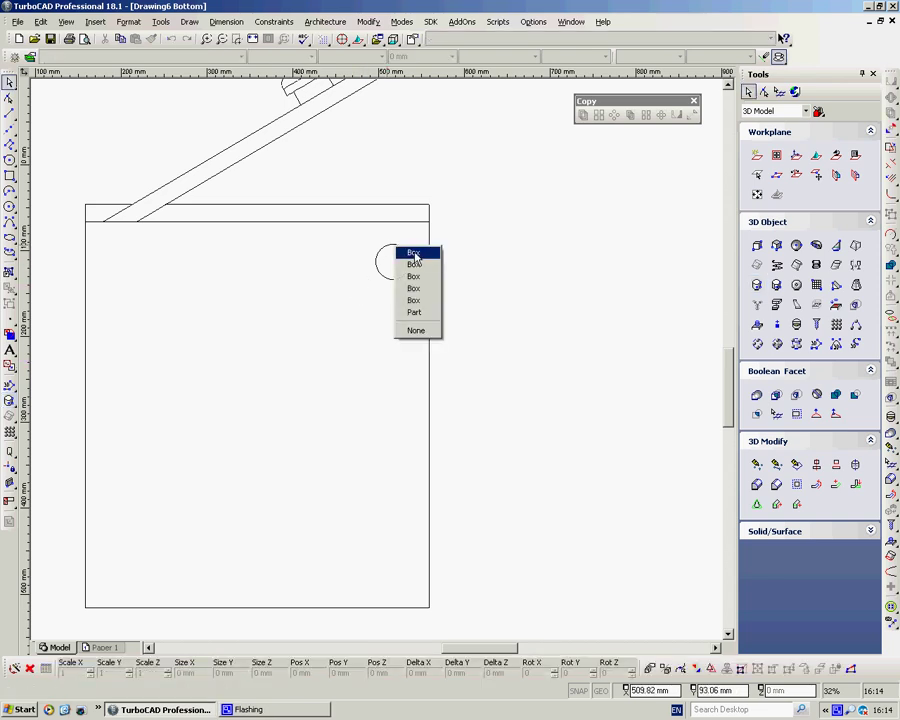
click(418, 313)
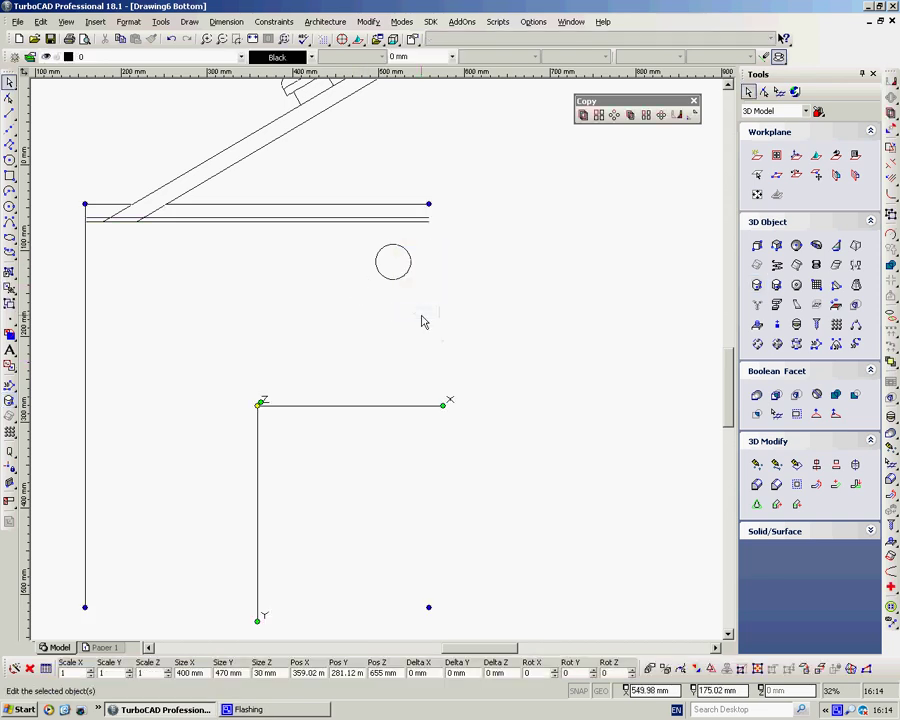
key(Escape)
Step: Select the leg cylinder from the pick list and return to Bottom view
middle_drag(386, 284, 397, 257)
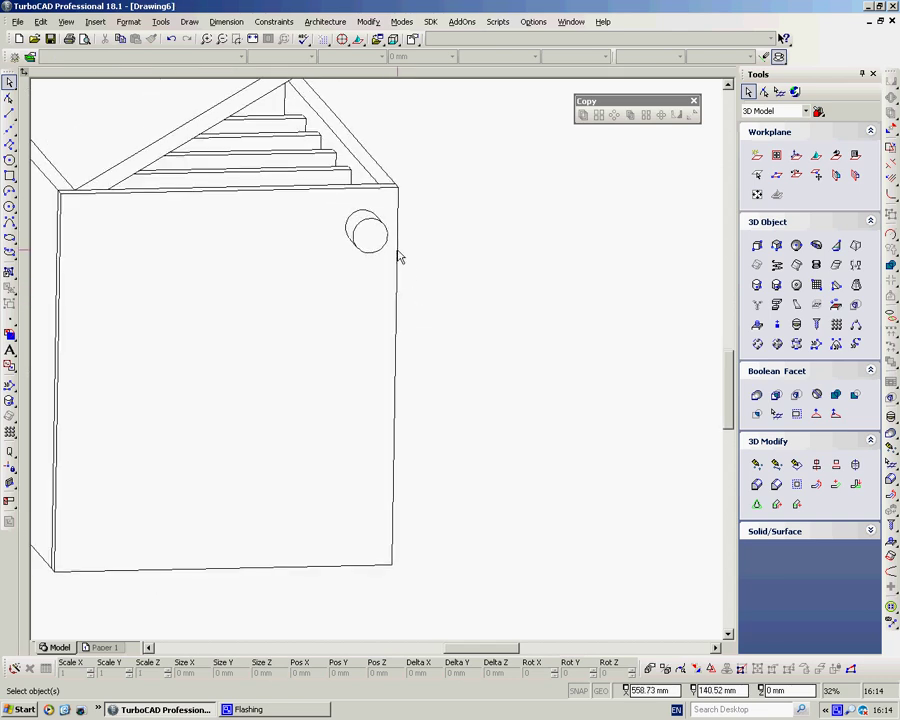
click(372, 227)
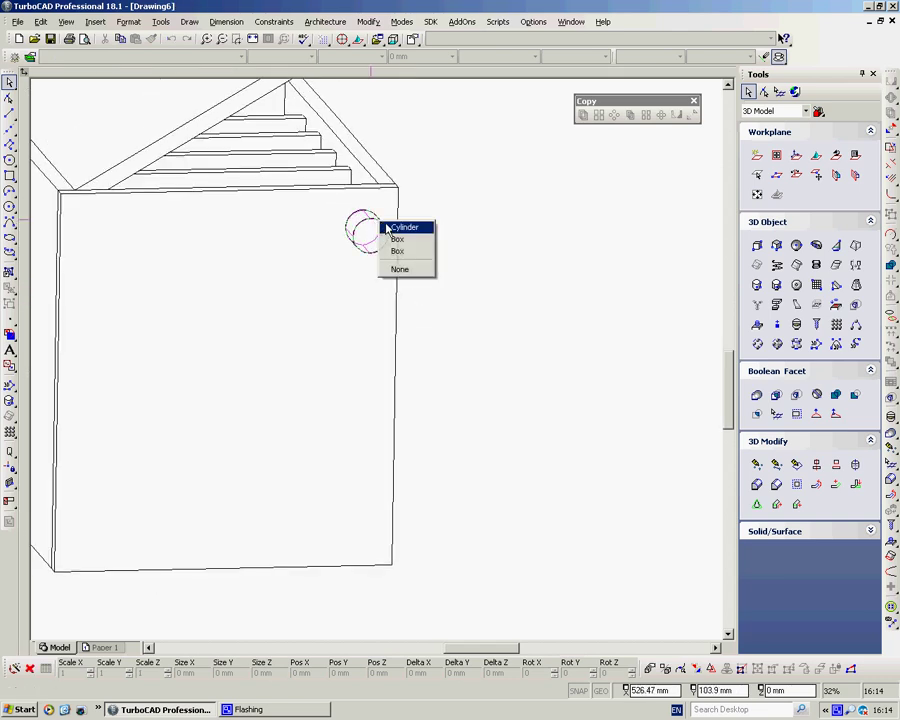
click(390, 228)
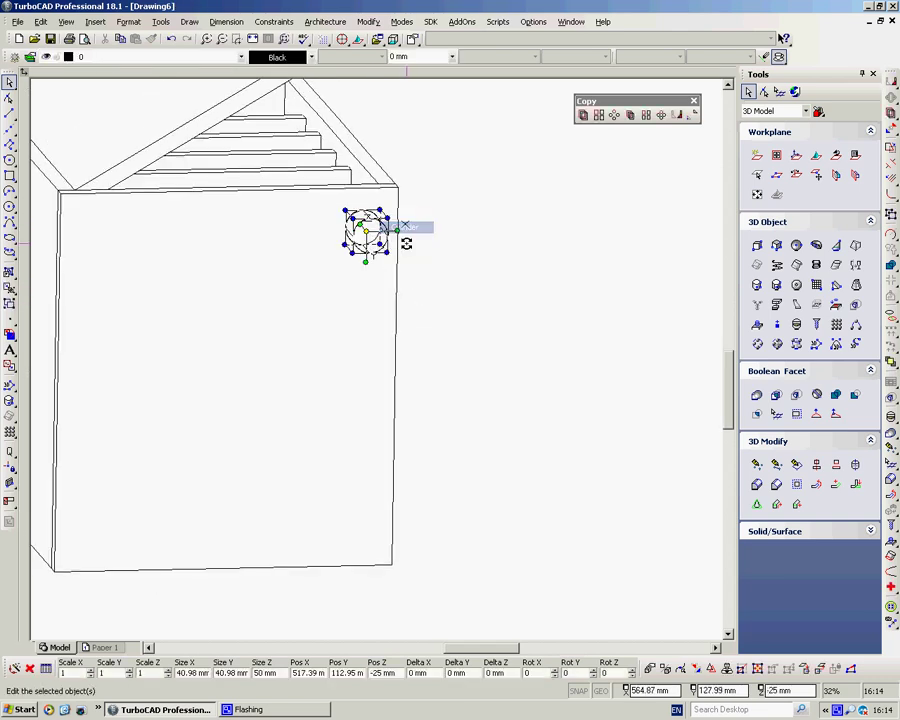
right_click(531, 240)
click(632, 205)
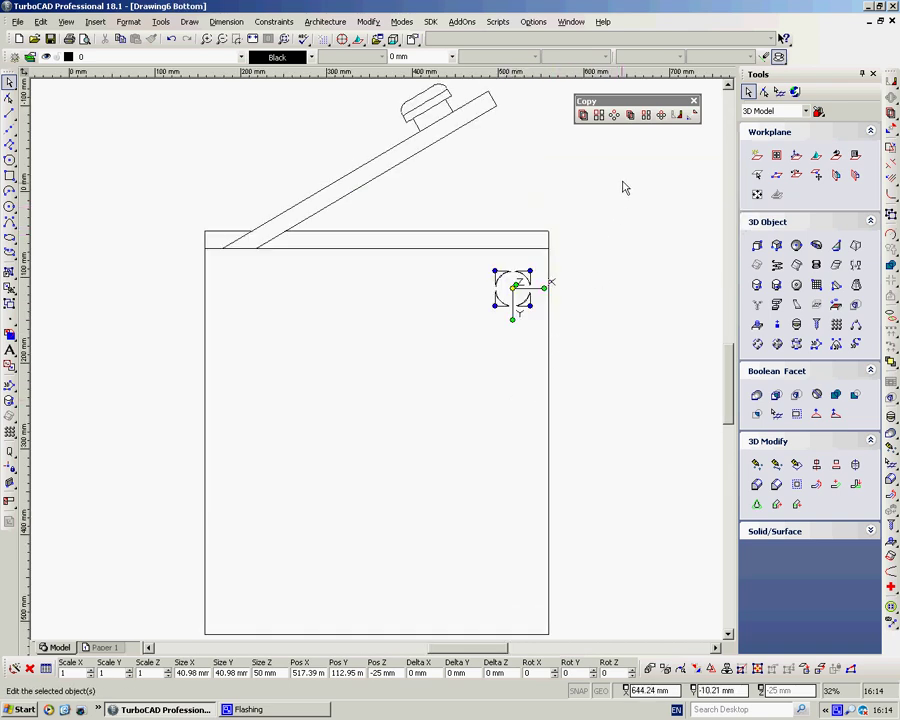
Step: Array-copy the leg 2 rows by 2 columns, spaced to the opposite corner
click(597, 116)
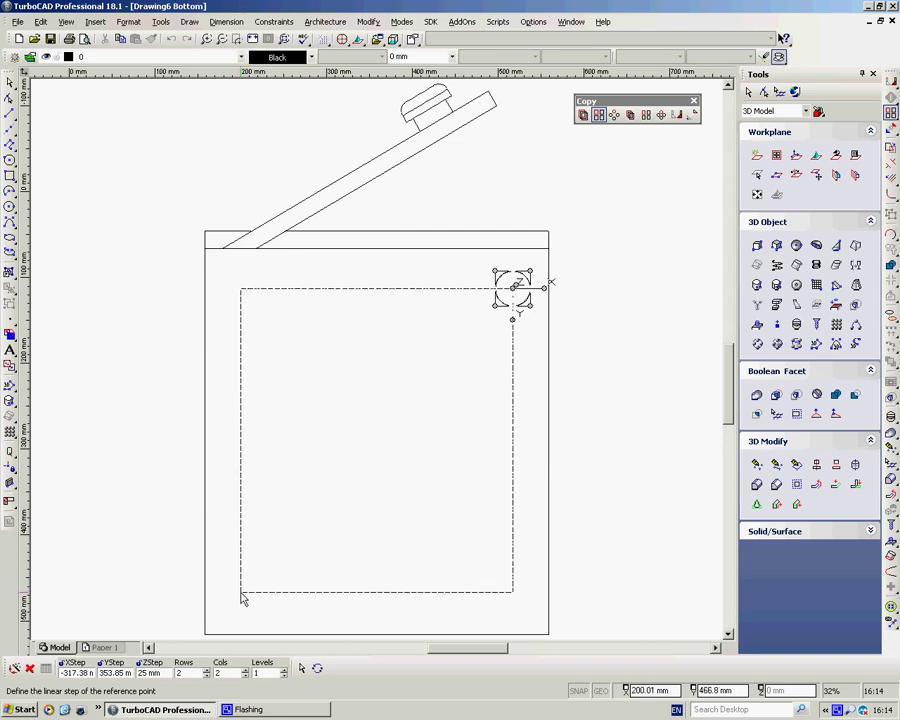
click(241, 594)
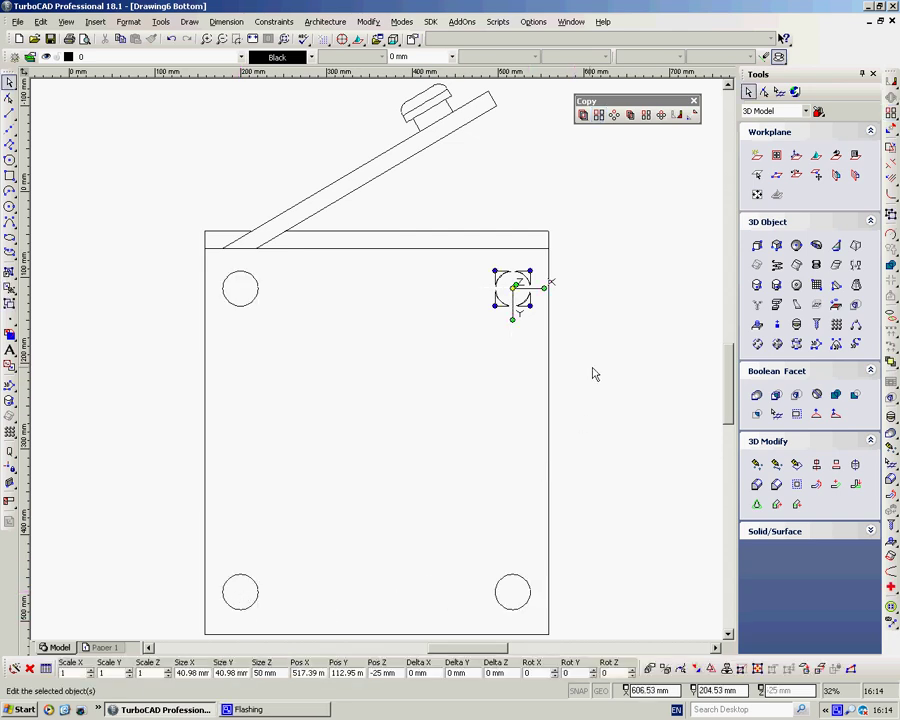
click(577, 377)
middle_drag(538, 201, 518, 247)
Step: Switch to the SE isometric view and stop the screen recording
right_click(565, 212)
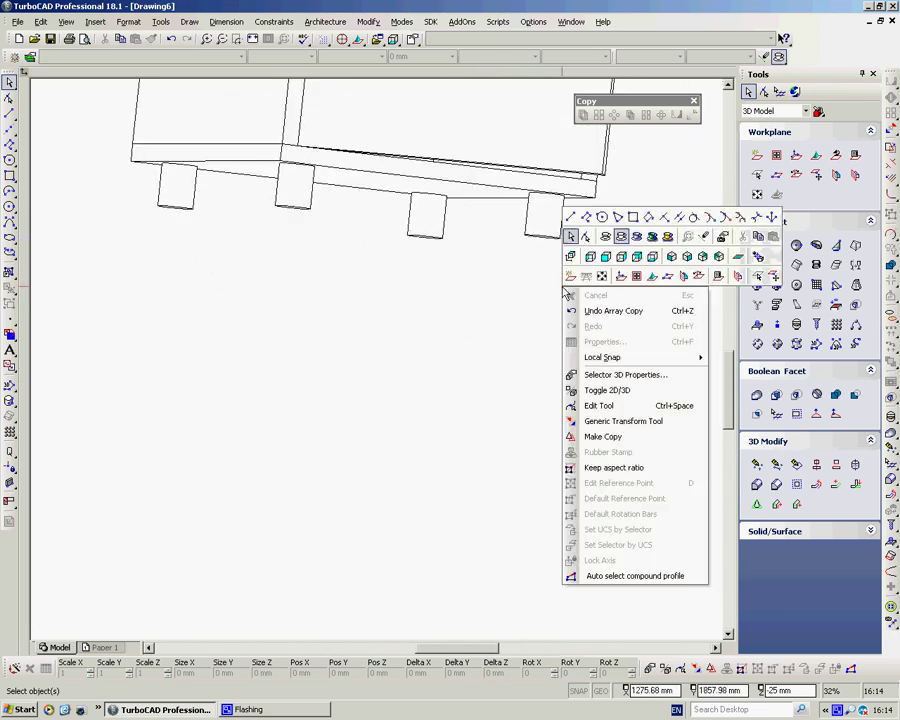
click(672, 256)
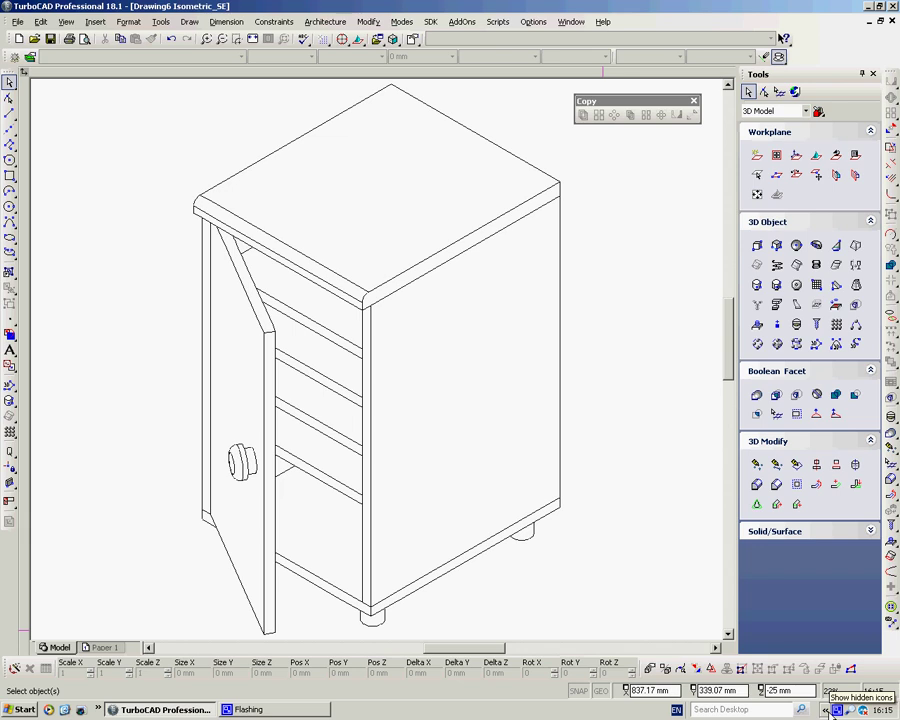
right_click(838, 710)
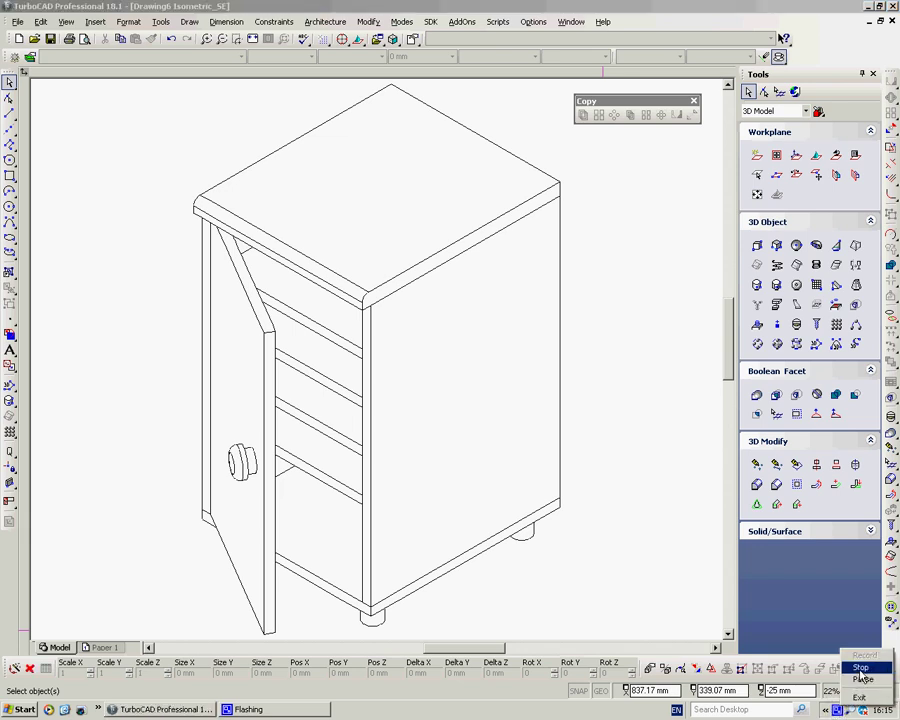